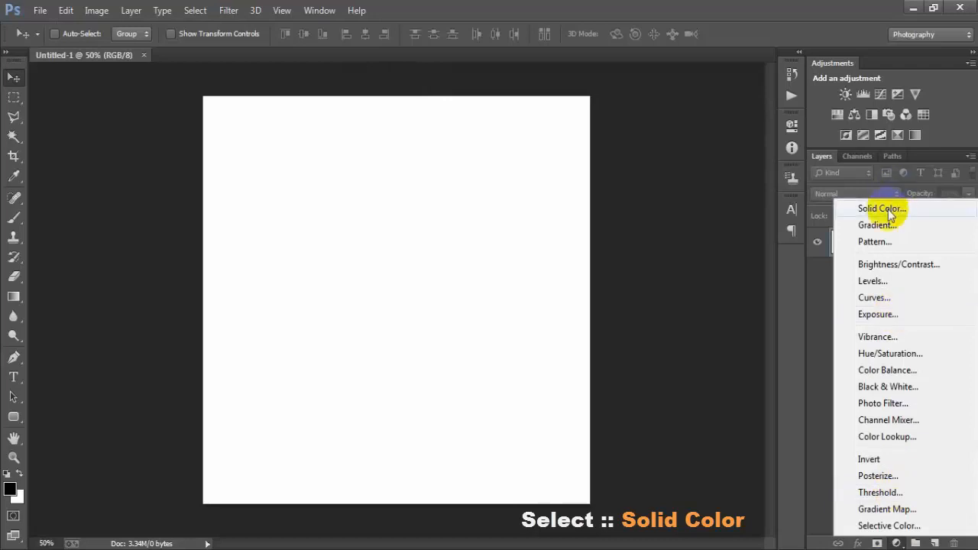
- Add a black (000000) Solid Color fill layer above the Background layer
click(845, 209)
click(814, 123)
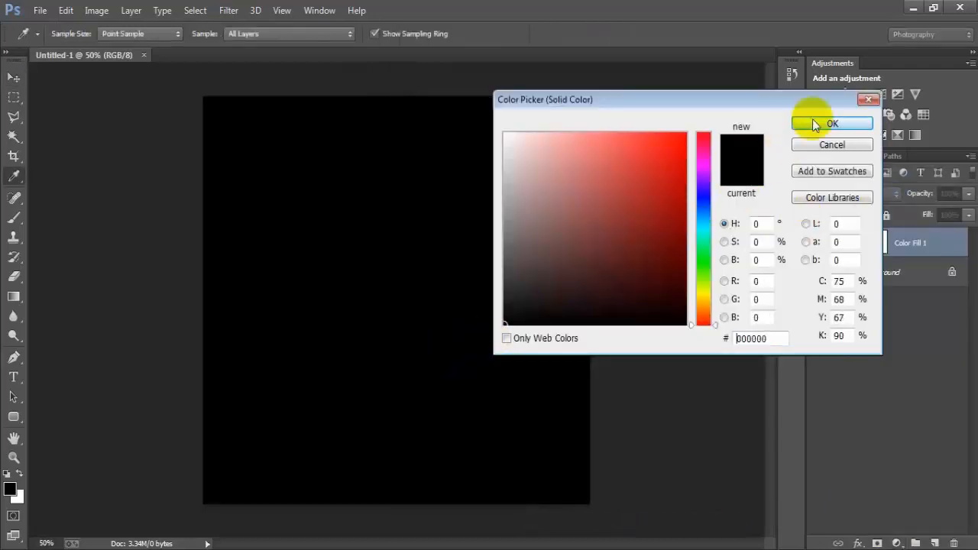
- Place the texture image 006 as a linked file and scale it to about 31.56% so it covers the whole canvas
click(40, 10)
click(84, 240)
click(162, 200)
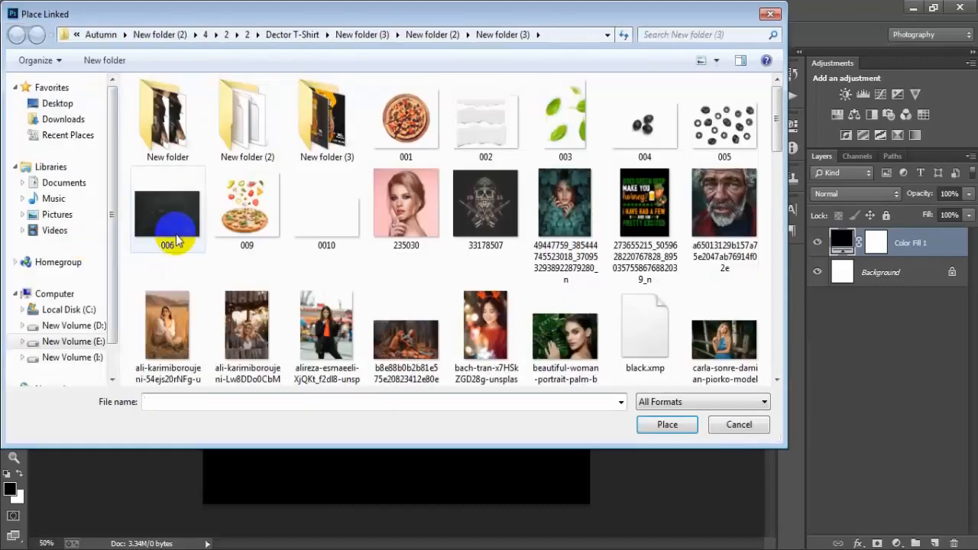
click(678, 432)
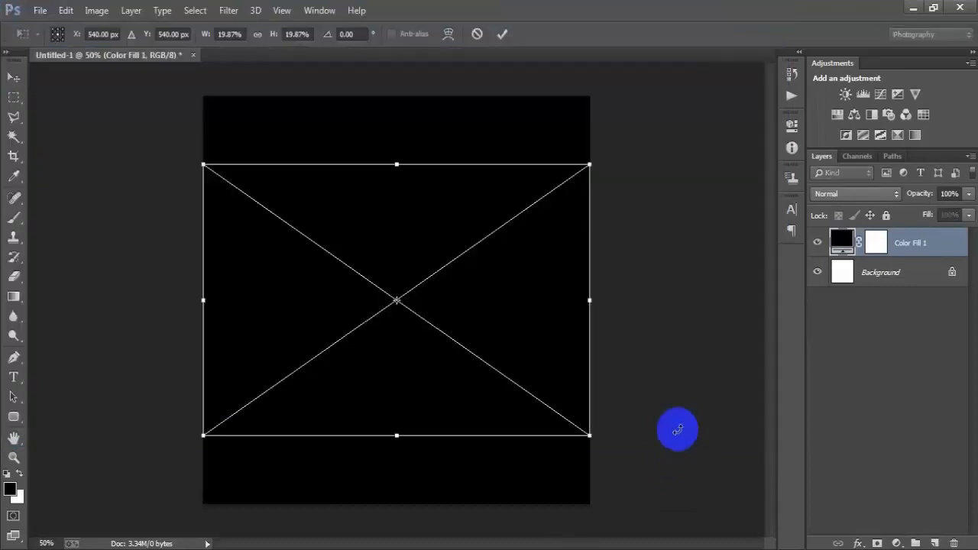
drag(600, 441, 703, 515)
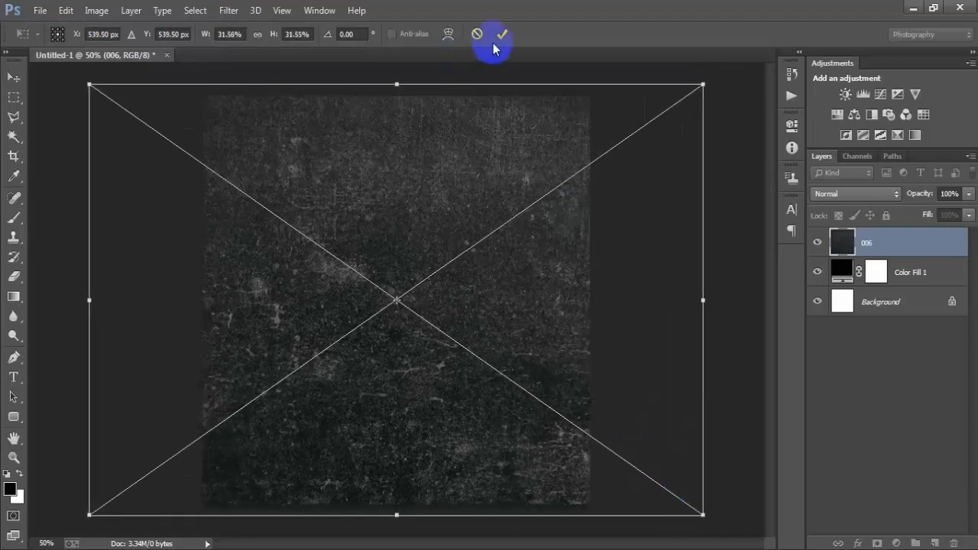
click(496, 44)
- Rasterize the 006 texture layer and set its opacity to 50%
right_click(936, 252)
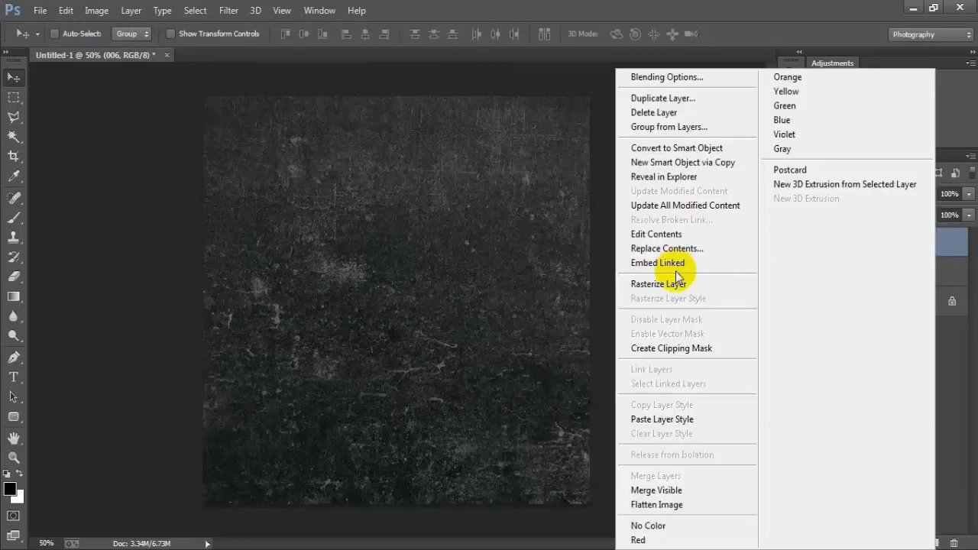
click(659, 284)
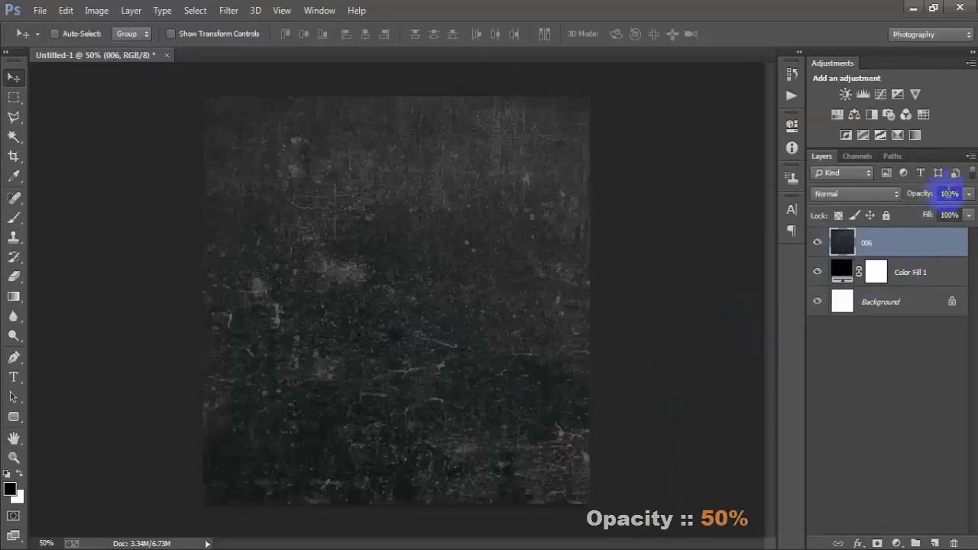
click(949, 193)
text(50)
key(Return)
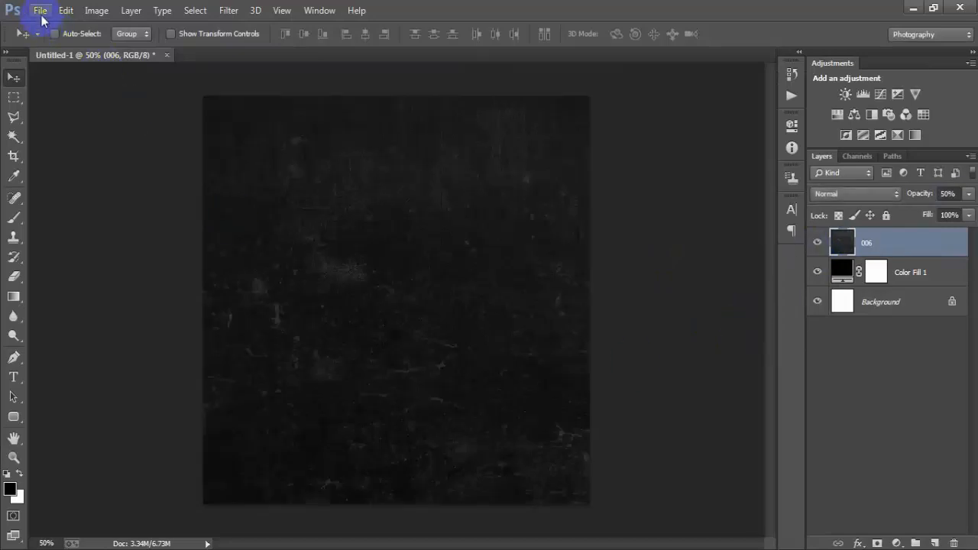
- Open the torn-paper image 002.png as a separate document
click(37, 13)
click(48, 44)
double_click(493, 119)
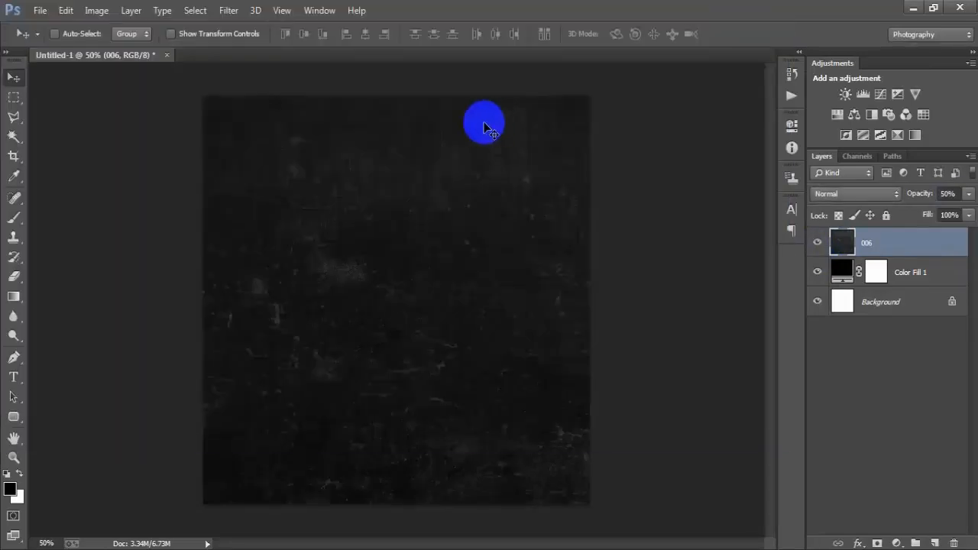
mouse_move(398, 72)
mouse_down()
mouse_move(476, 68)
mouse_move(437, 83)
mouse_move(432, 61)
mouse_up()
- Select the middle torn-paper strip in 002.png with a closed Polygonal Lasso outline running through the transparent gaps around it
click(14, 117)
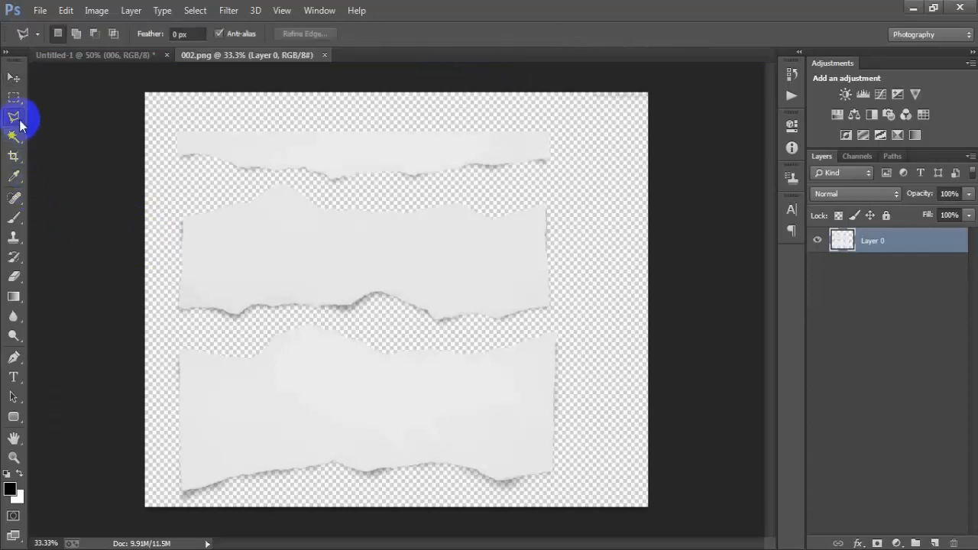
click(167, 330)
click(331, 315)
click(441, 334)
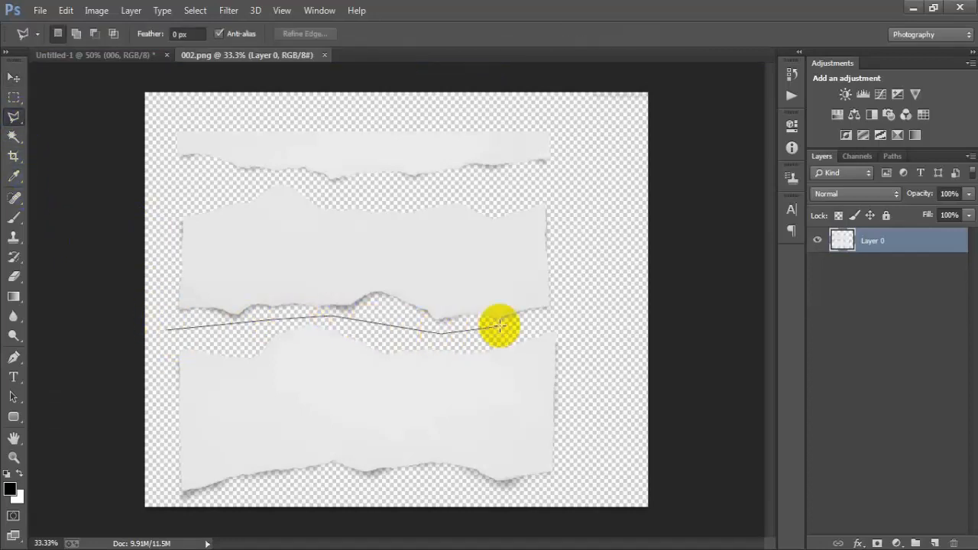
click(608, 311)
click(624, 226)
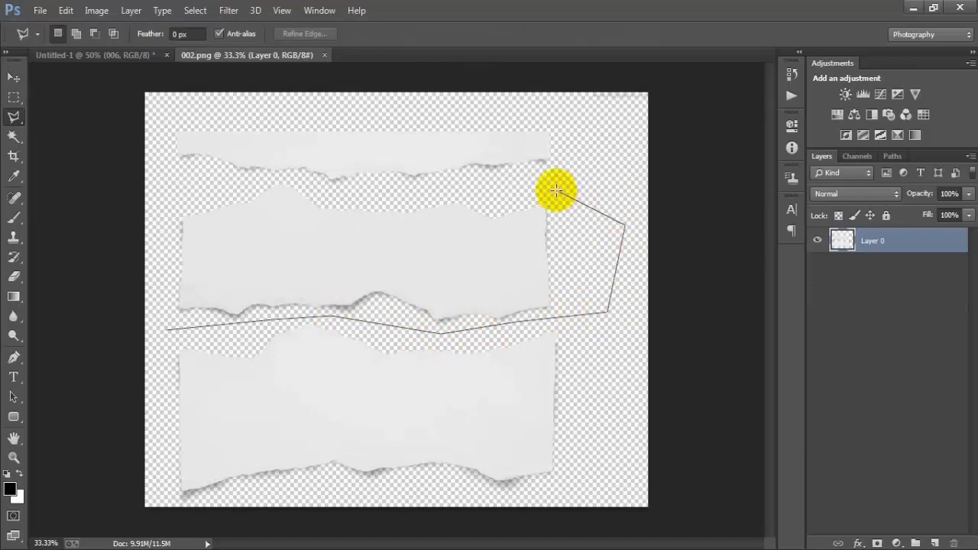
click(555, 188)
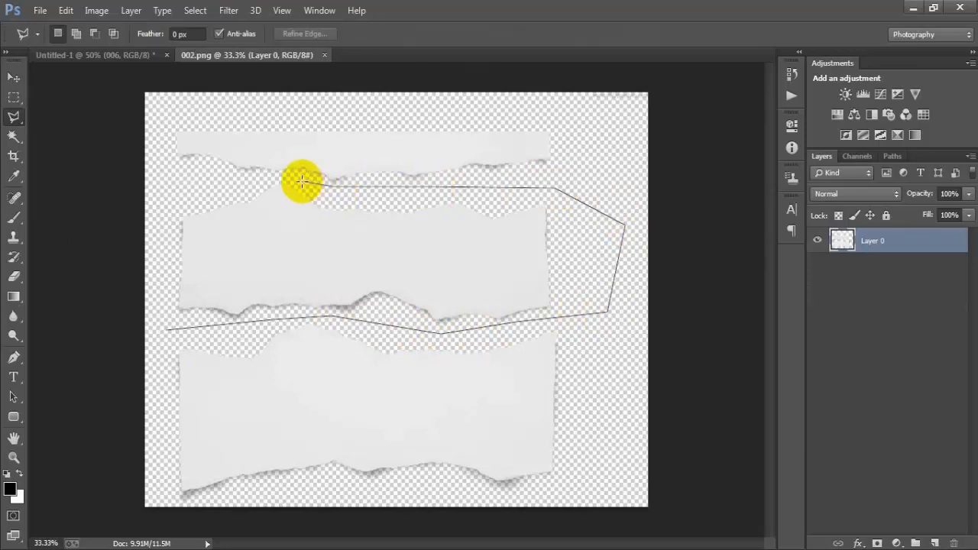
click(193, 181)
click(145, 195)
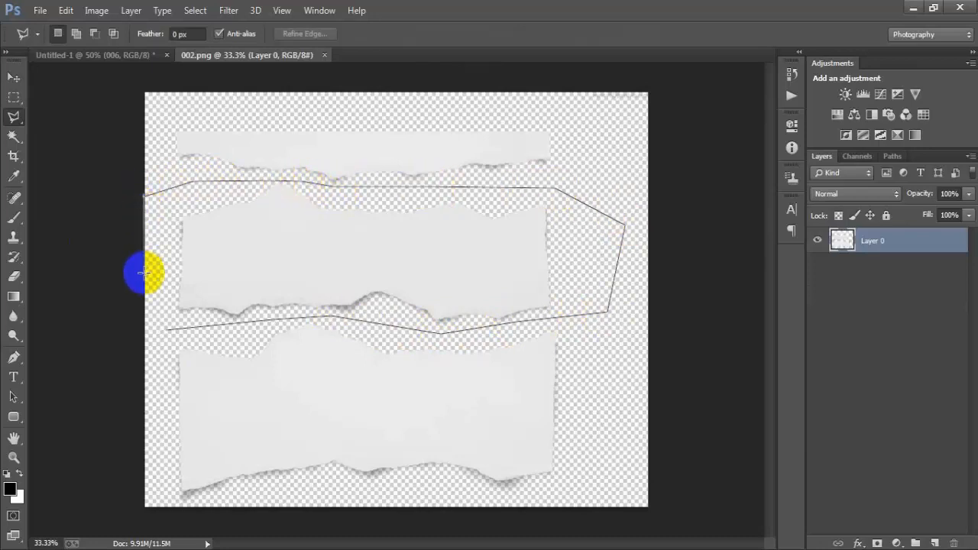
click(145, 282)
click(166, 331)
- Move the selected paper strip into the Untitled-1 document and rotate it 90° clockwise
click(11, 78)
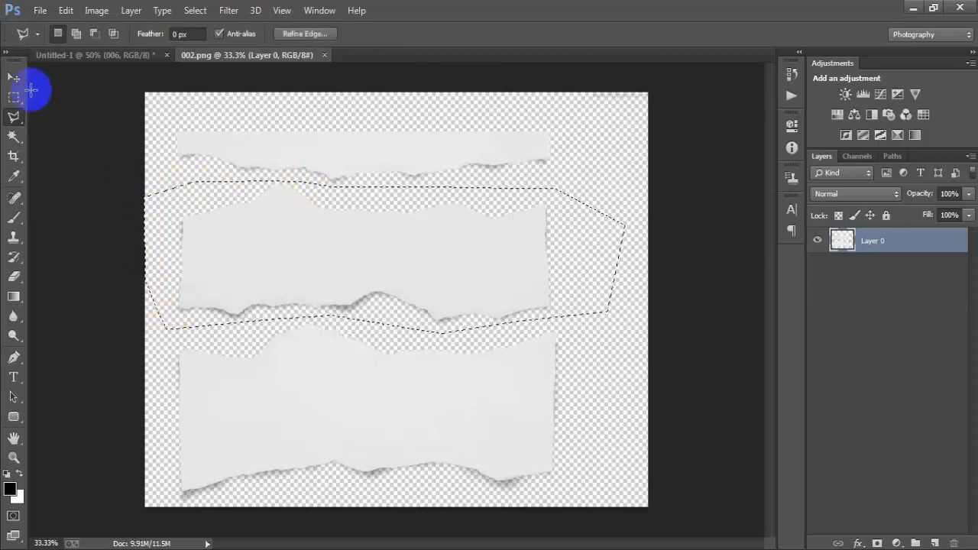
mouse_move(240, 192)
mouse_down()
mouse_move(205, 127)
mouse_move(123, 67)
mouse_move(240, 211)
mouse_move(364, 332)
mouse_up()
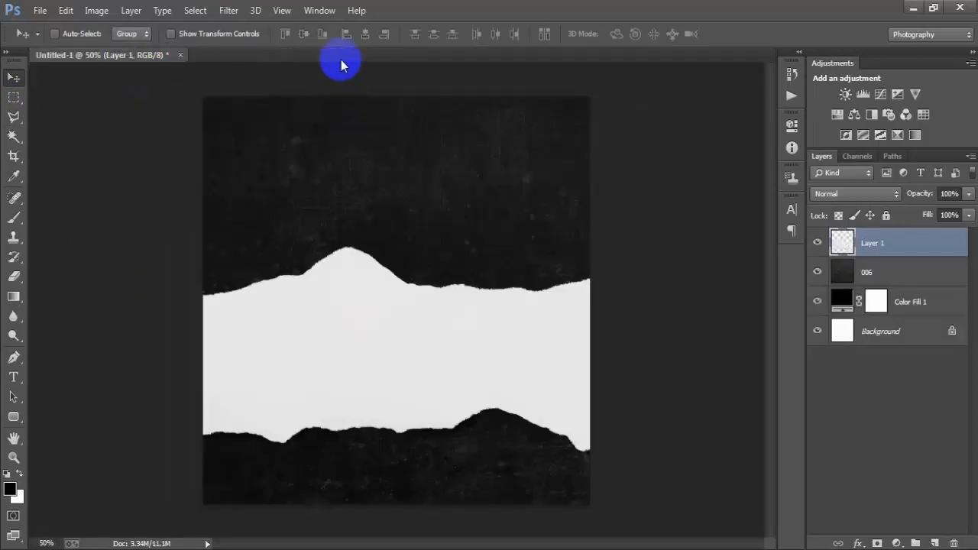
key(ctrl+t)
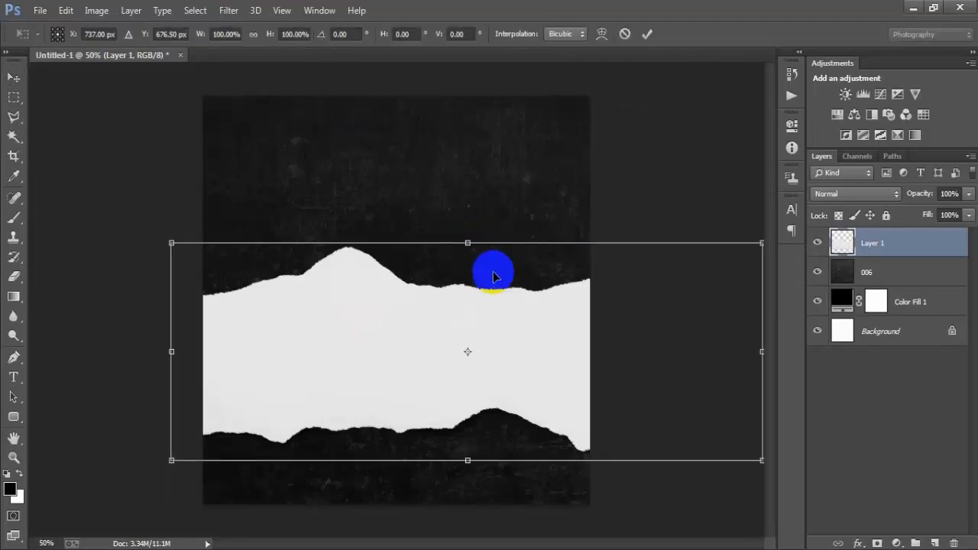
right_click(493, 276)
click(568, 464)
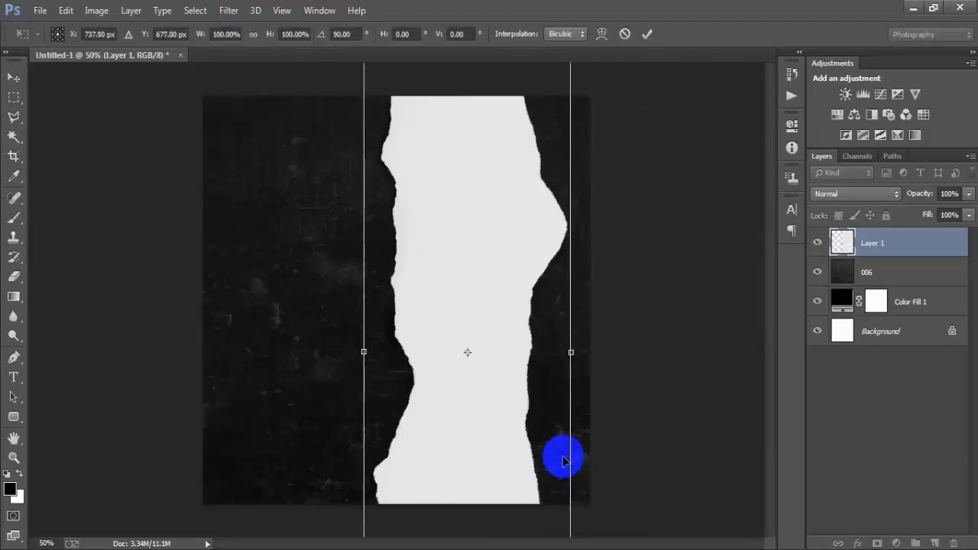
- Center the vertical paper strip on the canvas and scale it to about 102.42% width and 115.20% height
drag(479, 367, 415, 371)
key(ctrl+minus)
drag(461, 337, 474, 337)
drag(413, 398, 415, 392)
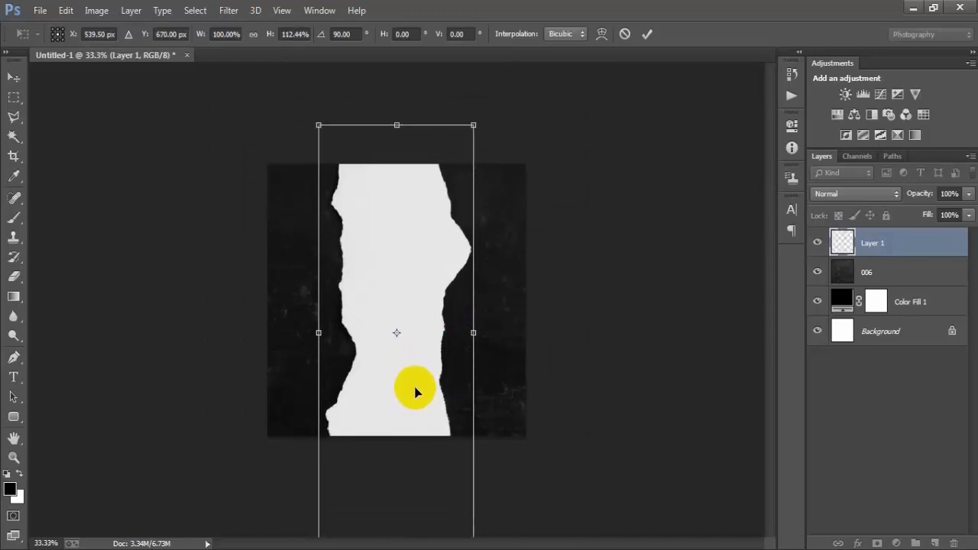
drag(474, 127, 477, 122)
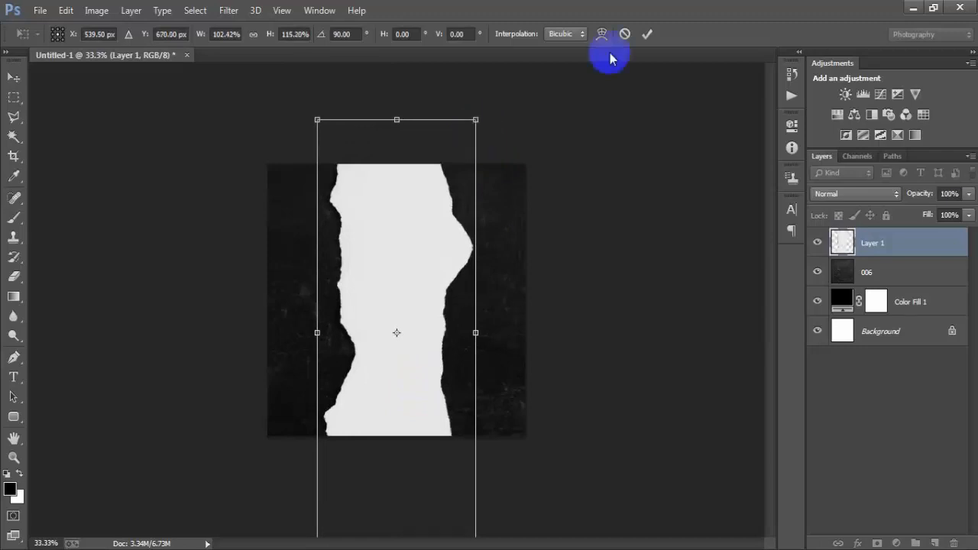
click(647, 33)
- Align the paper strip on Layer 1 to the horizontal center of the Background layer
ctrl+click(884, 337)
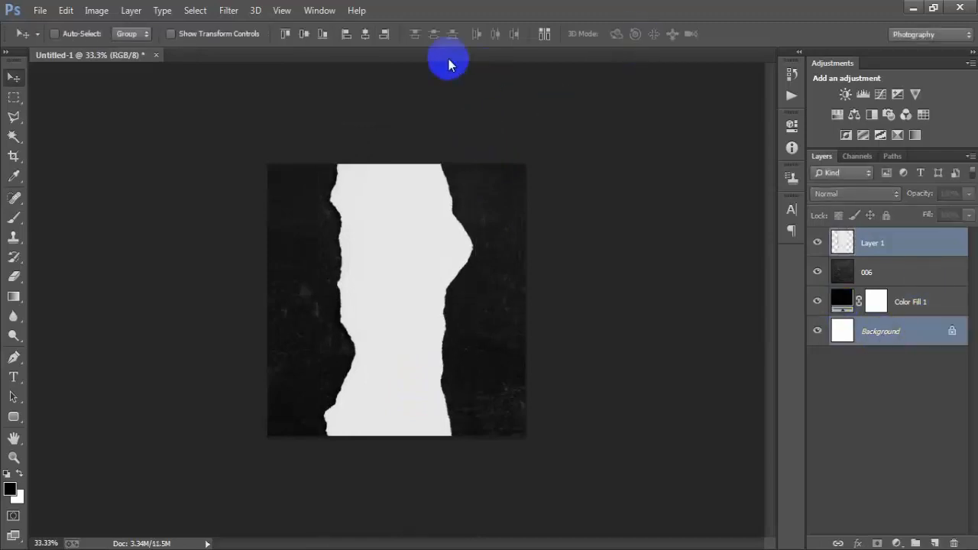
click(366, 36)
click(841, 241)
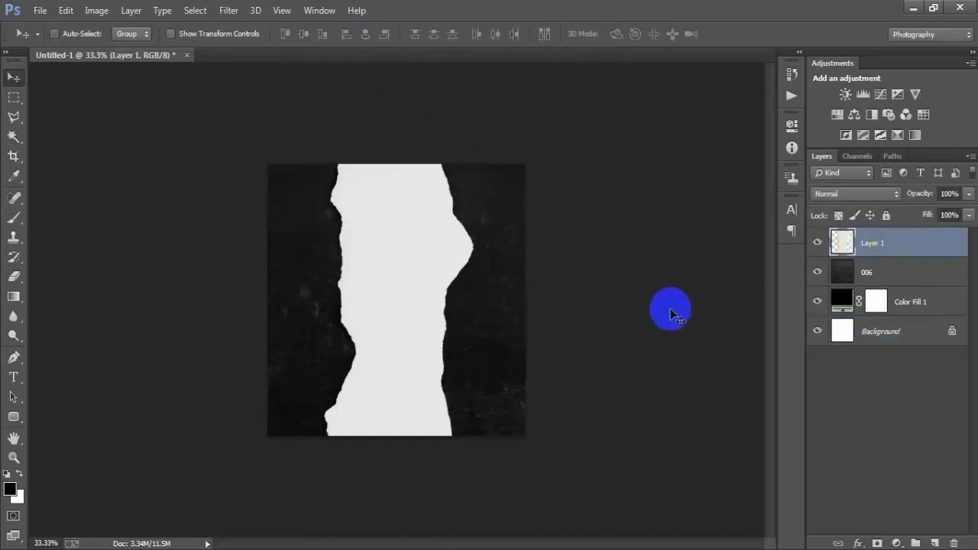
key(ctrl+plus)
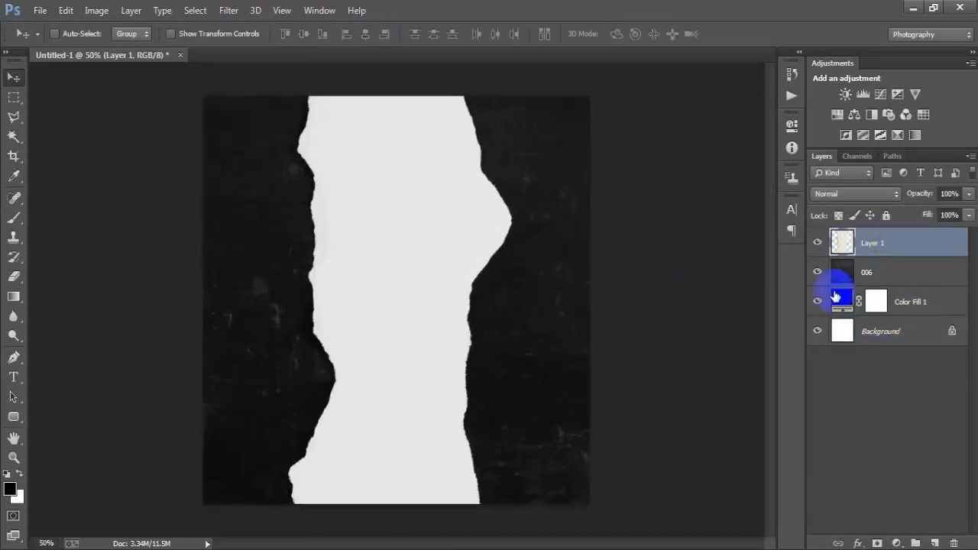
click(818, 245)
click(818, 246)
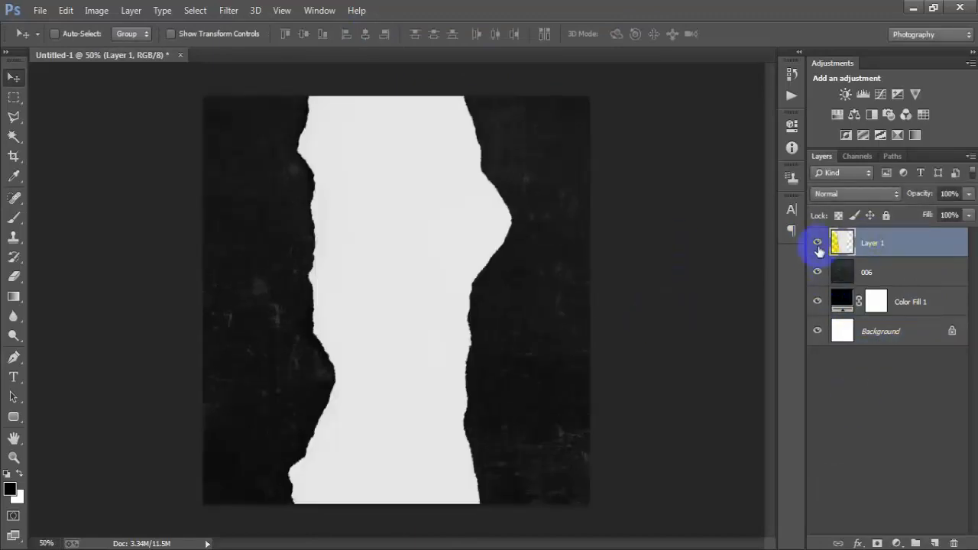
double_click(924, 245)
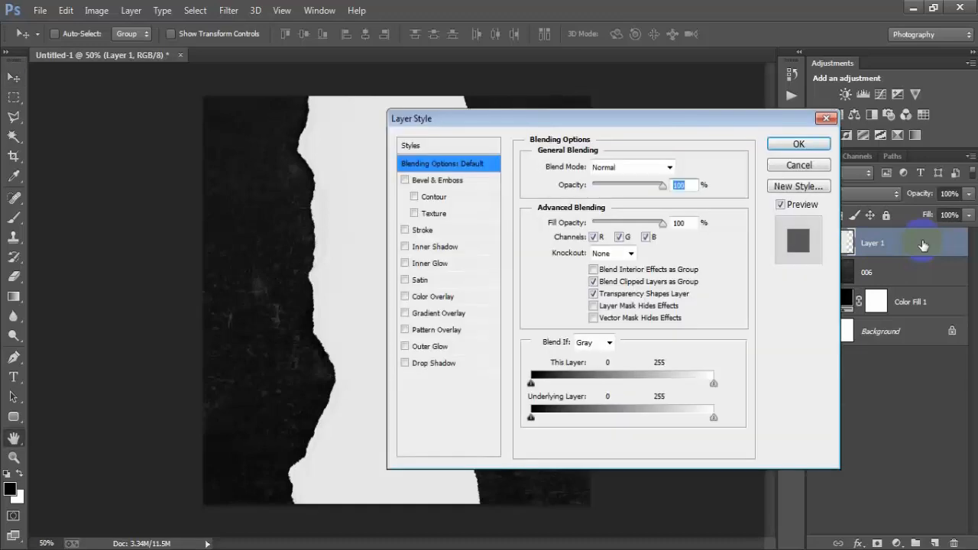
click(429, 297)
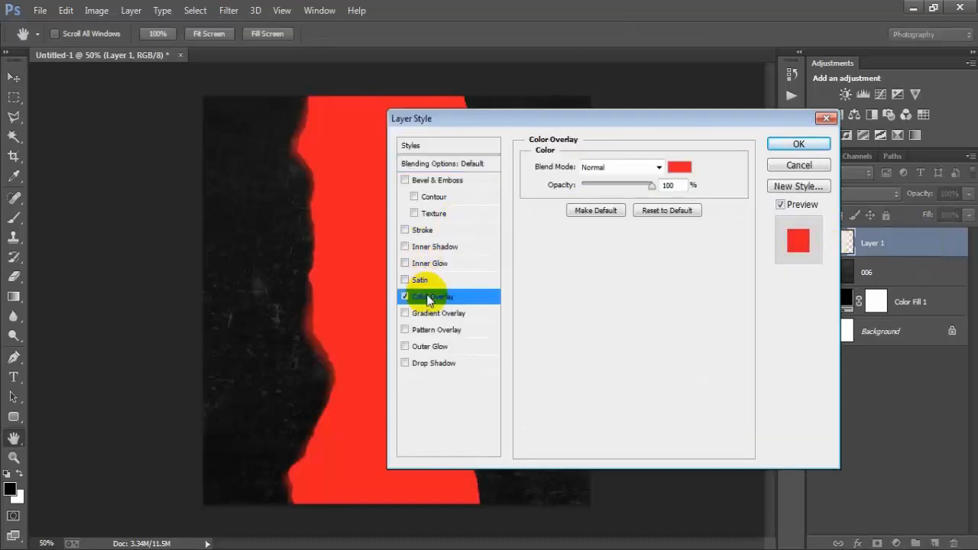
click(799, 166)
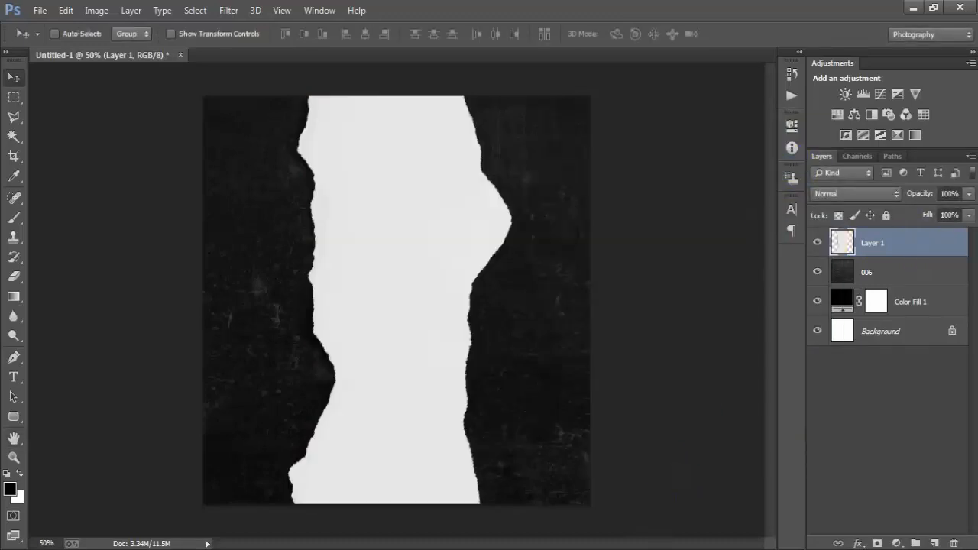
click(818, 243)
click(818, 243)
- Apply a Color Overlay with the color FFAB00 to the paper strip on Layer 1
double_click(927, 253)
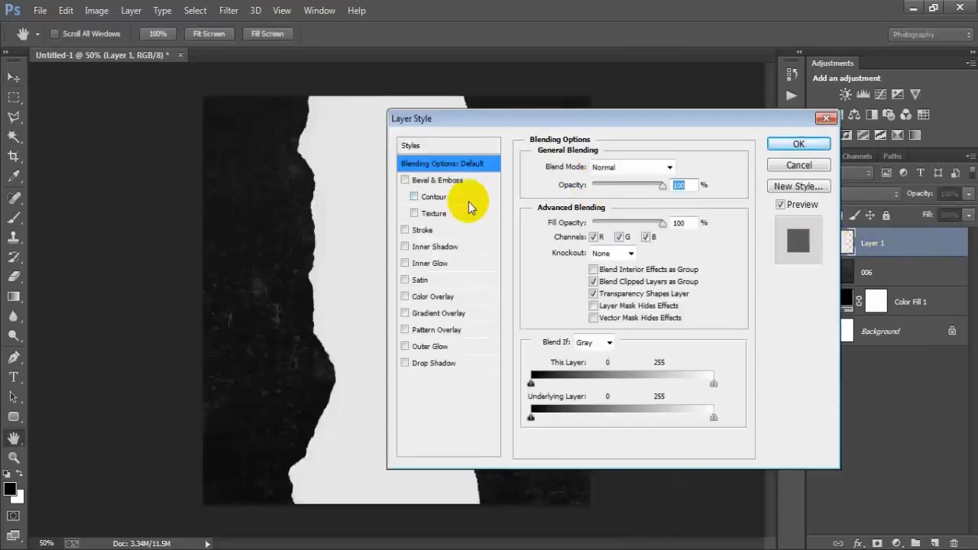
click(437, 297)
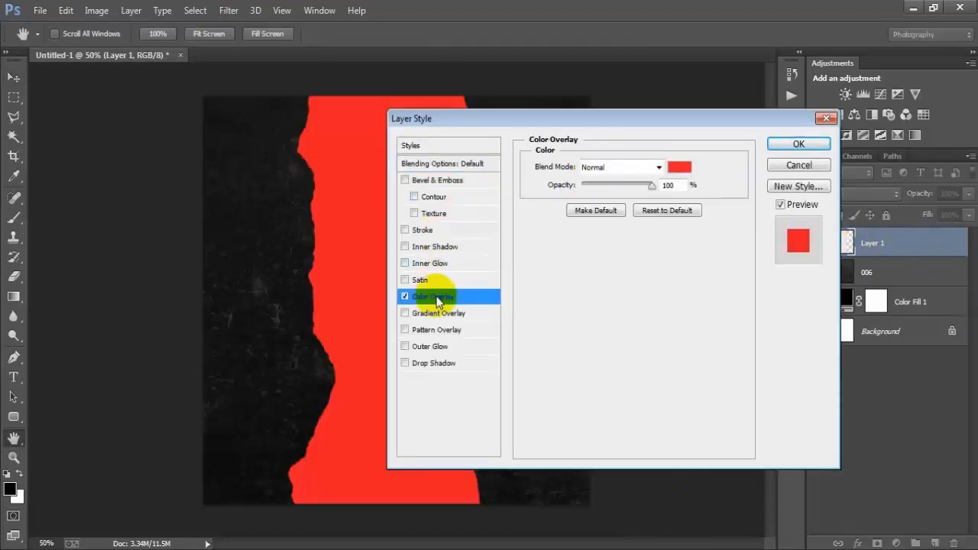
click(680, 167)
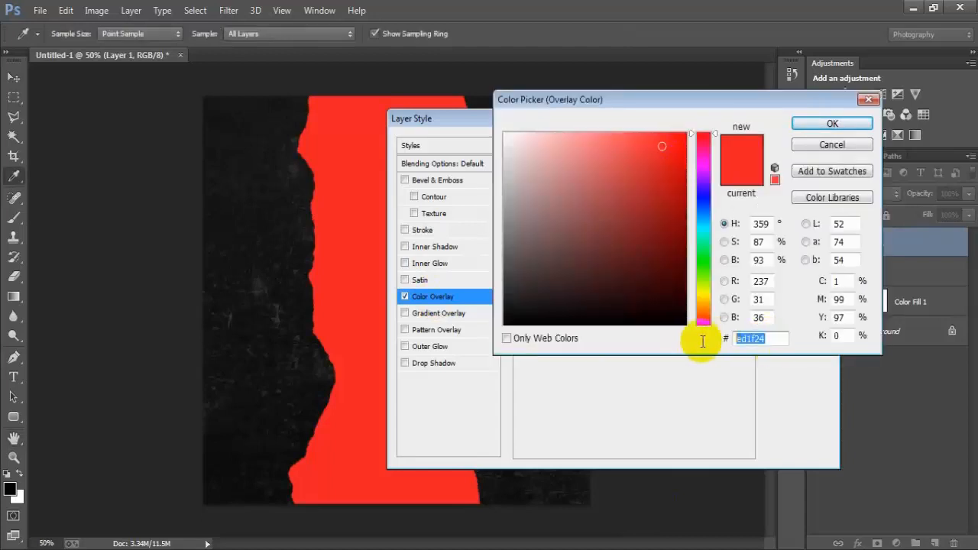
text(FF)
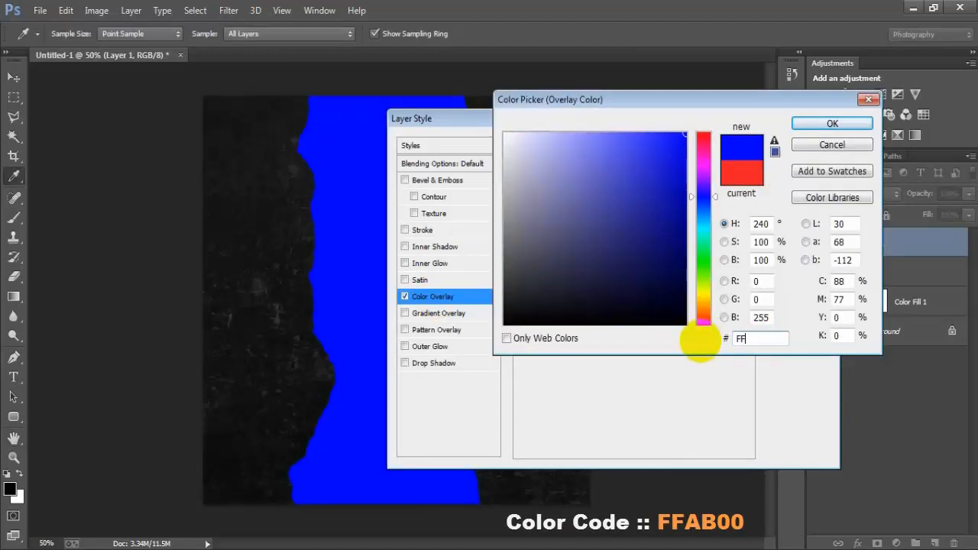
text(AB00)
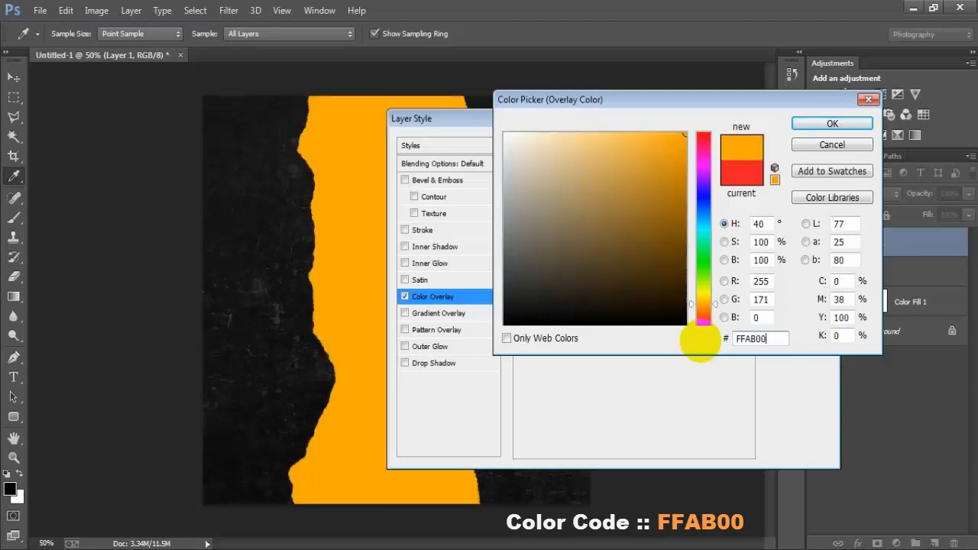
drag(763, 339, 718, 339)
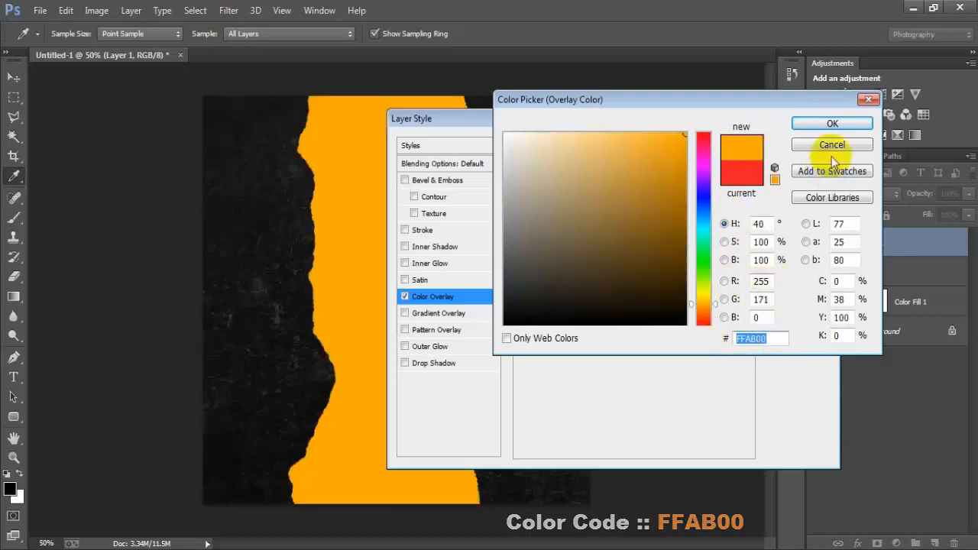
click(830, 124)
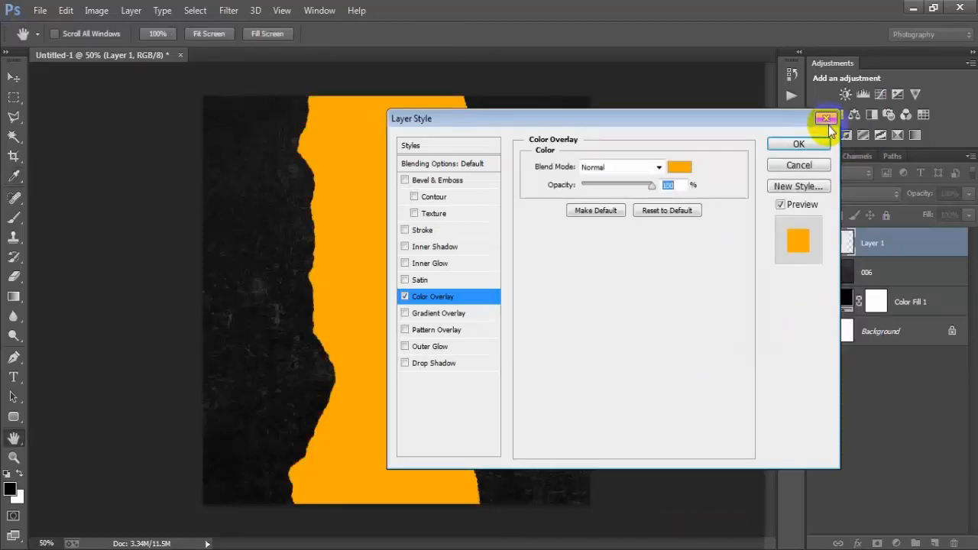
click(801, 143)
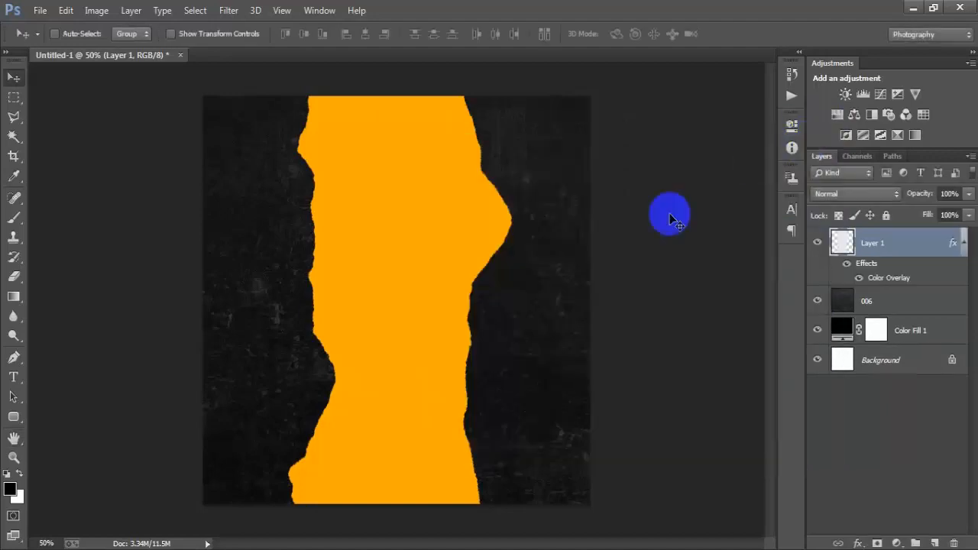
- Place the pizza image 001 as a linked file in the document
click(40, 11)
click(61, 240)
click(407, 127)
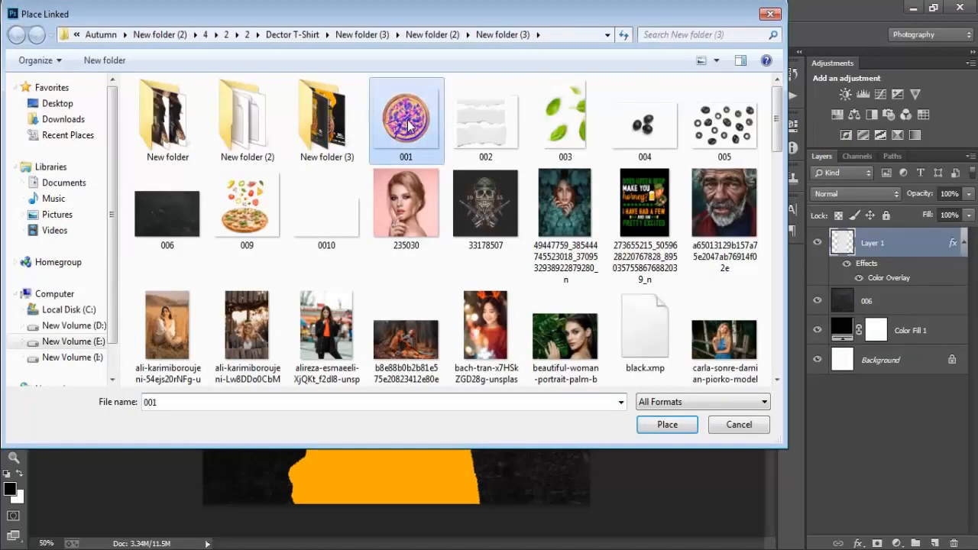
double_click(407, 126)
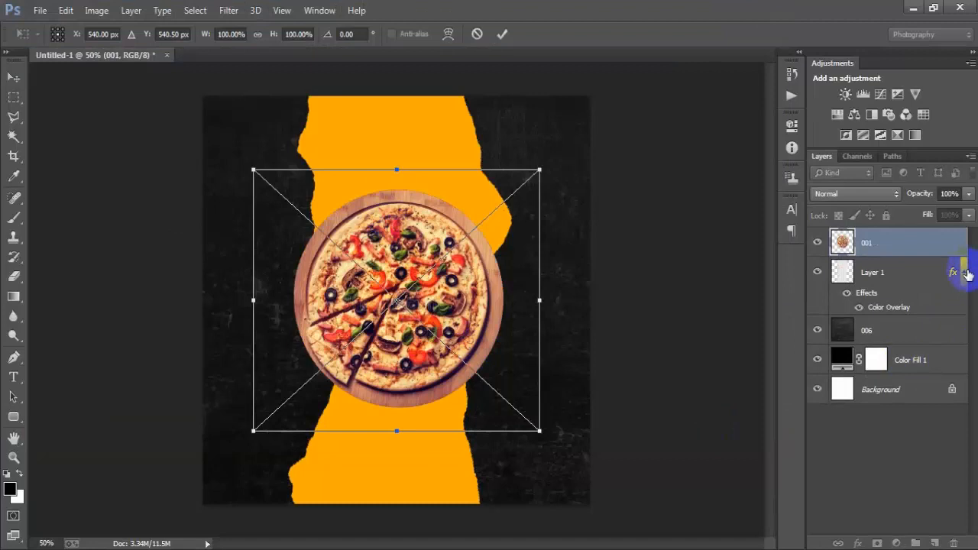
- Scale the pizza image to about 99.4% and position it over the lower half of the orange paper strip
drag(542, 431, 560, 451)
drag(497, 315, 498, 368)
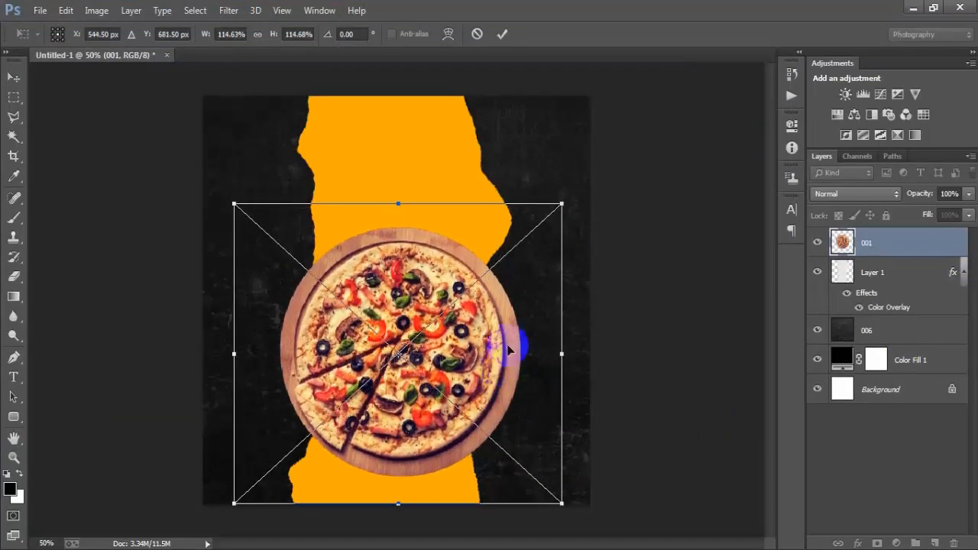
drag(566, 204, 541, 224)
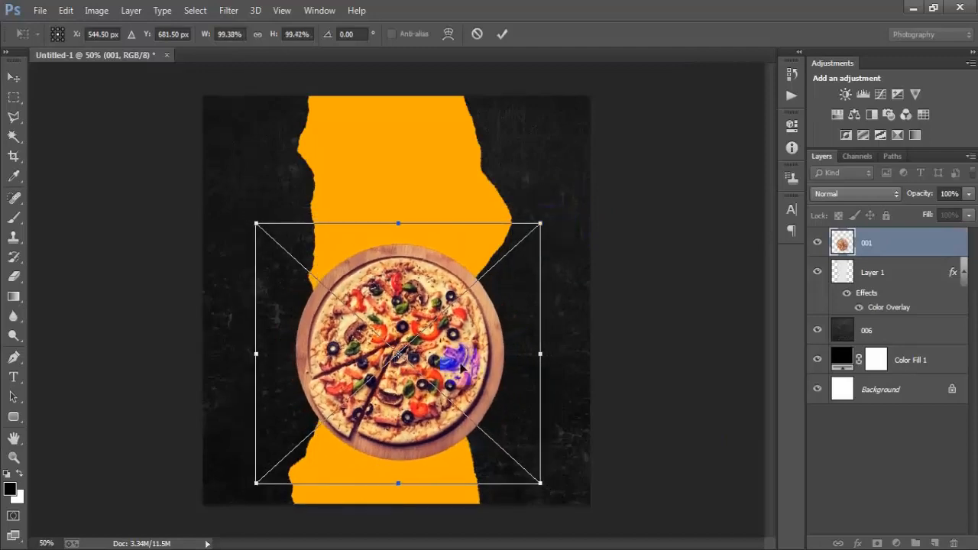
drag(454, 374, 455, 387)
click(502, 34)
- Collapse the Layer 1 effects list and align the 001 pizza layer to the horizontal center of the Background layer
click(879, 357)
click(965, 269)
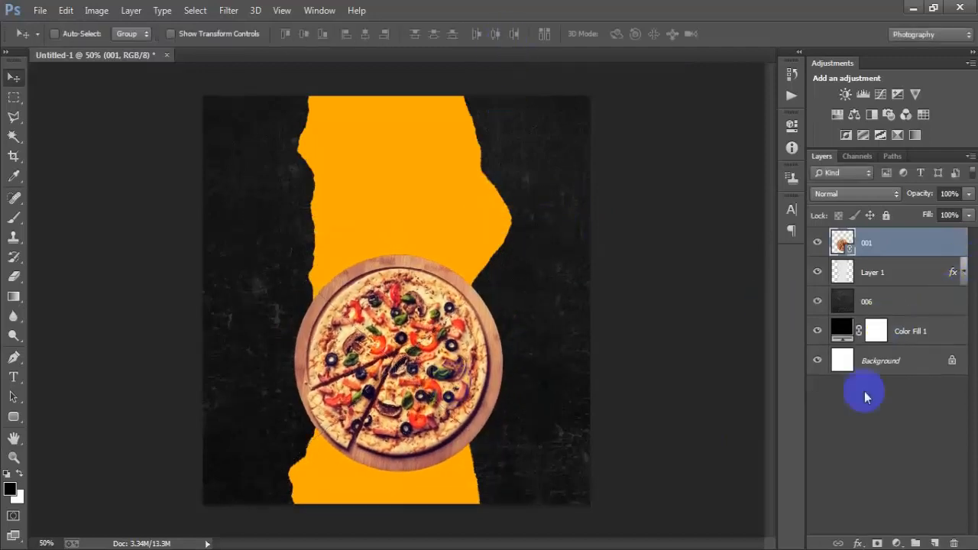
ctrl+click(875, 361)
click(366, 34)
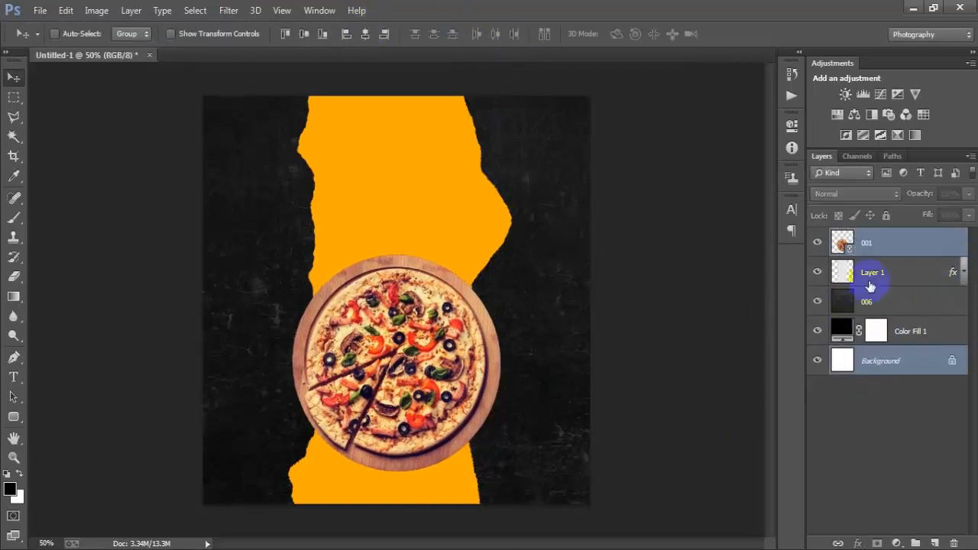
- Rasterize the 001 pizza layer and check it by toggling its visibility off and on
click(902, 244)
right_click(901, 244)
click(588, 280)
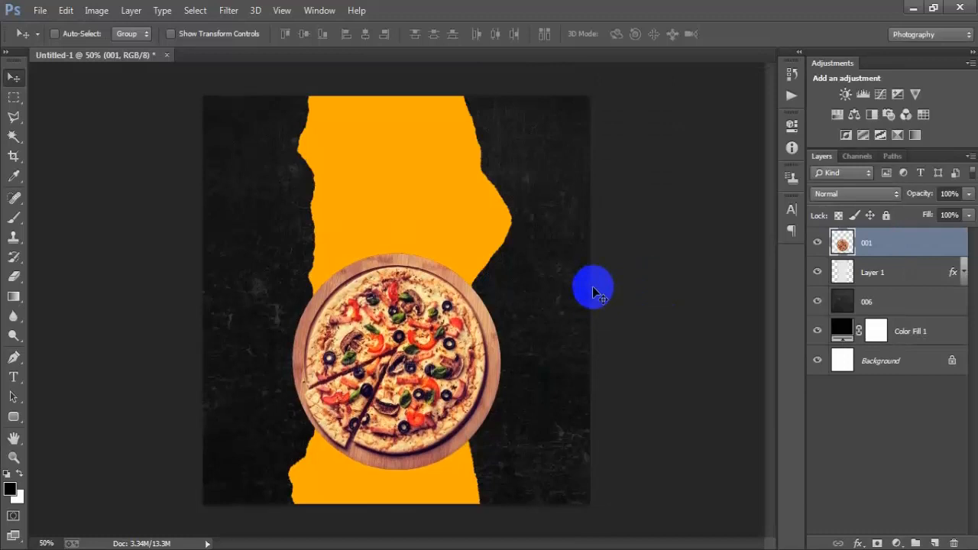
click(818, 243)
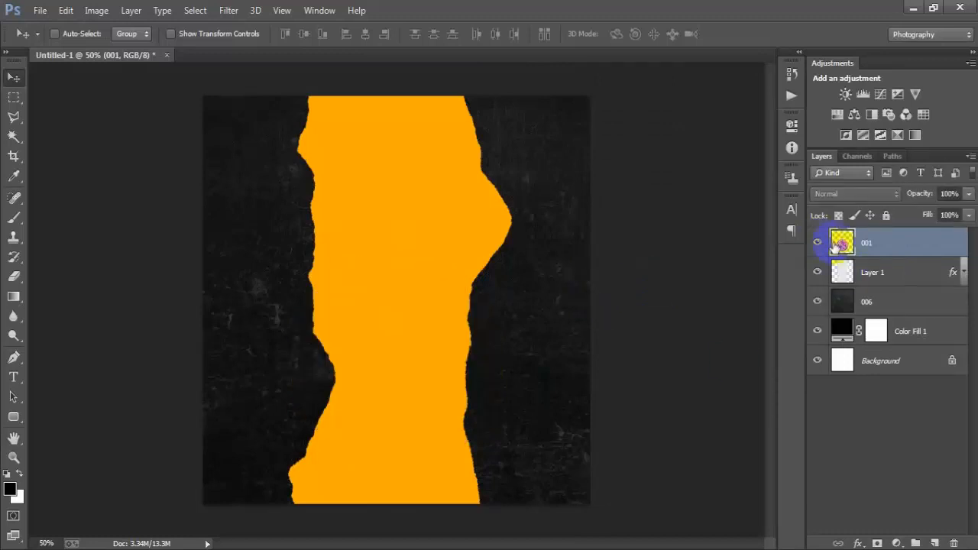
click(819, 243)
- Add a Drop Shadow to the 001 pizza layer with 54% opacity, 13 px distance and 32 px size
double_click(915, 246)
click(463, 364)
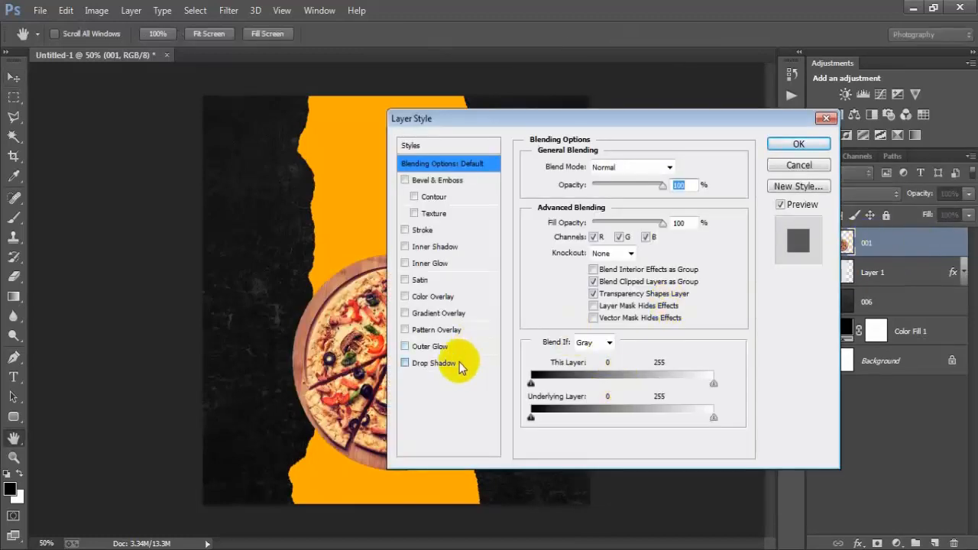
double_click(678, 184)
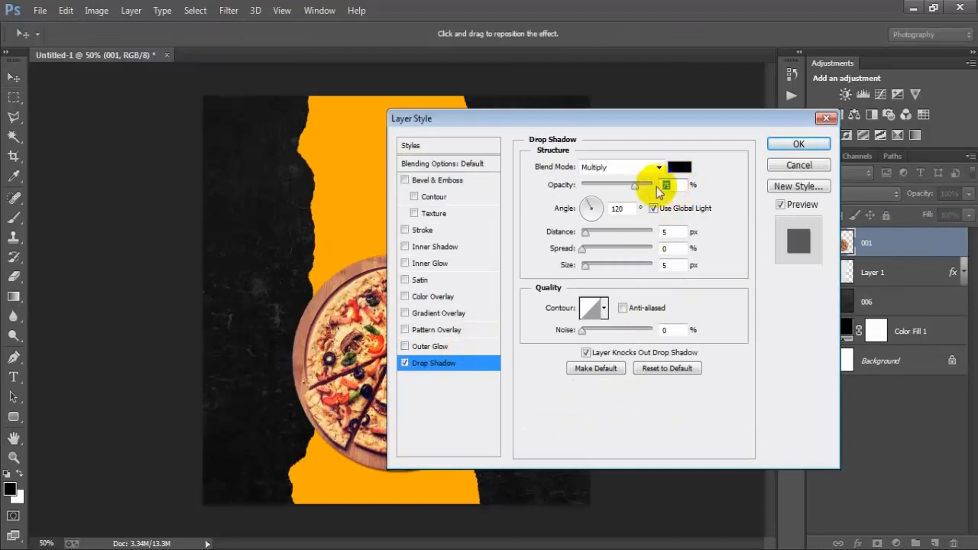
text(54)
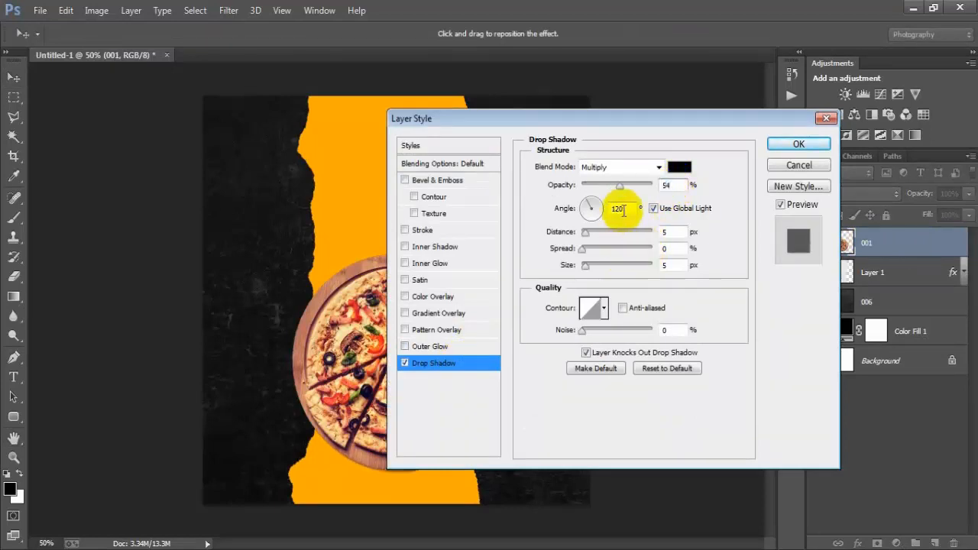
double_click(667, 232)
text(13)
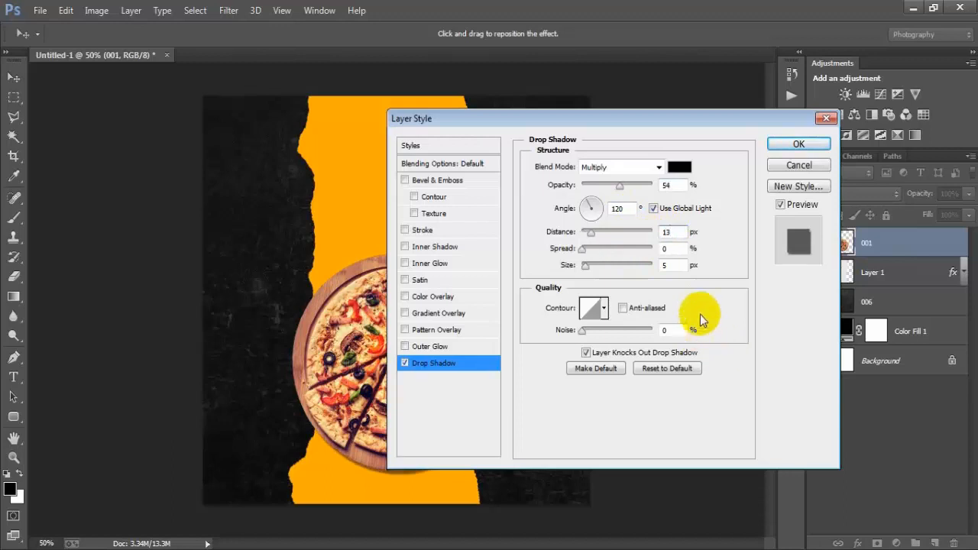
double_click(666, 265)
text(32)
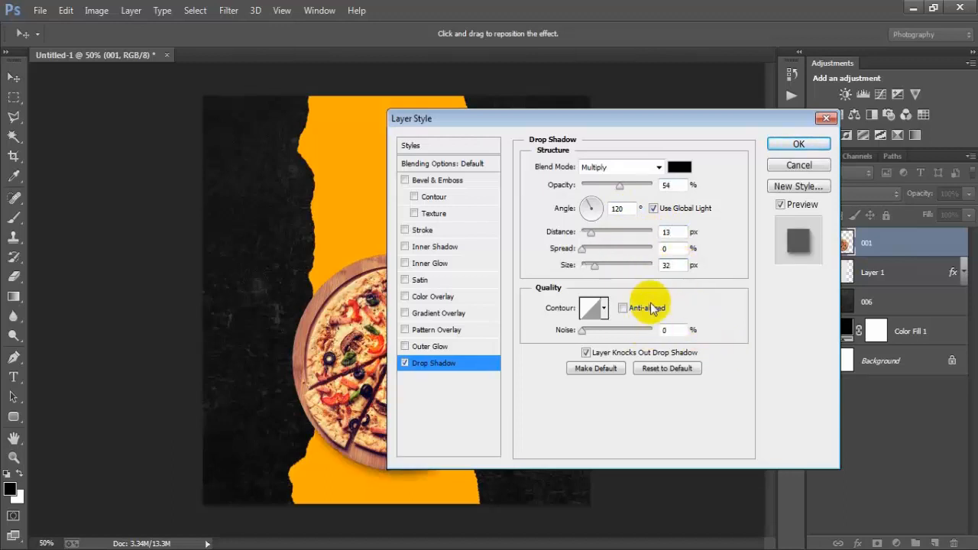
click(800, 145)
click(964, 244)
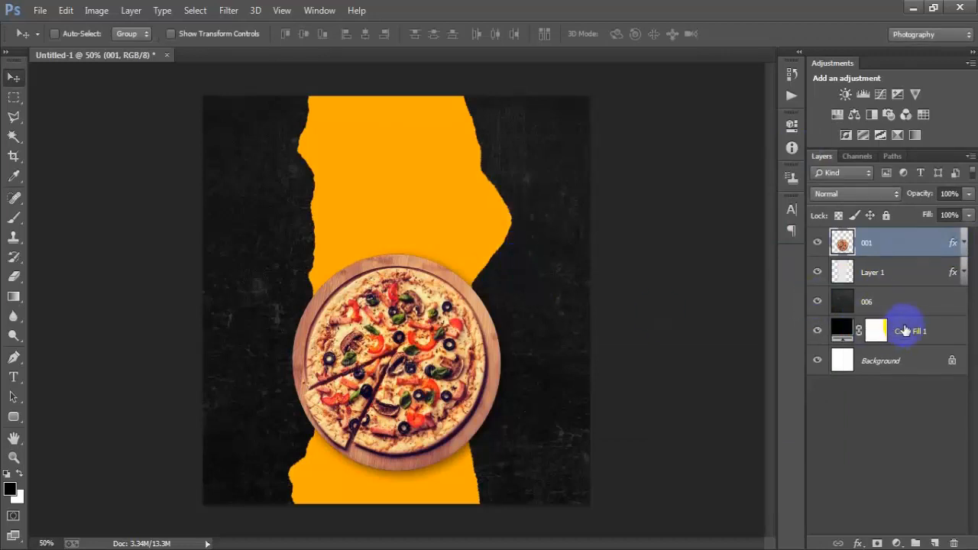
click(42, 11)
click(234, 219)
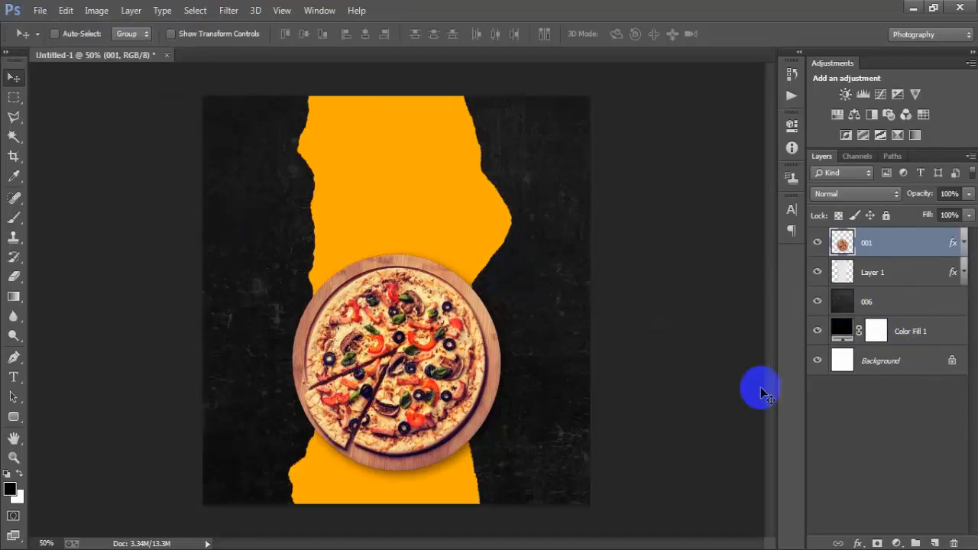
click(817, 244)
click(818, 244)
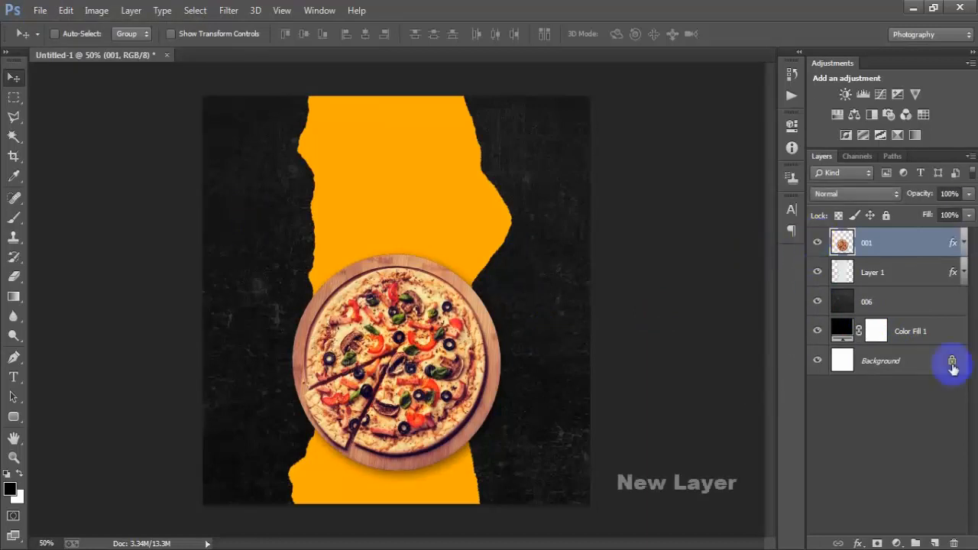
- Add a new layer and create the horizontal text "Hot" at 24 pt near the top of the paper strip
click(933, 543)
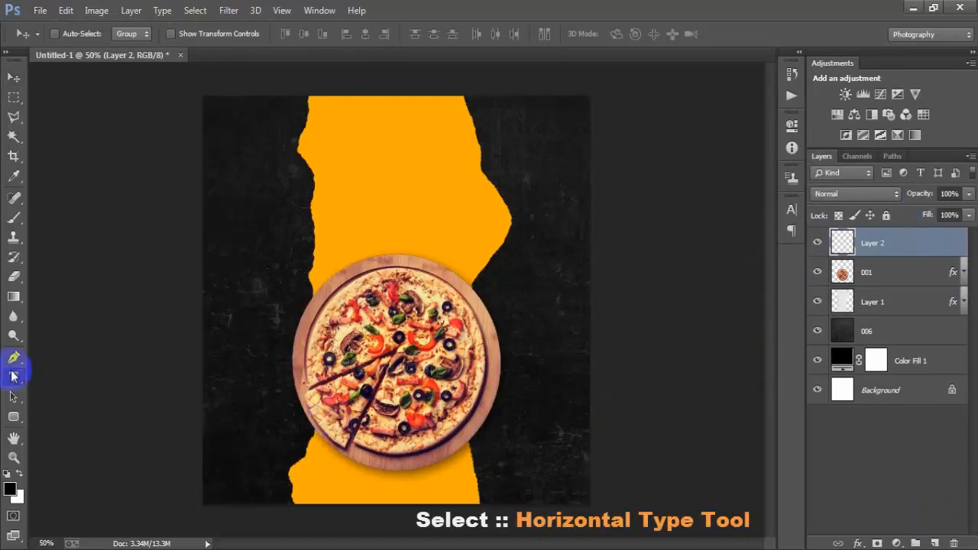
drag(13, 375, 68, 375)
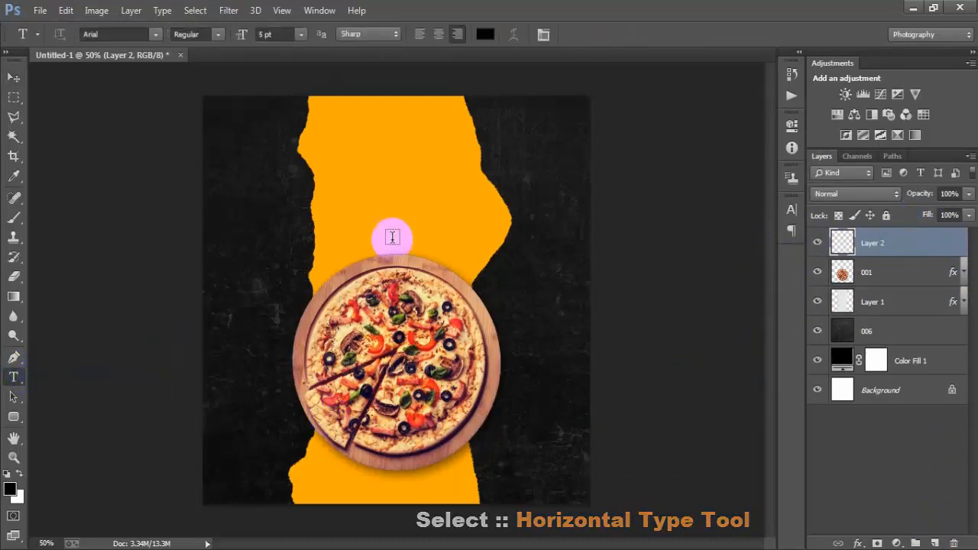
click(363, 155)
click(276, 31)
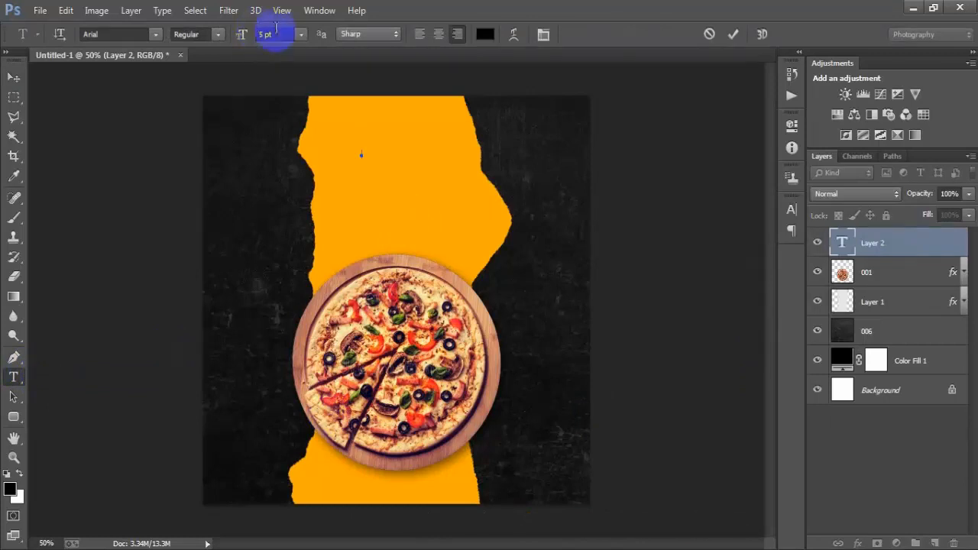
click(296, 214)
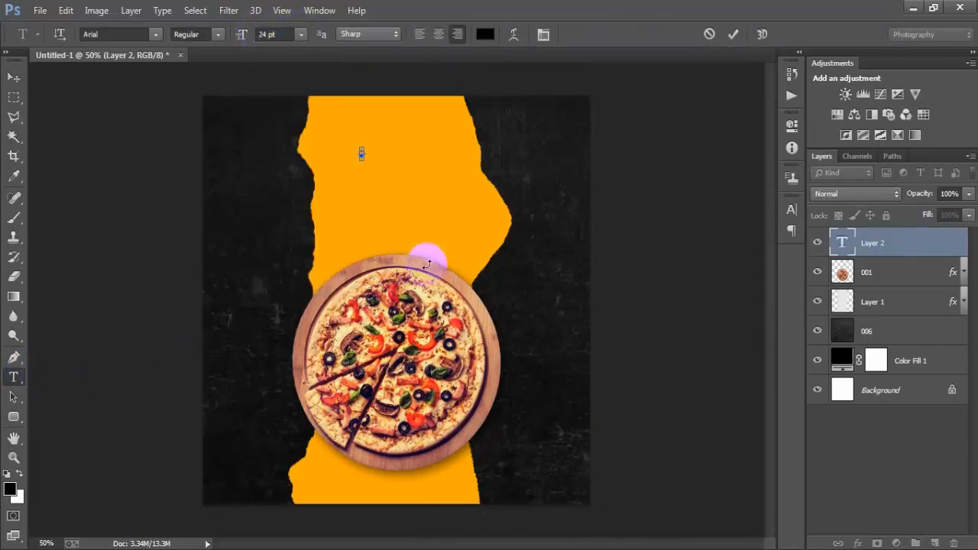
text(Hot)
click(13, 77)
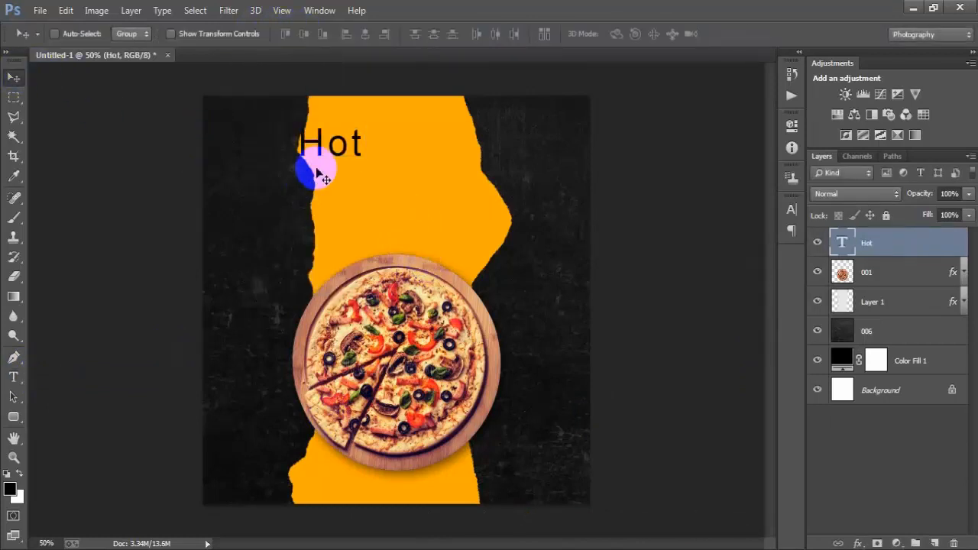
- Set the font of the "Hot" text to Julietta Messie
click(793, 211)
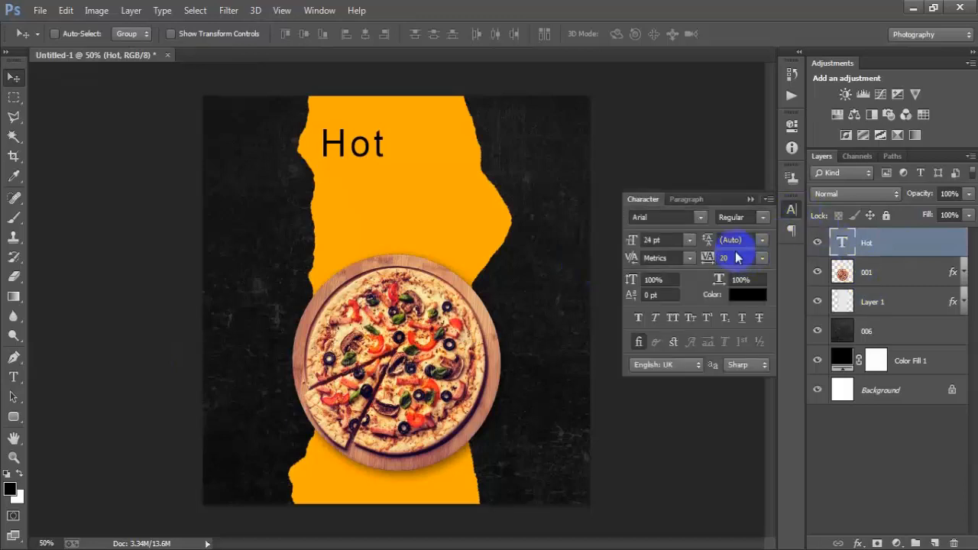
click(655, 219)
text(Julietta Messie)
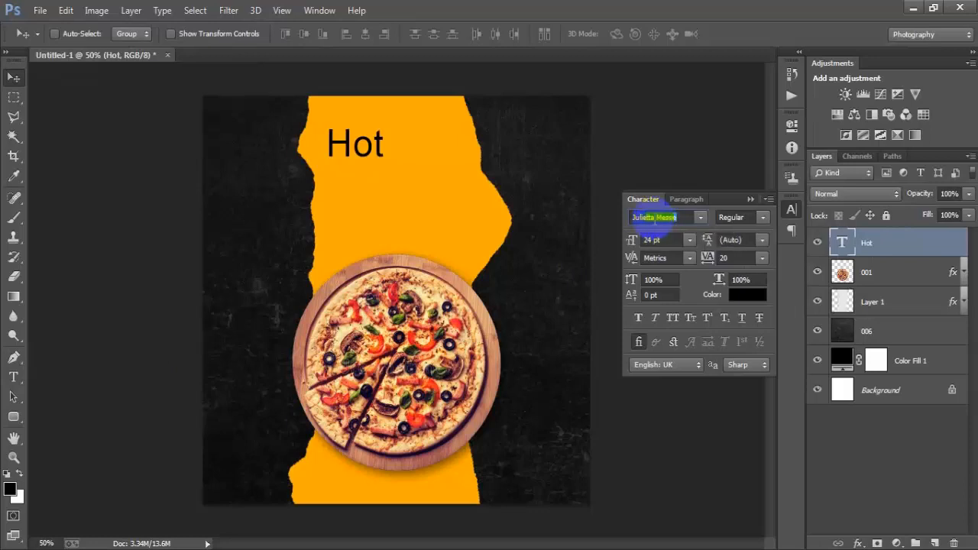
click(751, 199)
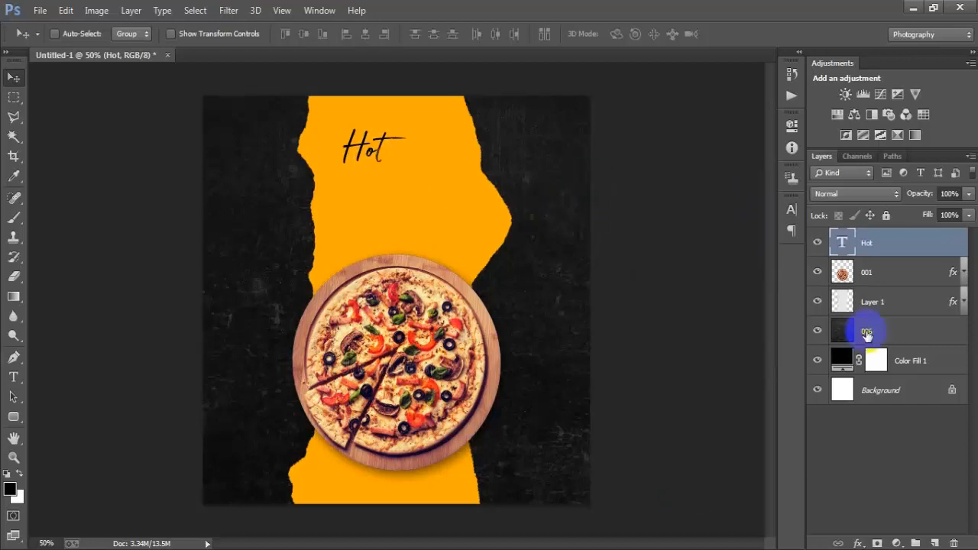
- Add a new layer and create a separate "&" text between "Hot" and the pizza
click(935, 543)
click(13, 377)
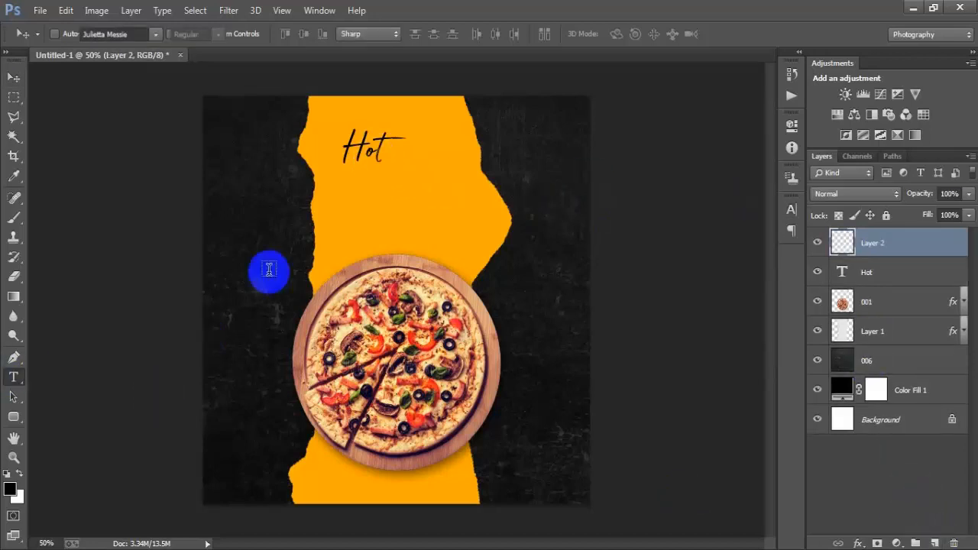
click(400, 213)
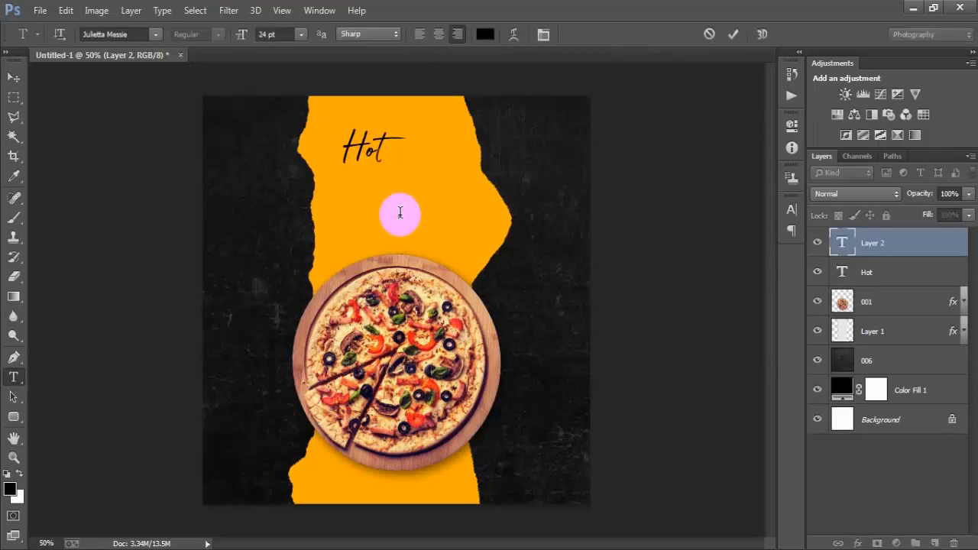
click(733, 33)
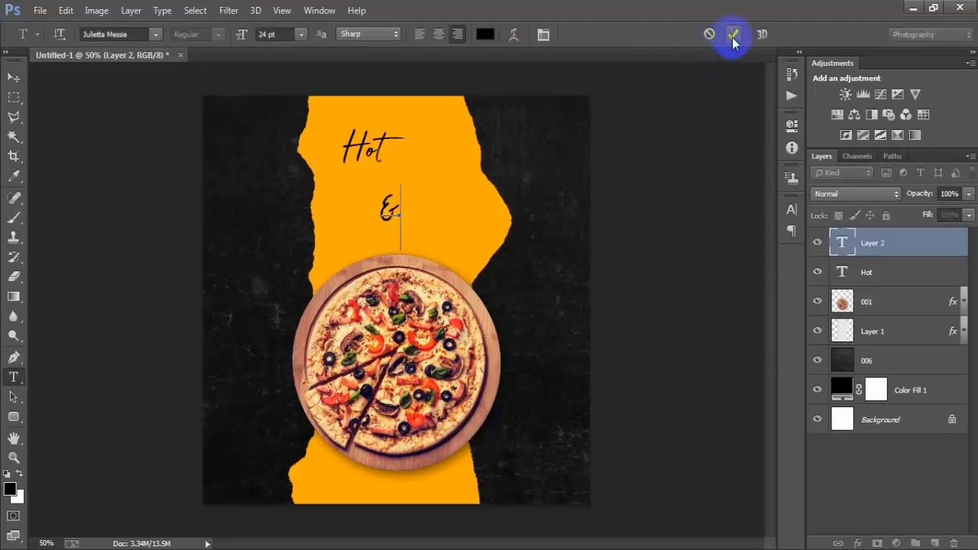
click(11, 78)
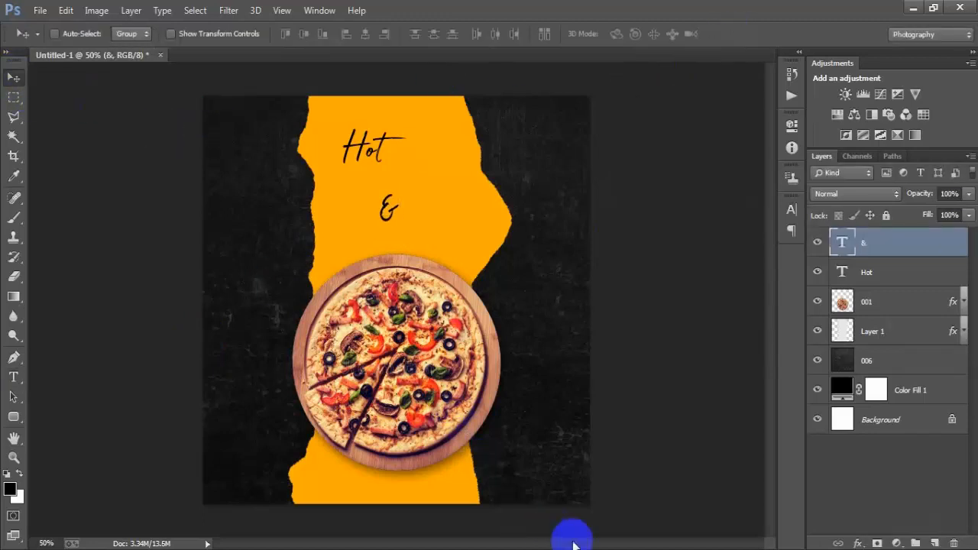
- Set the "&" text's font to Impact and its color to white (ffffff)
click(791, 209)
click(669, 219)
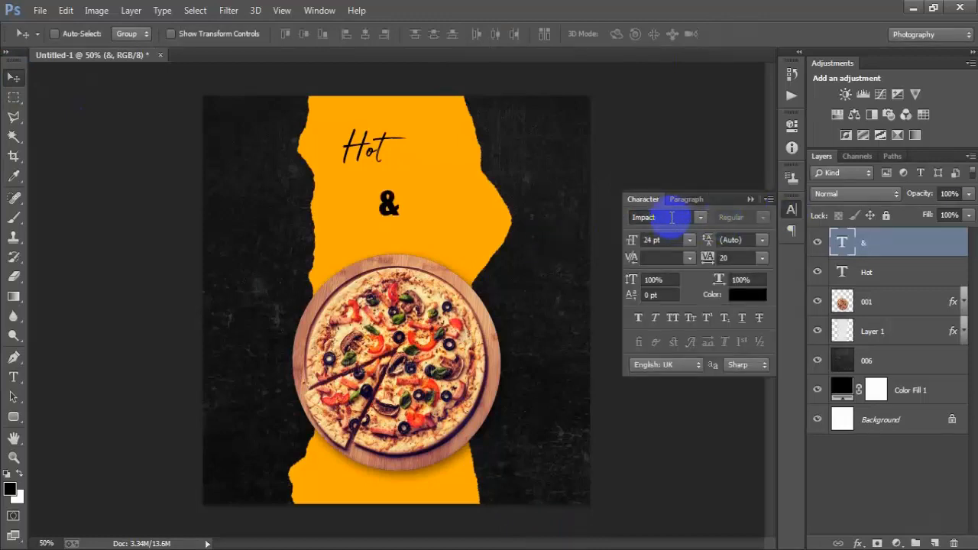
click(745, 292)
drag(601, 231, 498, 84)
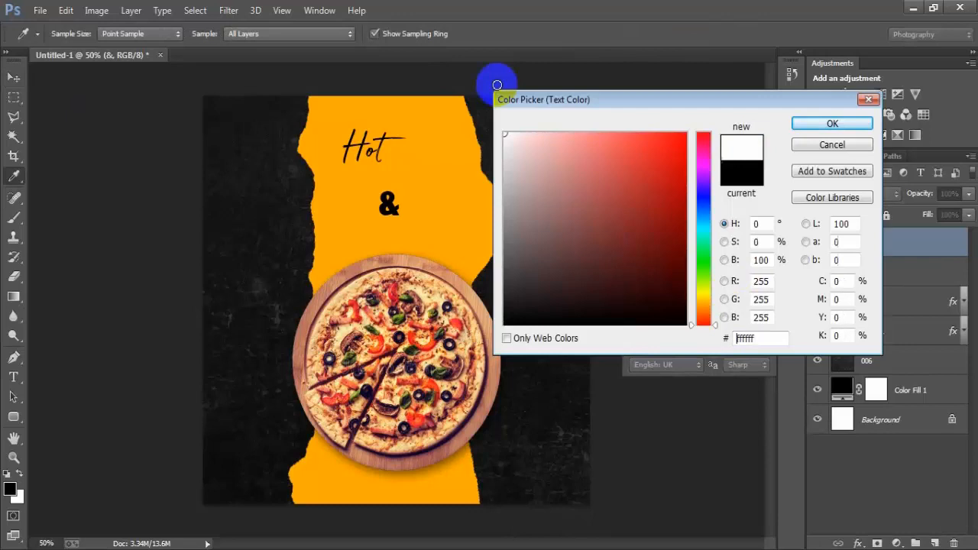
click(807, 136)
click(753, 196)
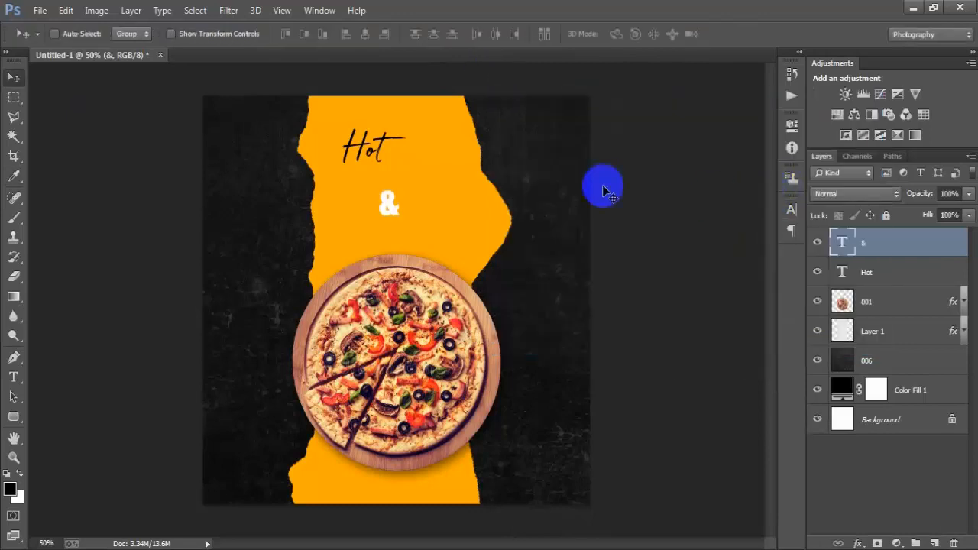
- Scale the "&" text down to about 73.69% in width and height
key(ctrl+t)
mouse_move(402, 227)
mouse_down()
mouse_move(413, 221)
mouse_move(400, 227)
mouse_up()
click(647, 34)
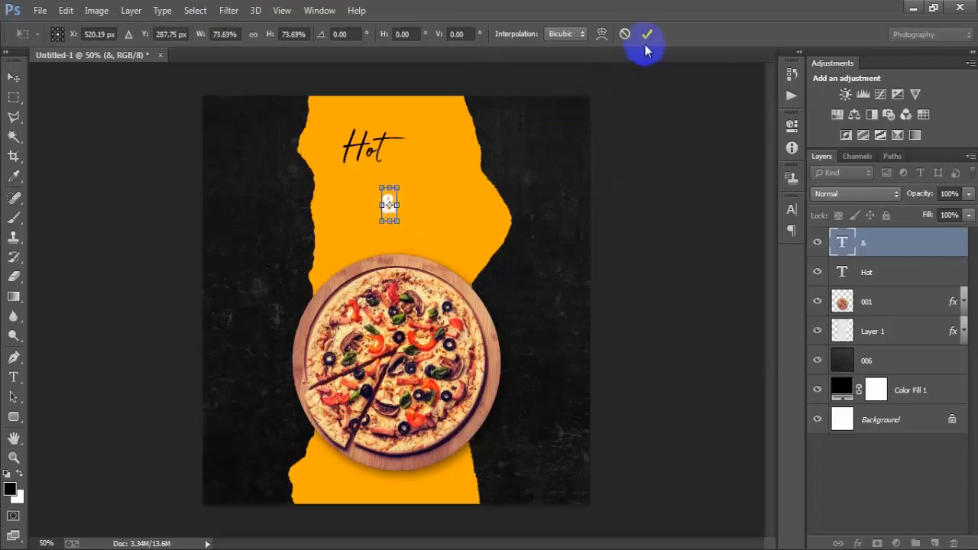
- Move the "&" up next to the end of "Hot" and fine-tune its placement with Free Transform
drag(397, 185, 397, 168)
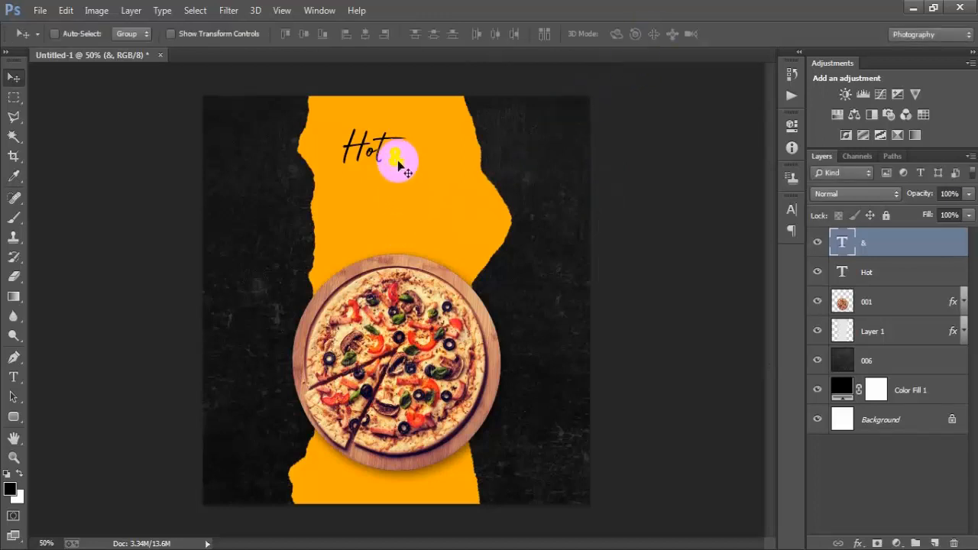
key(ctrl+t)
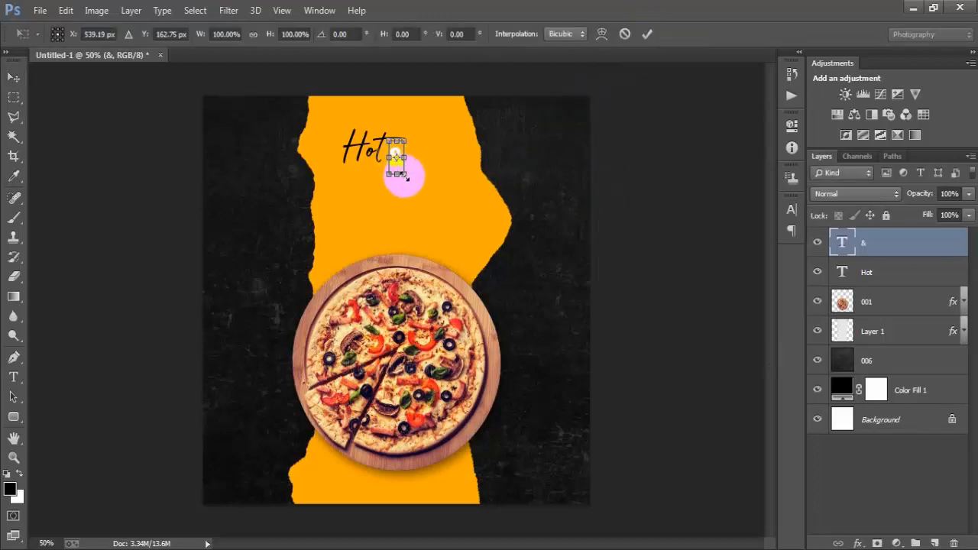
click(646, 34)
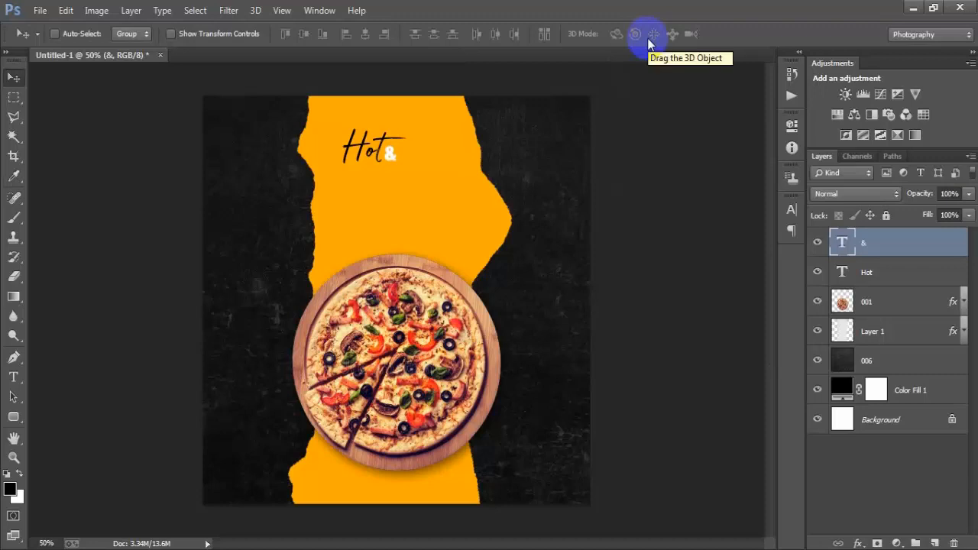
- Duplicate the "Hot" text layer and place the copy below and slightly to the right of the original
click(845, 254)
click(873, 275)
key(ctrl+j)
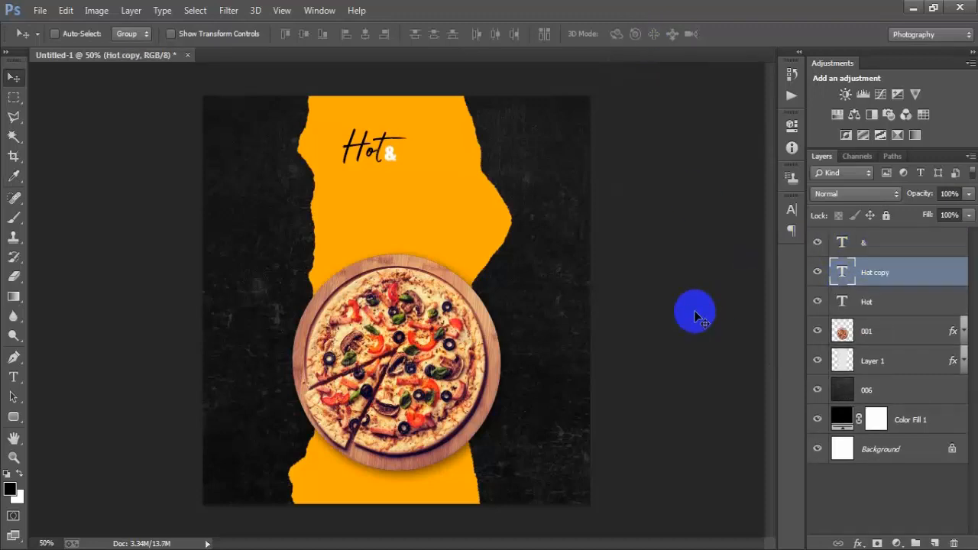
drag(341, 144, 372, 179)
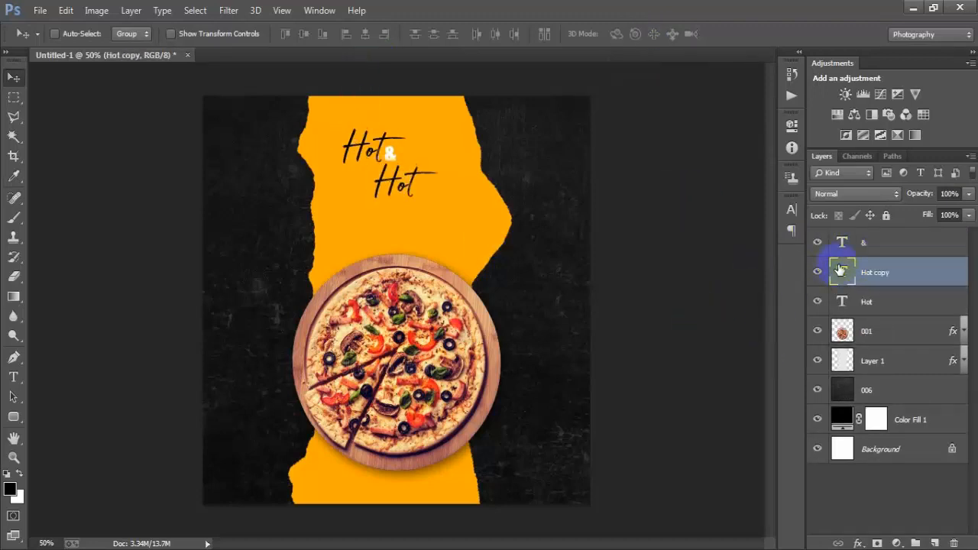
- Change the duplicated text to "Spicy" and shift it right so it sits below the "&"
text(t)
text(Spicy)
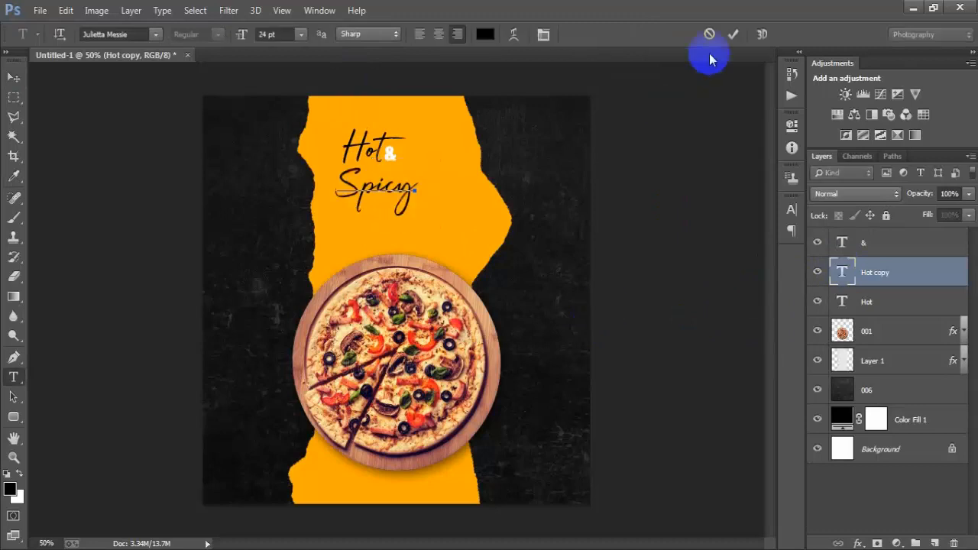
click(734, 34)
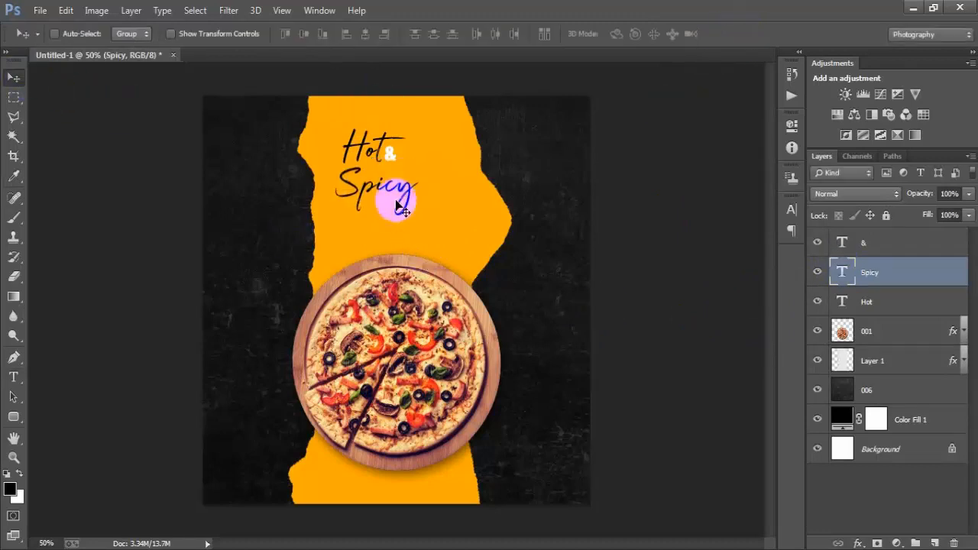
drag(397, 201, 430, 201)
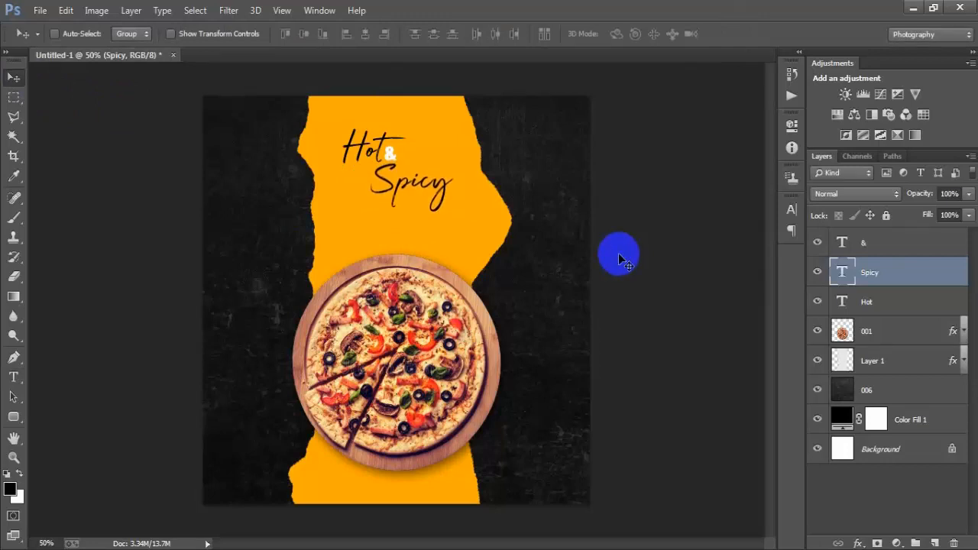
- Select the "&", "Spicy" and "Hot" text layers and move them up together on the orange strip
click(899, 244)
shift+click(894, 301)
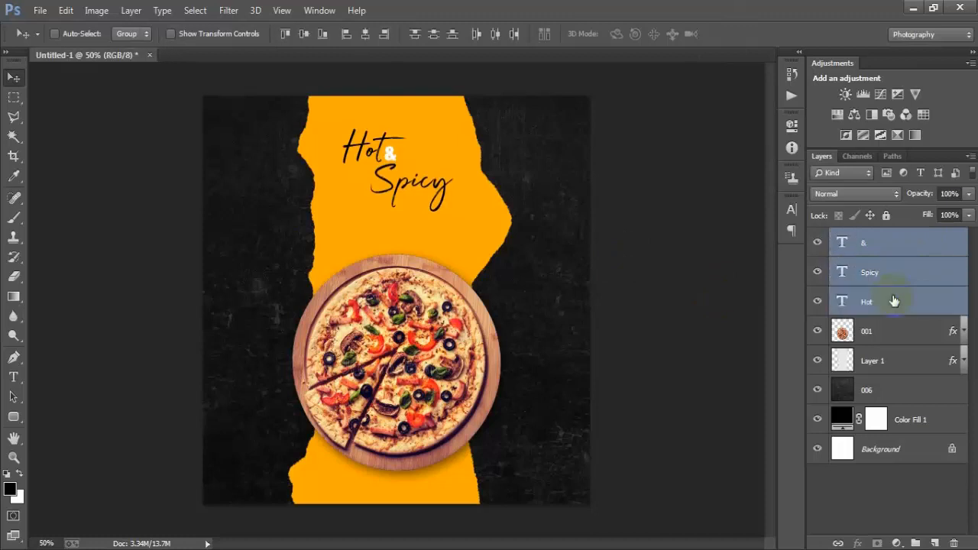
key(shift+Up)
key(shift+Up)
key(shift+Up)
key(shift+Up)
key(shift+Up)
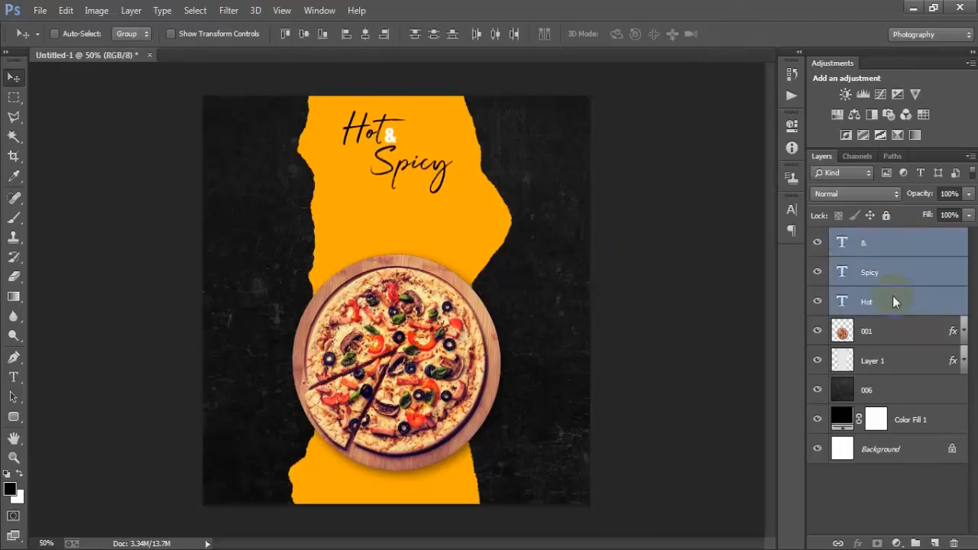
- Add a new layer above the other texts, write "Pizza" on it and place it between "Spicy" and the pizza image
drag(889, 254, 934, 543)
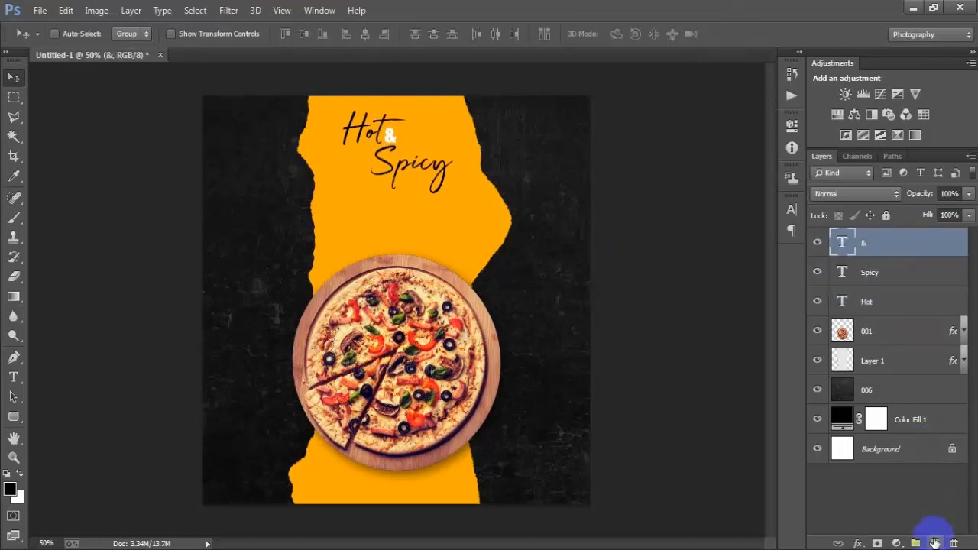
click(934, 543)
click(4, 475)
click(14, 377)
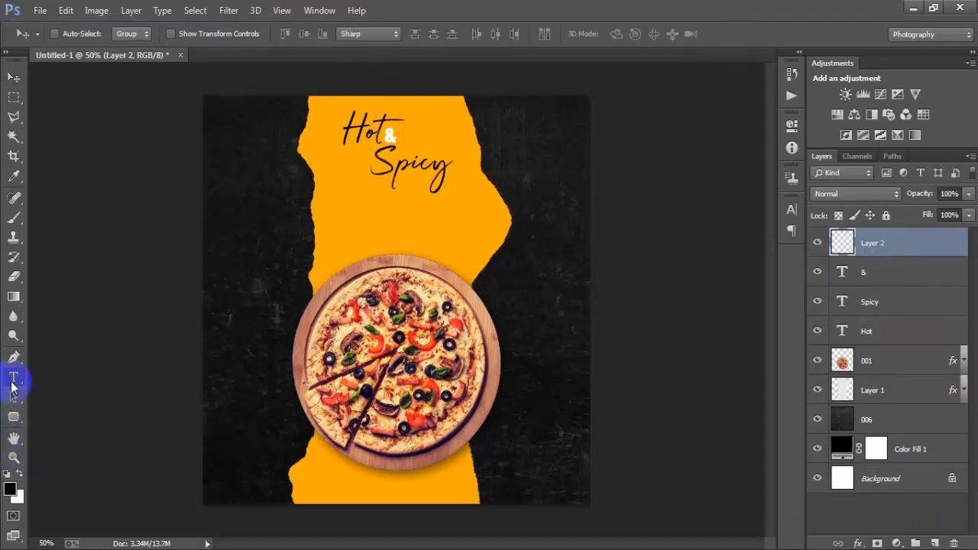
click(349, 237)
text(Pizza)
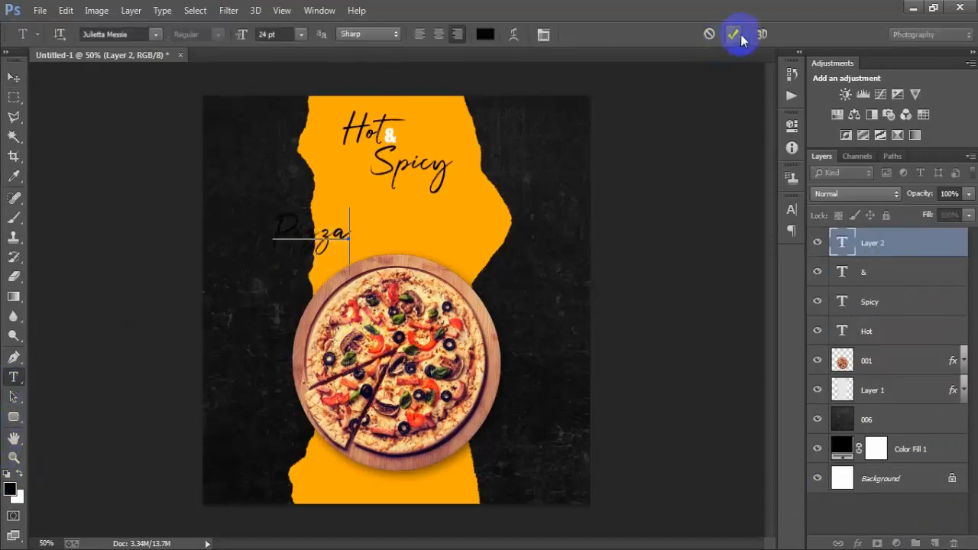
click(735, 36)
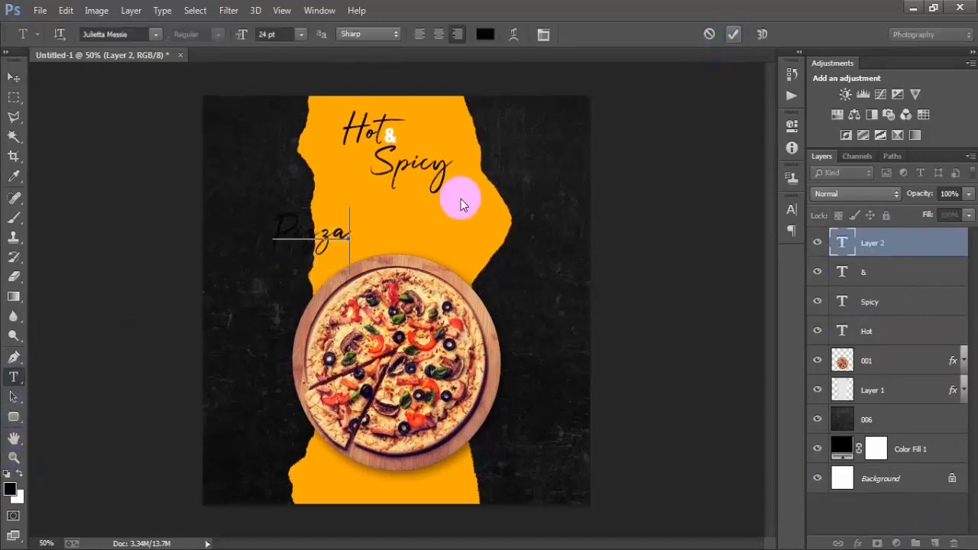
click(13, 77)
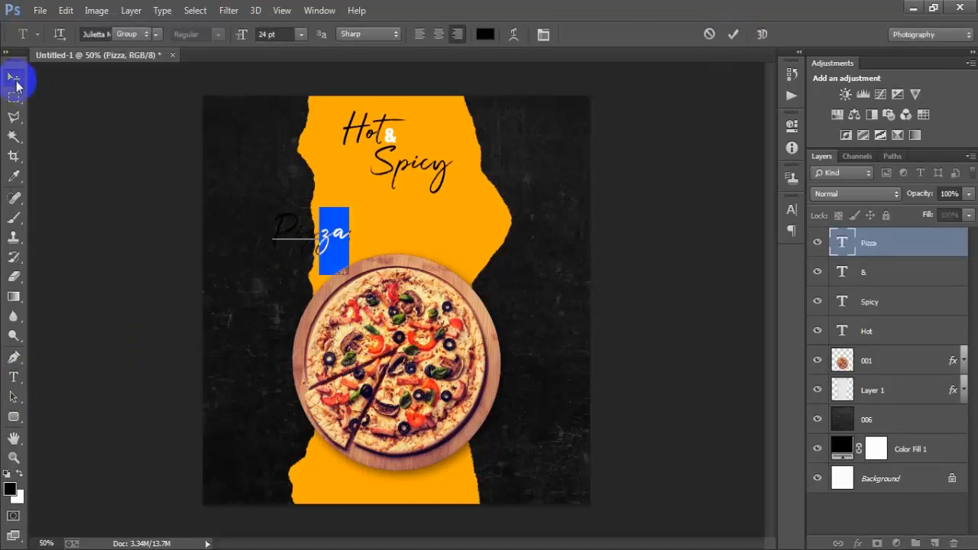
drag(301, 240, 388, 225)
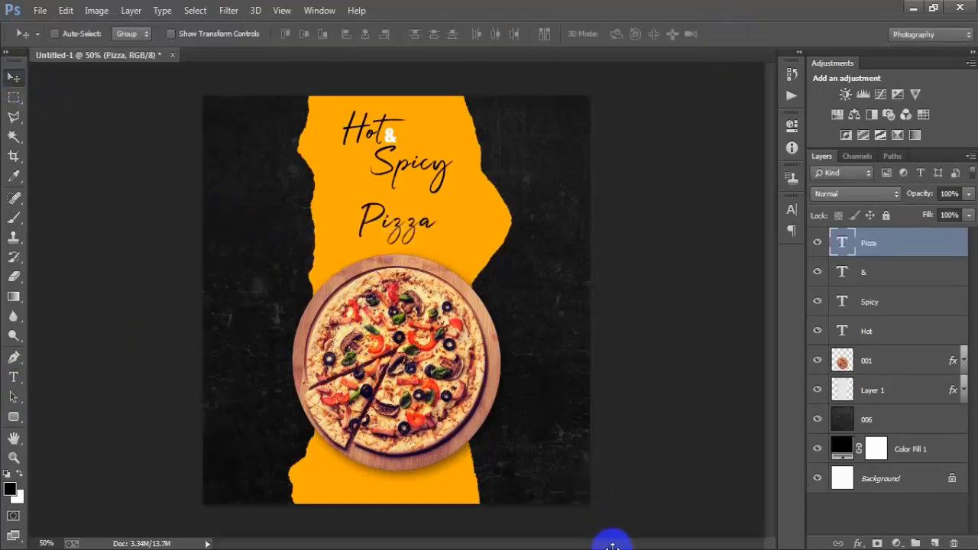
- Set the "Pizza" text's font to MOON GET!
click(791, 210)
click(690, 217)
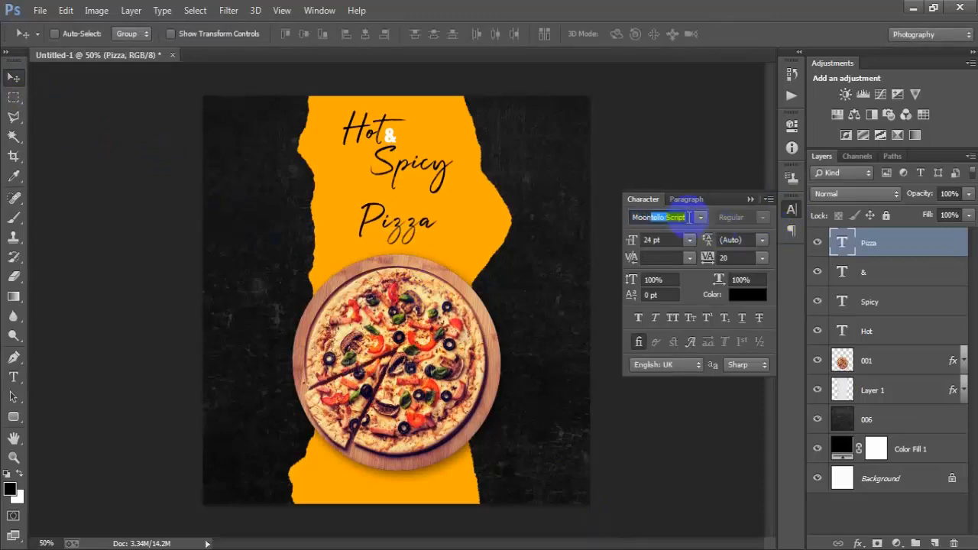
text(Moon)
click(700, 220)
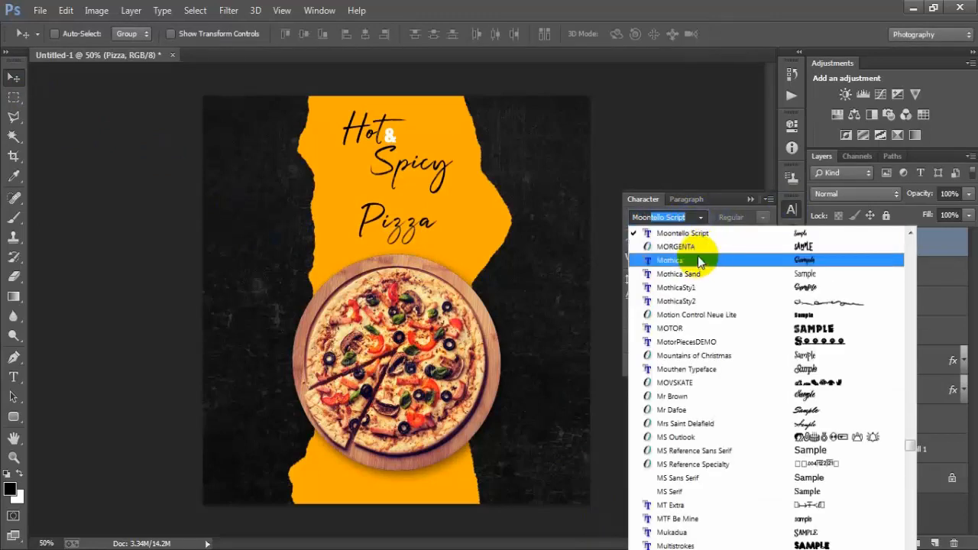
scroll(704, 260, up, 2)
click(692, 259)
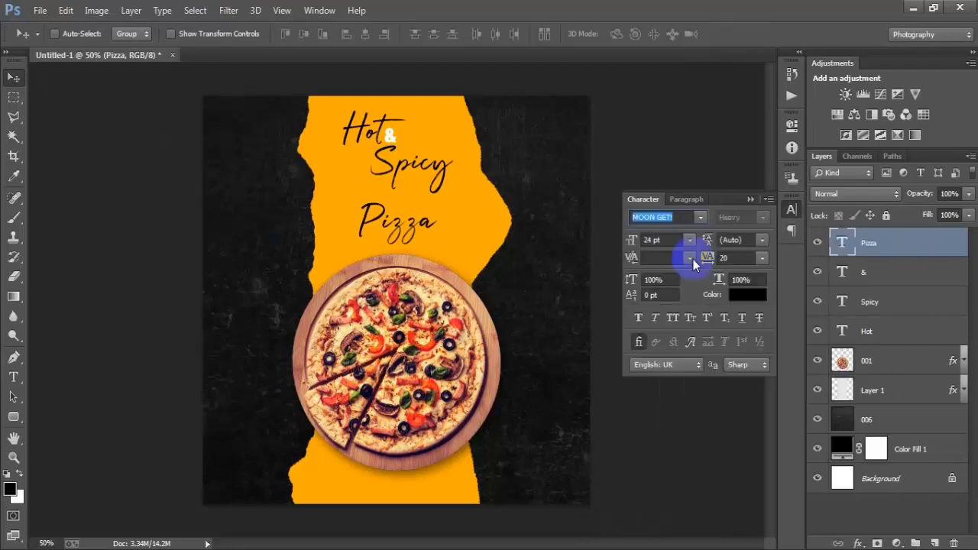
- Set the "Pizza" text's color to white and close the character settings
click(745, 294)
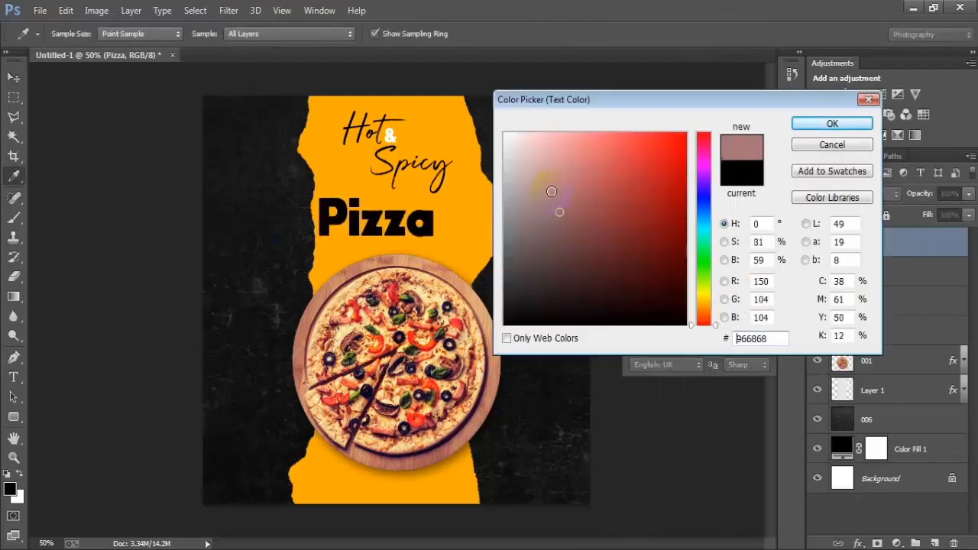
click(504, 131)
click(810, 124)
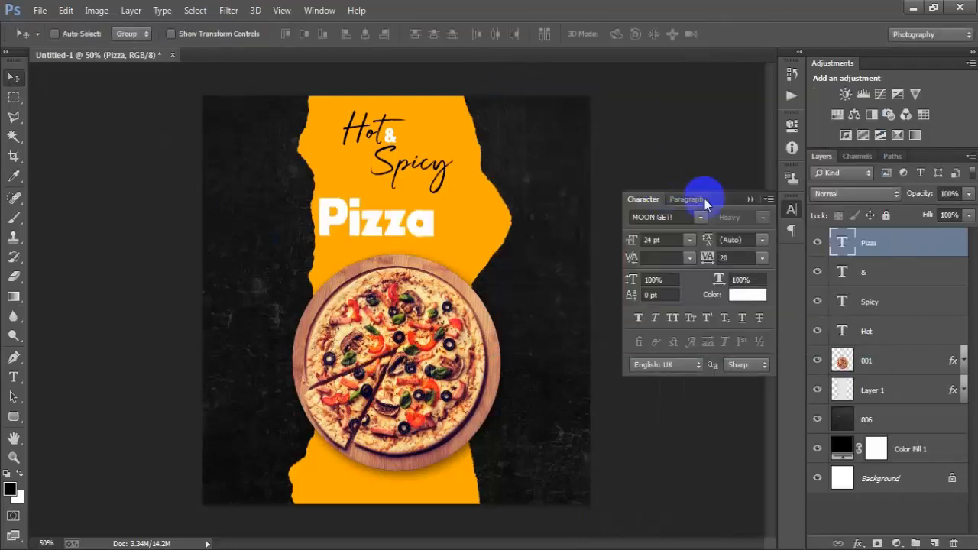
click(751, 199)
- Reorder the "Pizza" layer beneath "Hot" and move its text up so it slightly overlaps the bottom of "Spicy"
drag(897, 245, 890, 337)
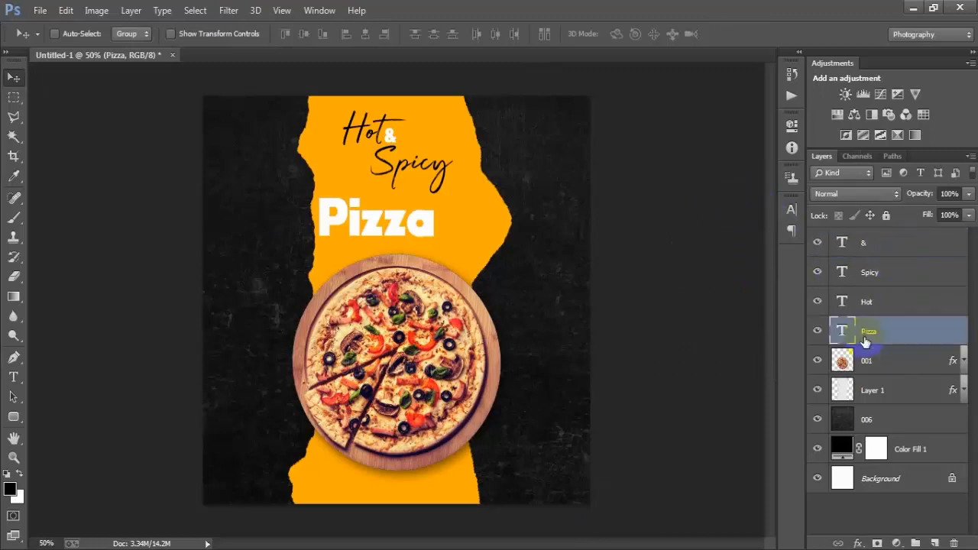
drag(408, 219, 419, 202)
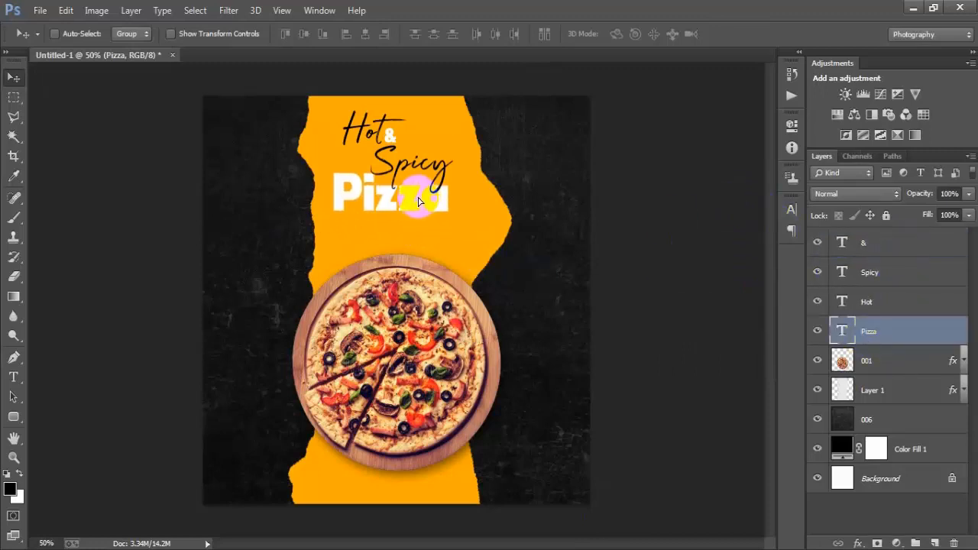
- Scale the "Pizza" text to about 115.56% in width and height and center it horizontally on the Background layer
key(ctrl+t)
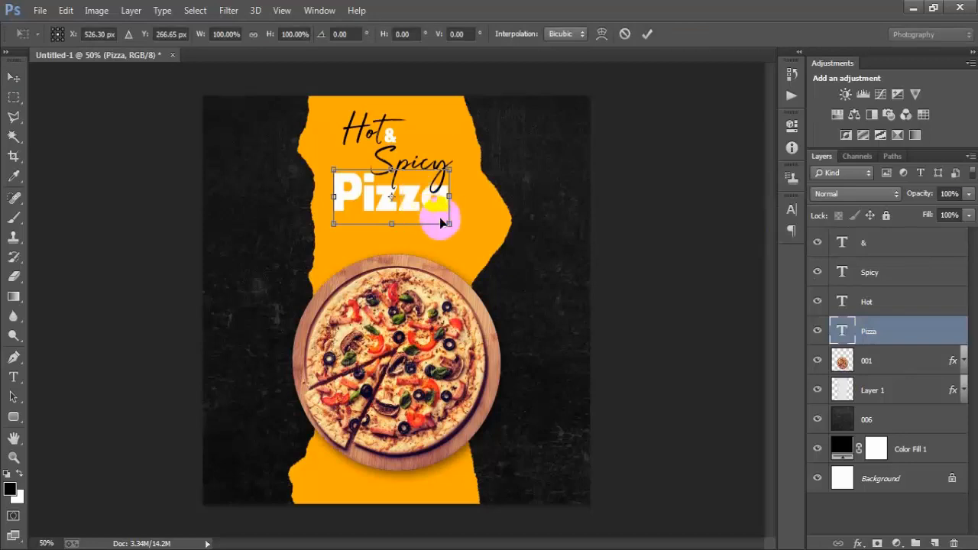
drag(449, 224, 457, 229)
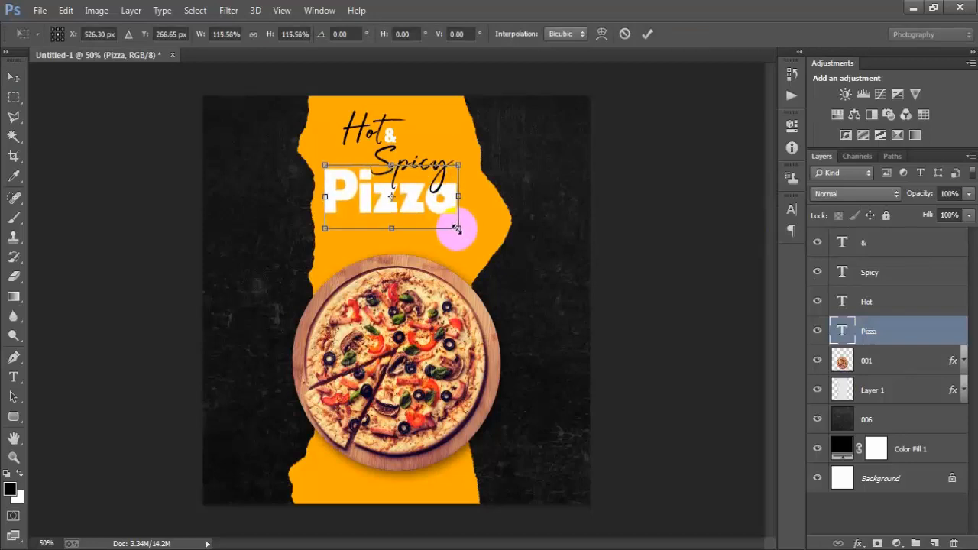
click(647, 33)
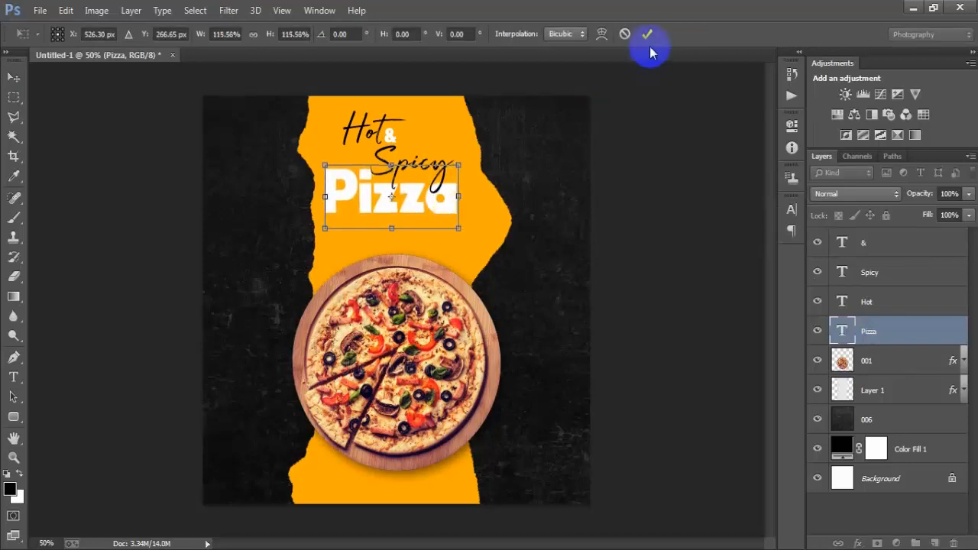
ctrl+click(920, 480)
click(366, 33)
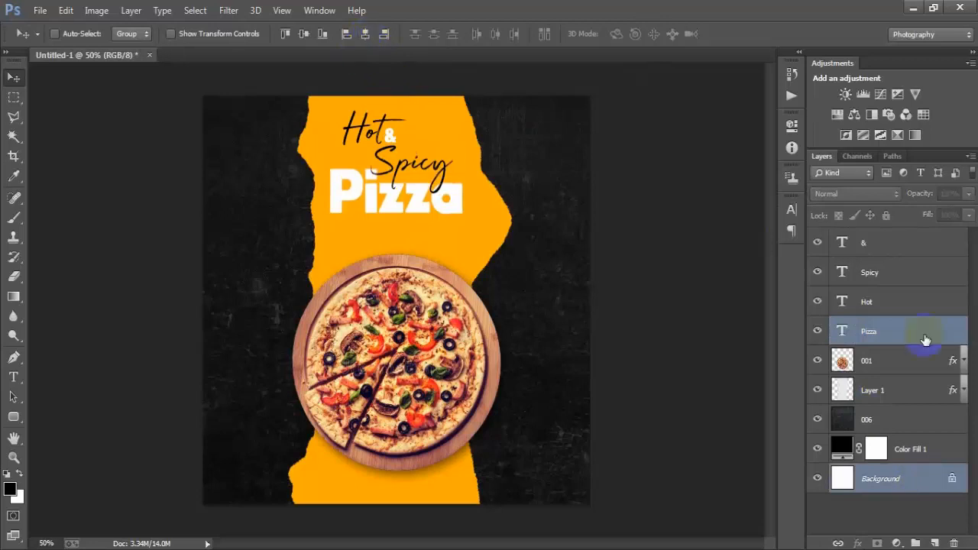
- Scale the "Hot", "&" and "Spicy" texts together to about 97.82% and shift them right above "Pizza"
click(881, 243)
shift+click(891, 305)
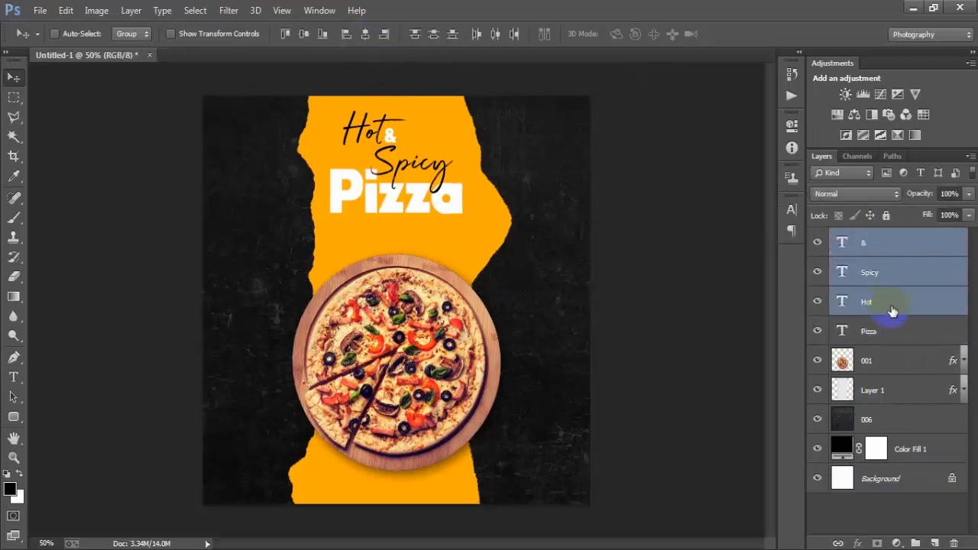
key(ctrl+t)
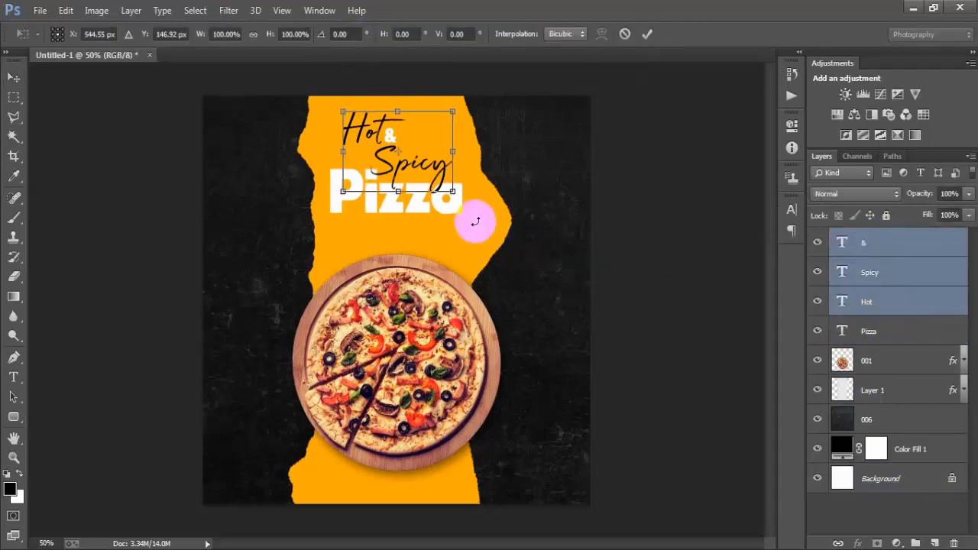
mouse_move(452, 191)
mouse_down()
mouse_move(436, 159)
mouse_move(468, 198)
mouse_up()
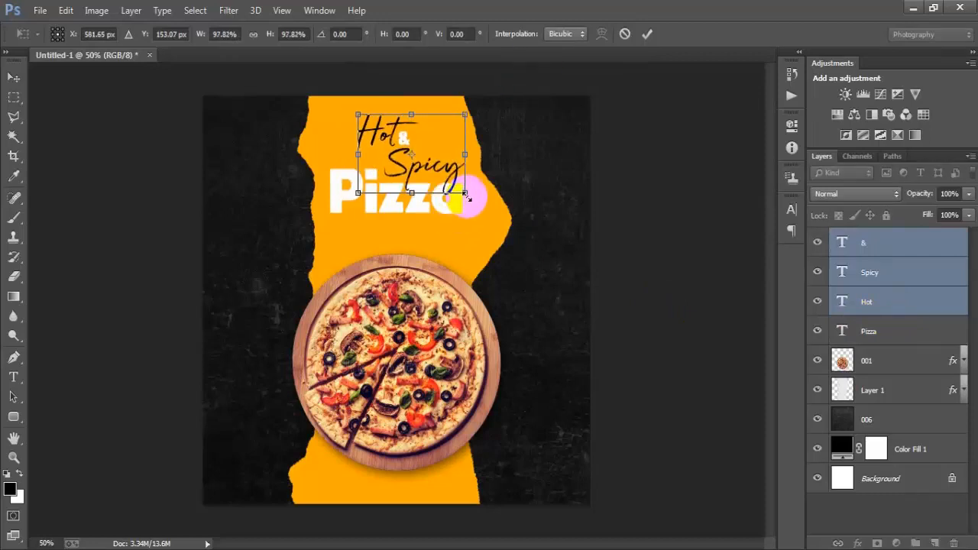
click(647, 34)
- Nudge the "Hot", "&" and "Spicy" texts slightly left so "Spicy" ends just inside the right edge of "Pizza"
key(Left)
key(Left)
key(Left)
key(Left)
key(Left)
key(Left)
key(Left)
key(Left)
key(Left)
key(Left)
key(Left)
key(Left)
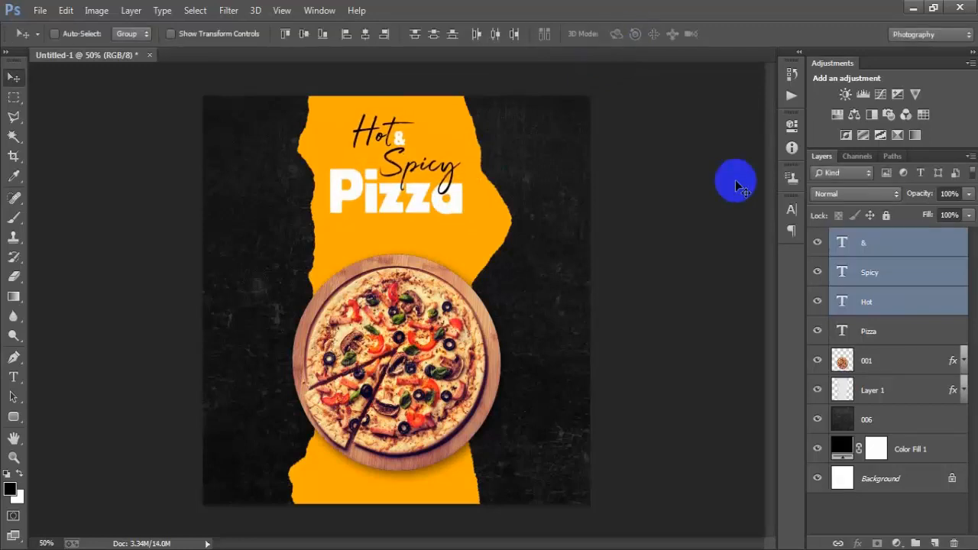
- Add the "Pizza" layer to the selection and nudge the whole headline up toward the top of the orange strip
shift+click(919, 334)
key(Up)
key(Up)
key(Up)
key(Up)
key(Up)
key(Up)
key(Up)
key(Up)
key(Up)
key(Up)
key(Up)
key(Up)
key(Up)
key(Up)
key(Up)
key(Up)
key(Up)
key(Up)
key(Up)
key(Up)
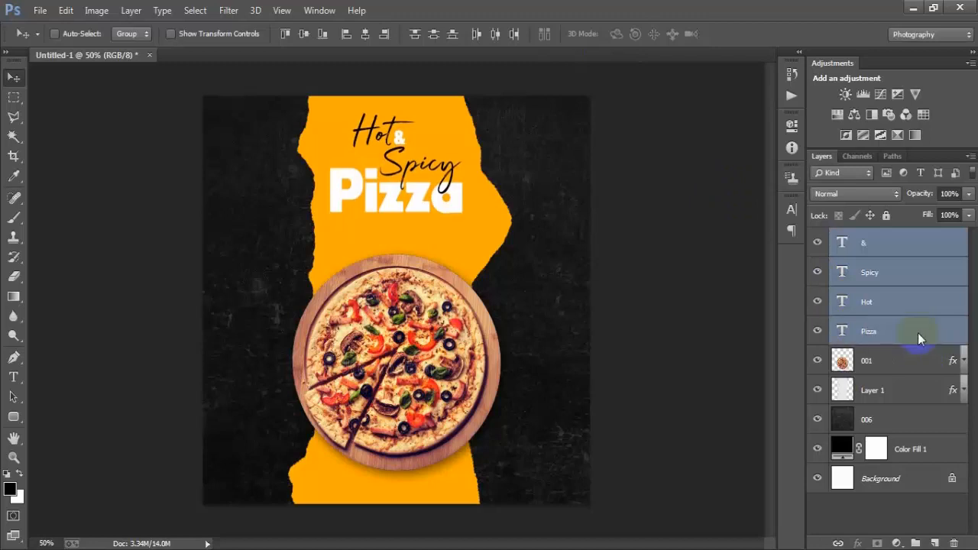
key(Down)
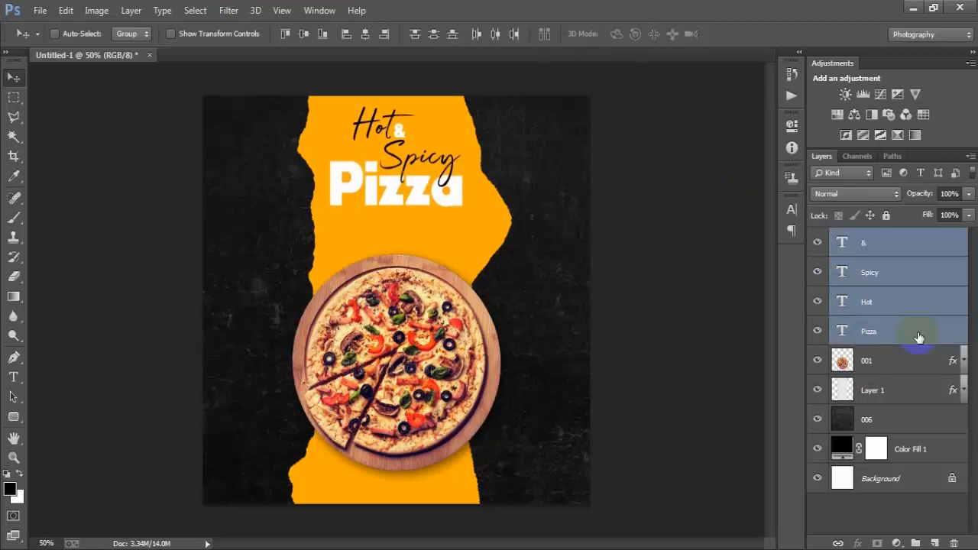
- Transform all four headline texts together to about 100.19% width and 94.76% height
key(ctrl+t)
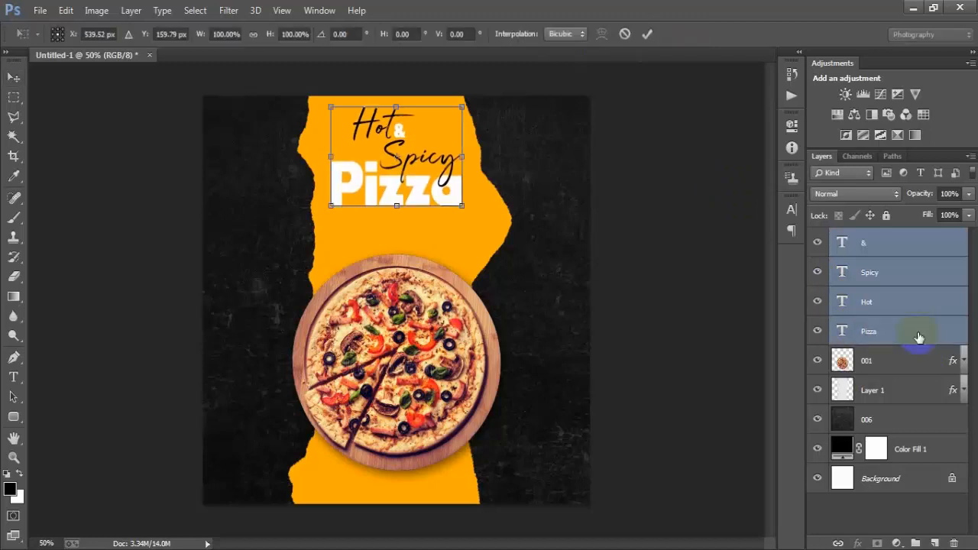
drag(462, 204, 457, 203)
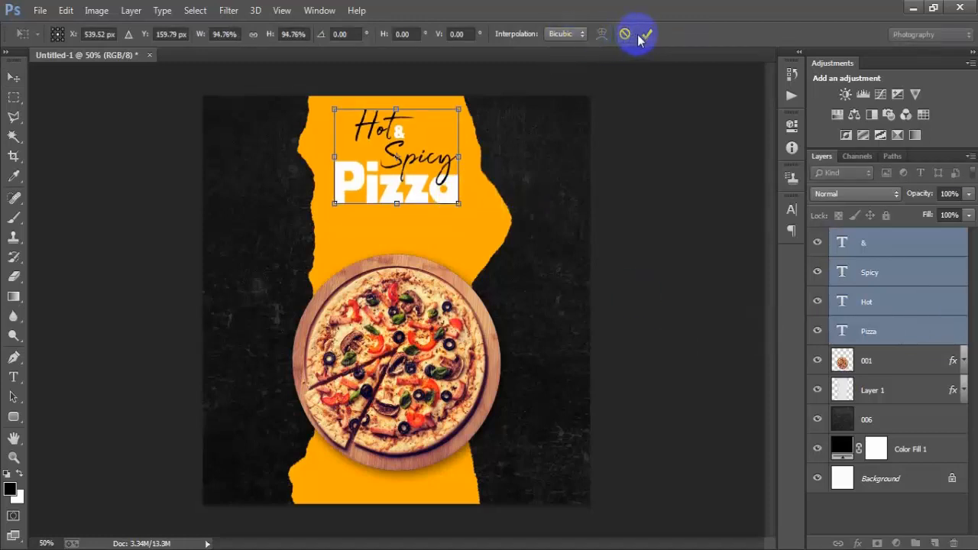
drag(459, 154, 473, 147)
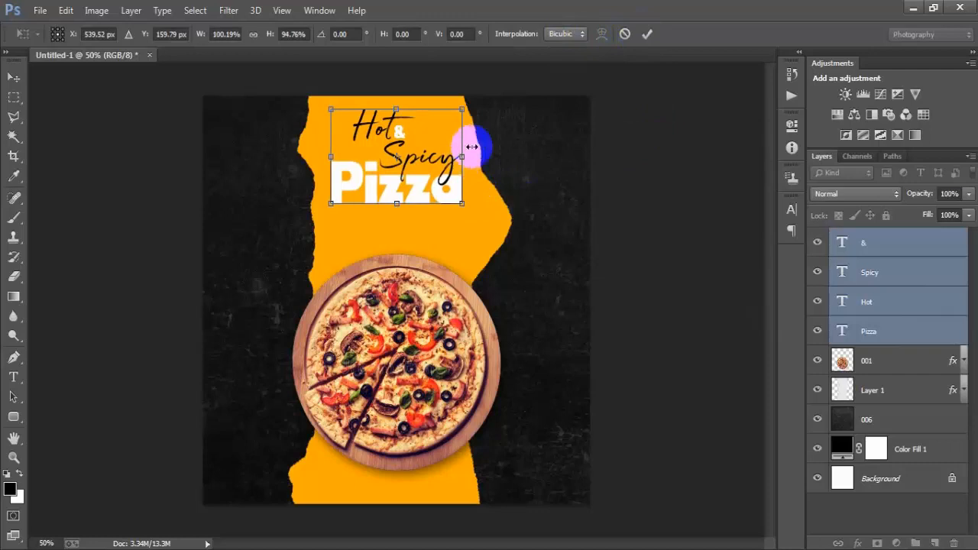
click(647, 34)
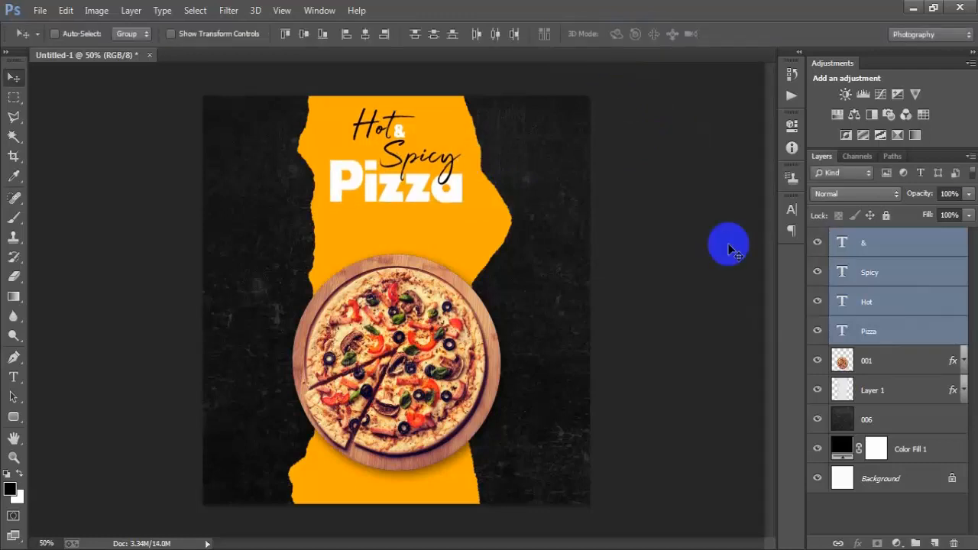
- Scale the pizza image on layer 001 to about 90.09% and nudge it slightly down
click(895, 366)
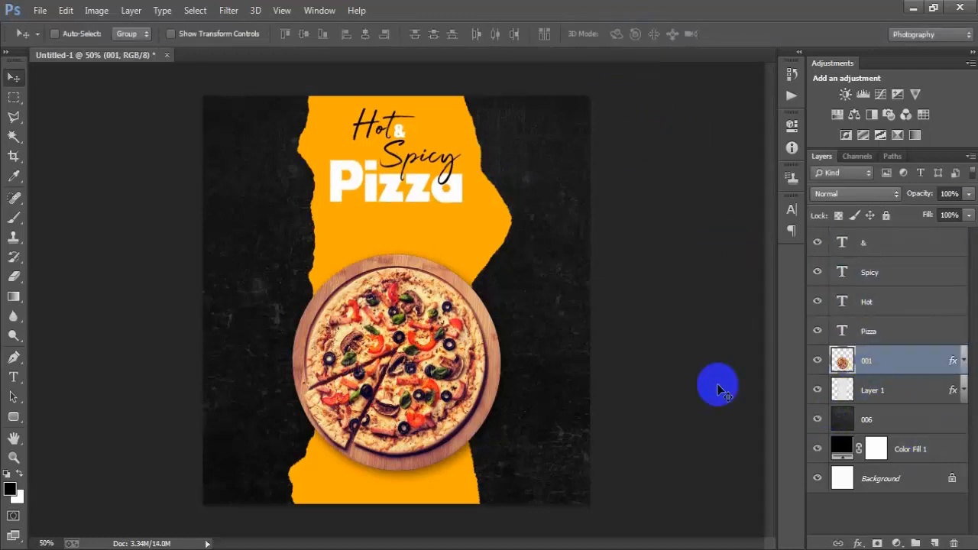
key(ctrl+t)
click(498, 256)
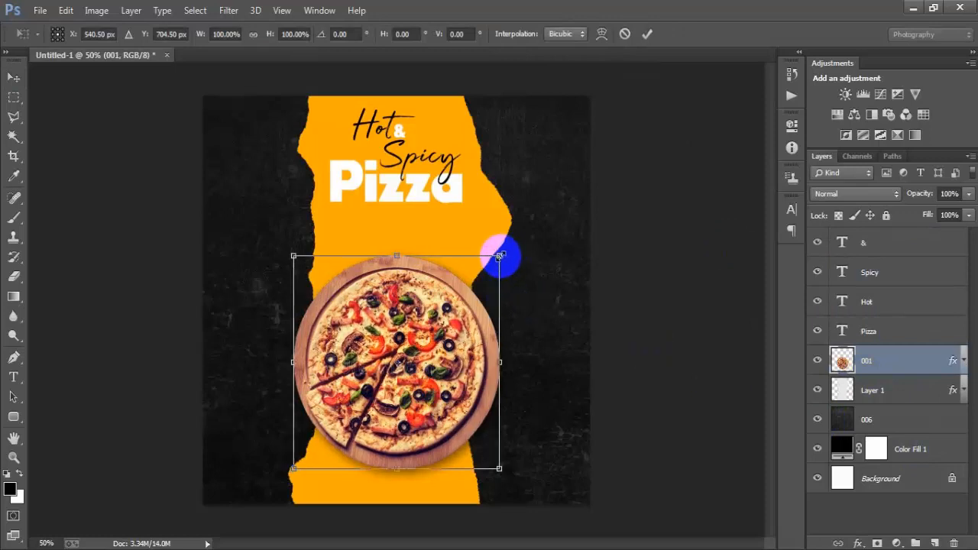
drag(499, 256, 492, 266)
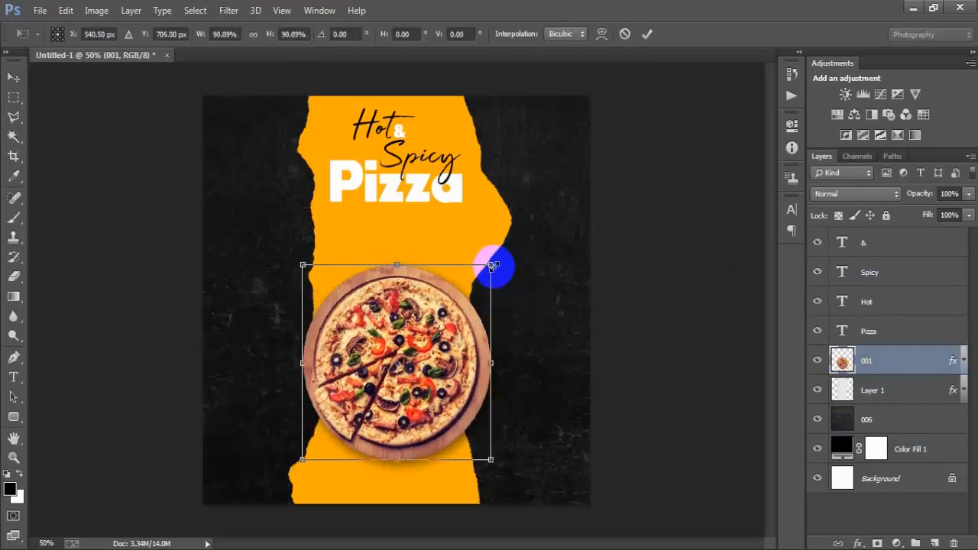
click(647, 35)
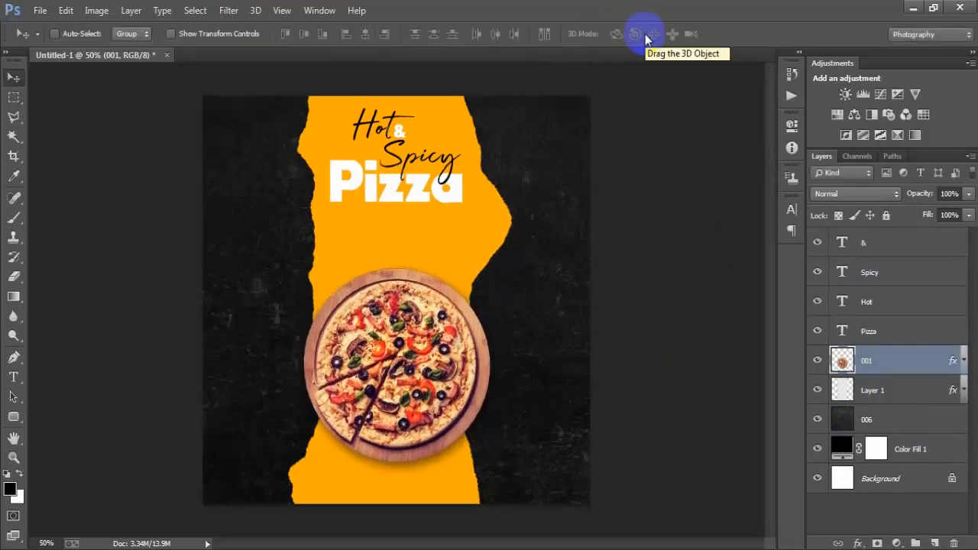
click(847, 359)
- Draw a black rounded rectangle about 372 × 74 px below "Pizza", above all layers, with all corner radii set to 37 px
click(900, 246)
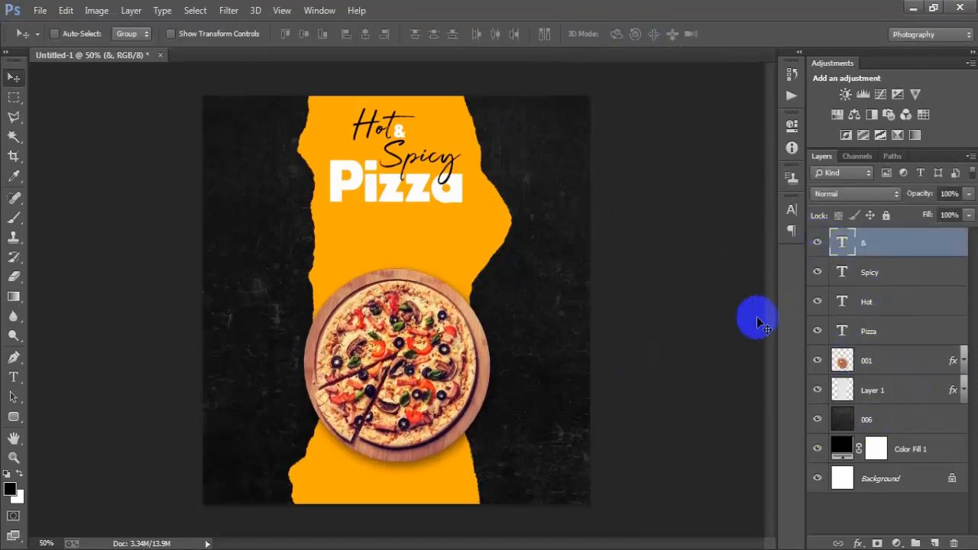
click(934, 543)
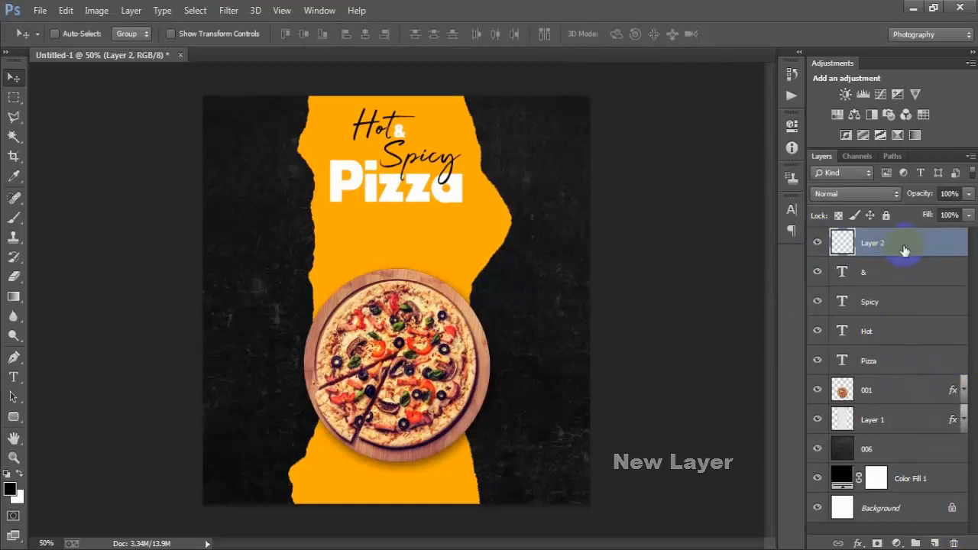
click(14, 419)
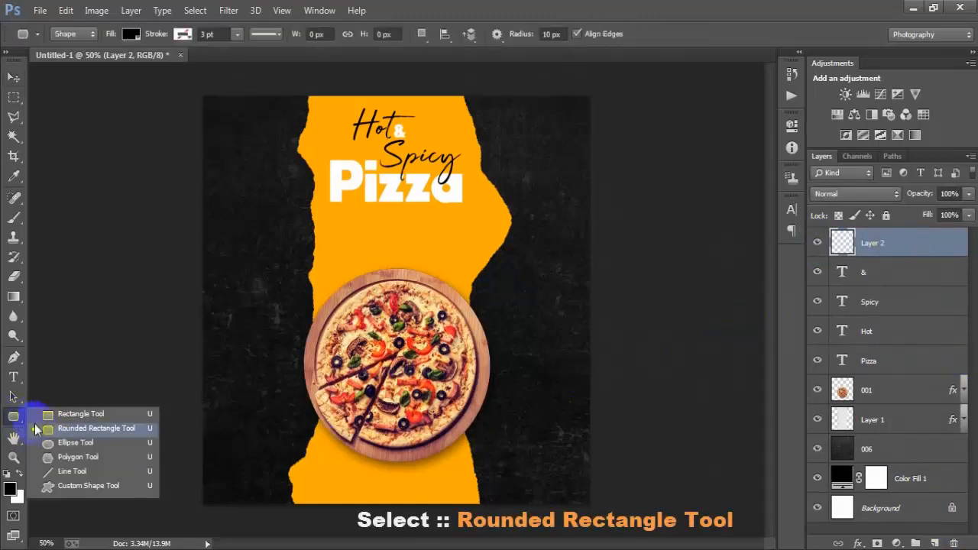
click(84, 428)
drag(341, 223, 472, 249)
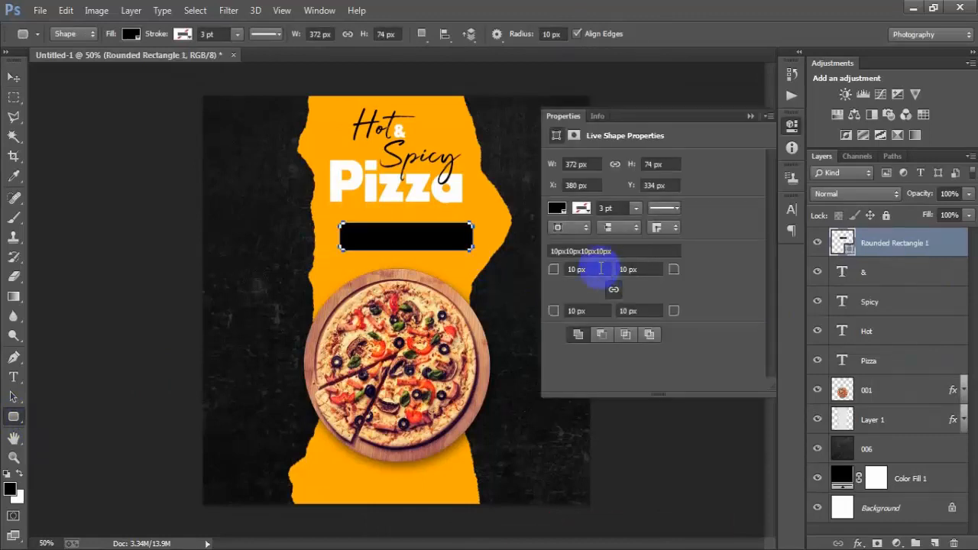
drag(556, 269, 649, 258)
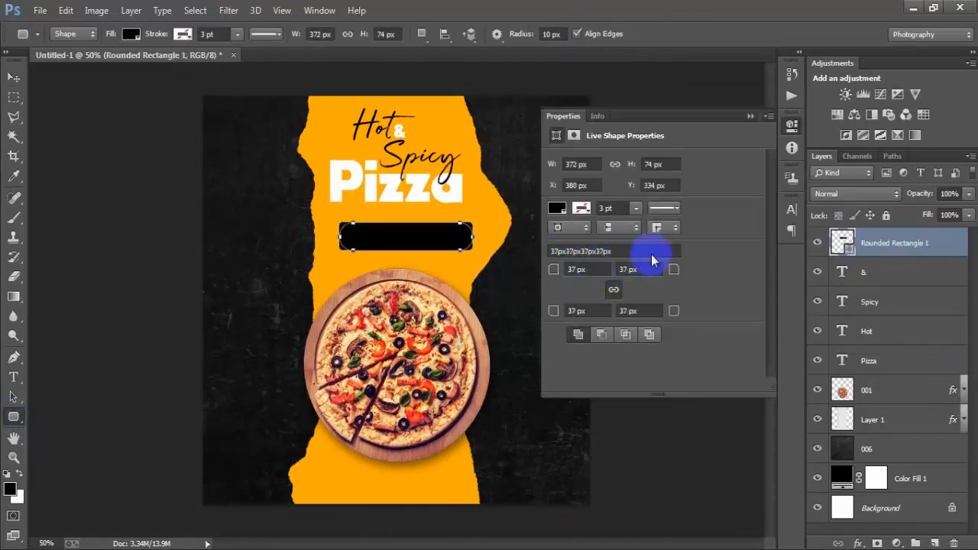
click(750, 116)
- Move the black rounded bar up and left beneath "Pizza" and rasterize its layer
click(13, 77)
drag(420, 237, 412, 228)
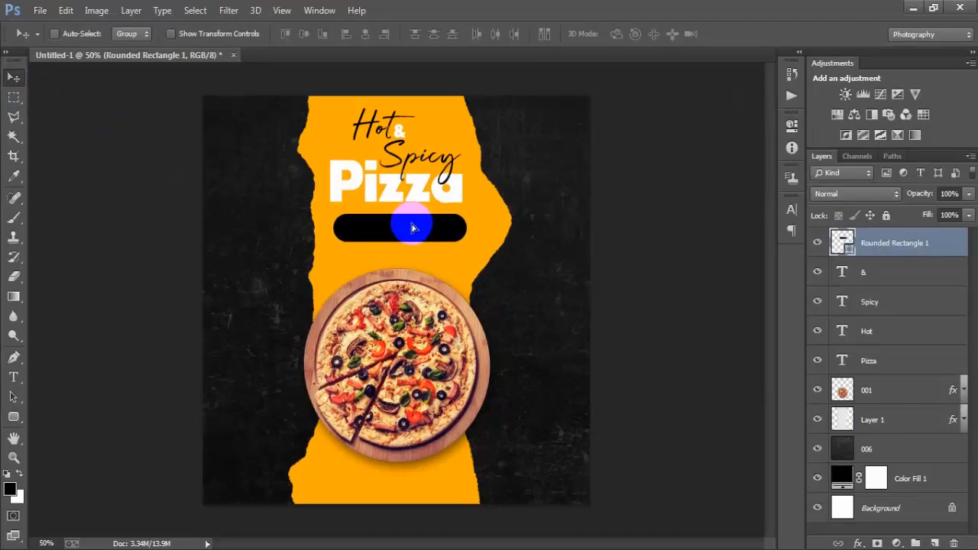
right_click(923, 252)
click(651, 204)
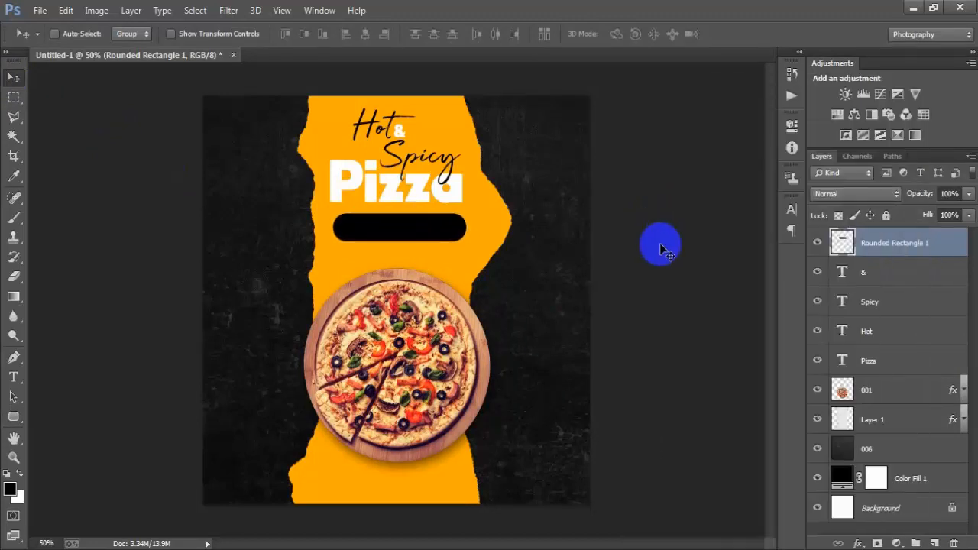
- Add the white text "THIS WEEKEND ONLY" on a new layer above the black bar
click(935, 543)
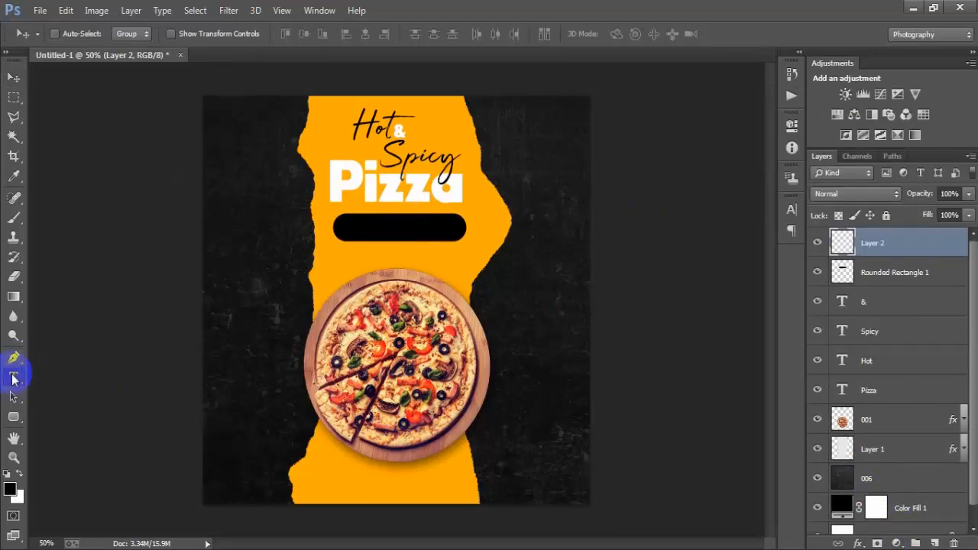
click(13, 377)
click(334, 268)
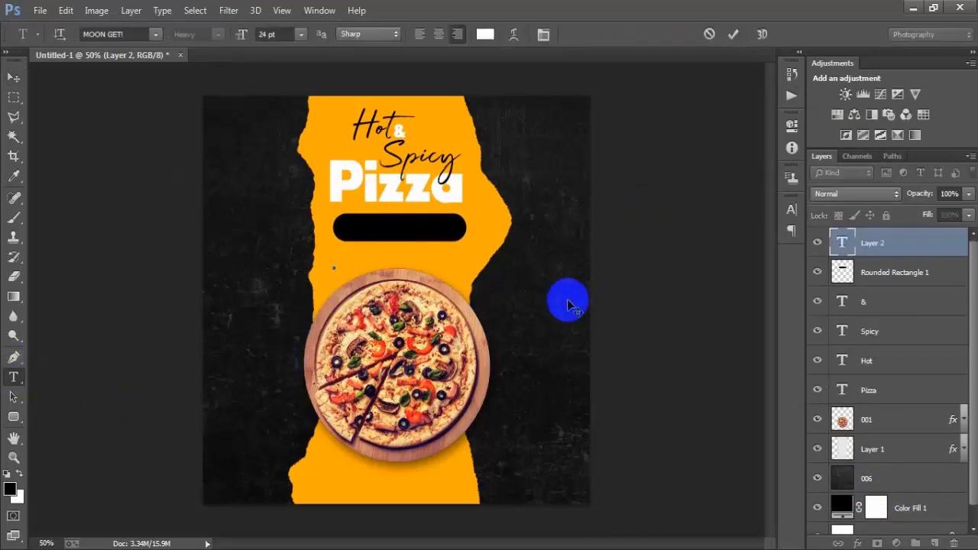
text(THIS WEEKEND ONLY)
click(13, 78)
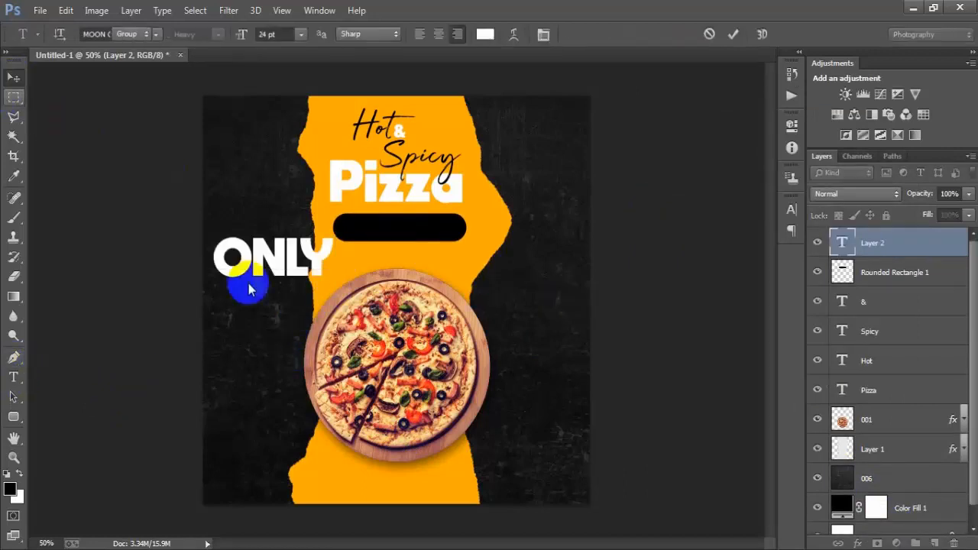
- Scale the "THIS WEEKEND ONLY" text to about 25.07% and position it inside the black bar
drag(342, 265, 480, 235)
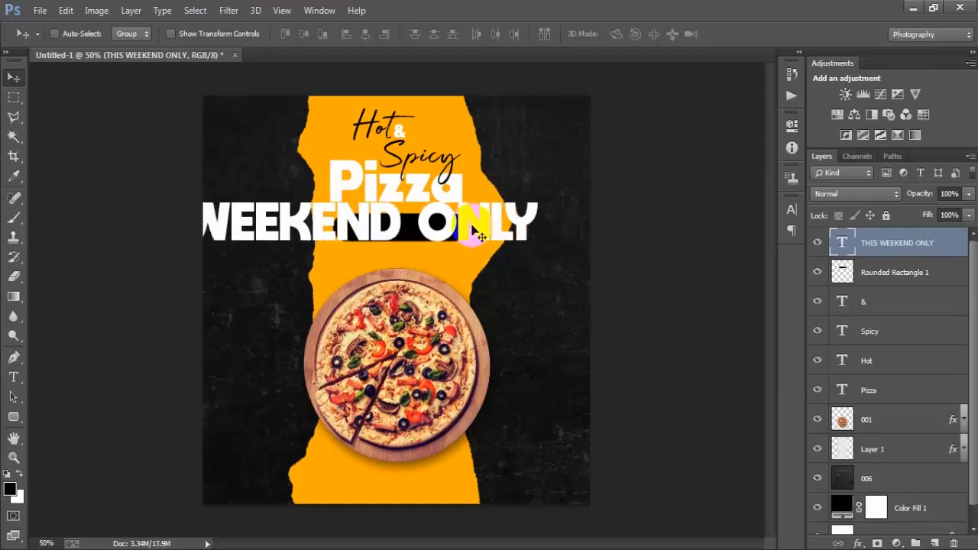
key(ctrl+t)
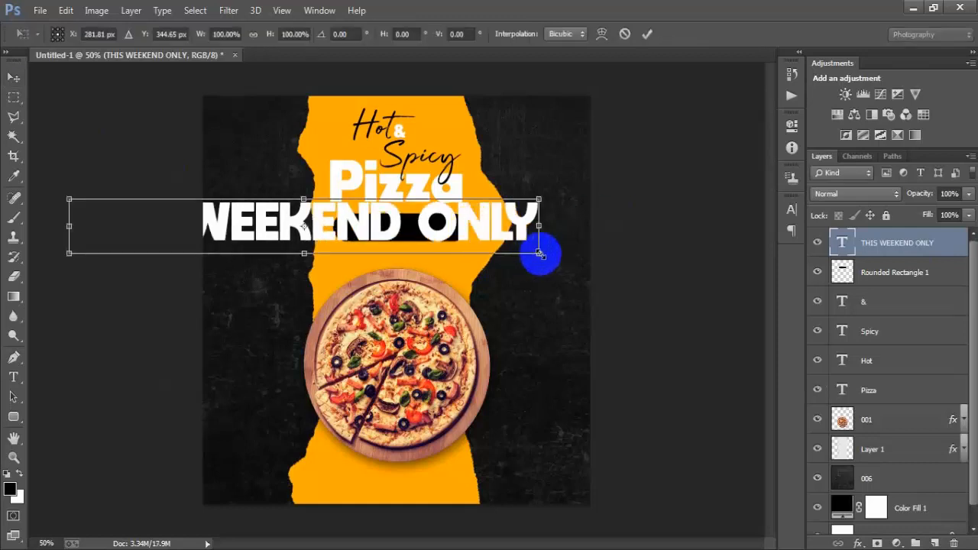
drag(540, 253, 448, 238)
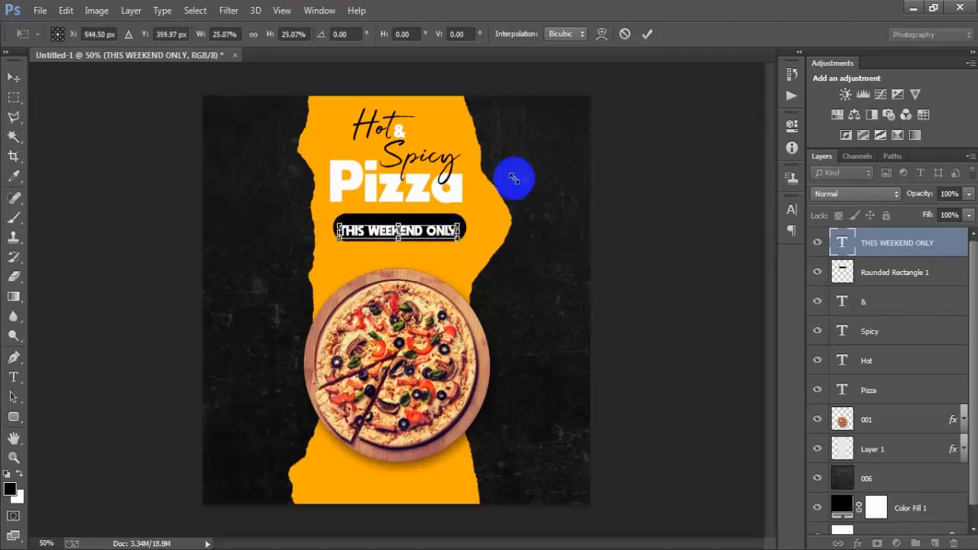
click(646, 34)
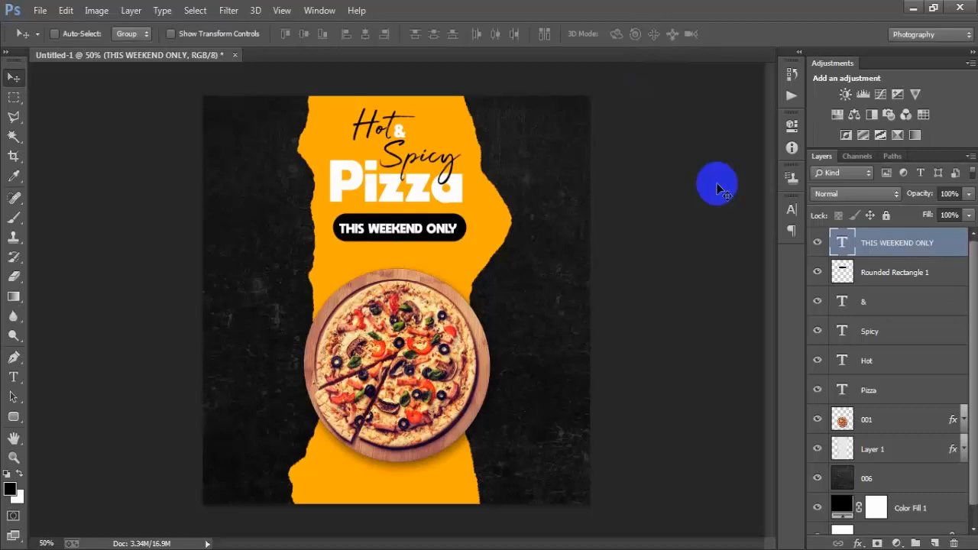
- Center-align the "THIS WEEKEND ONLY" text with the black bar and merge the two layers into one
shift+click(887, 284)
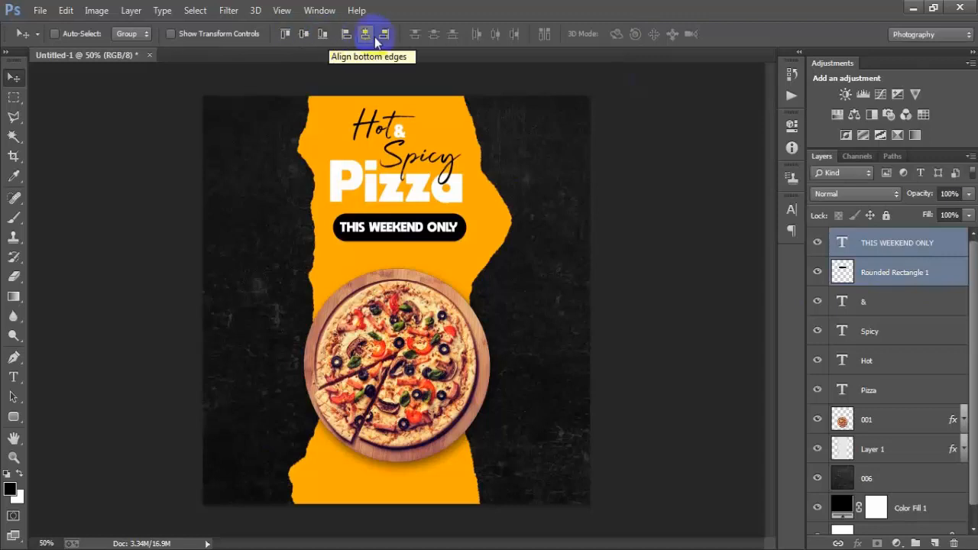
click(365, 42)
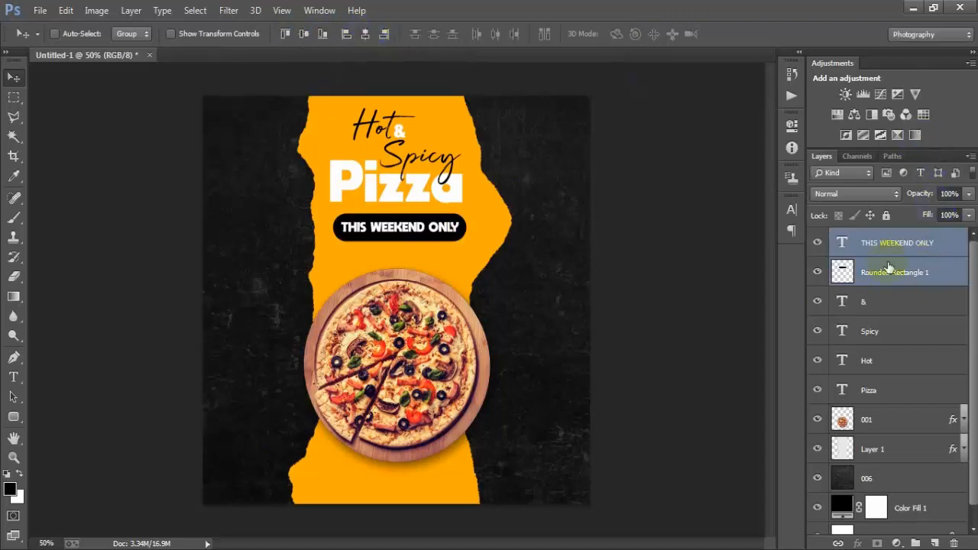
click(818, 272)
click(818, 272)
click(818, 242)
click(818, 242)
key(ctrl+e)
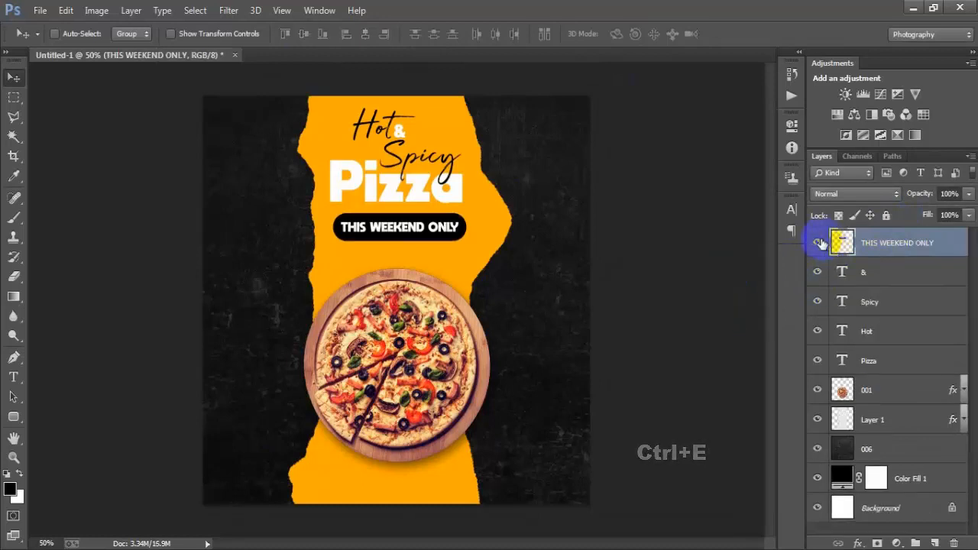
click(818, 242)
click(818, 242)
- Warp the merged "THIS WEEKEND ONLY" banner with the Arc style at about 14.2% bend
key(ctrl+t)
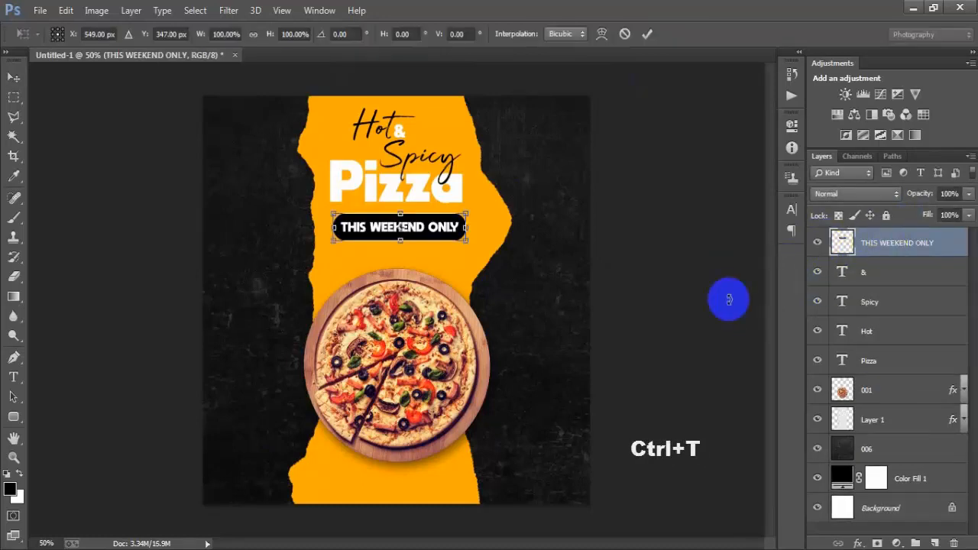
right_click(421, 222)
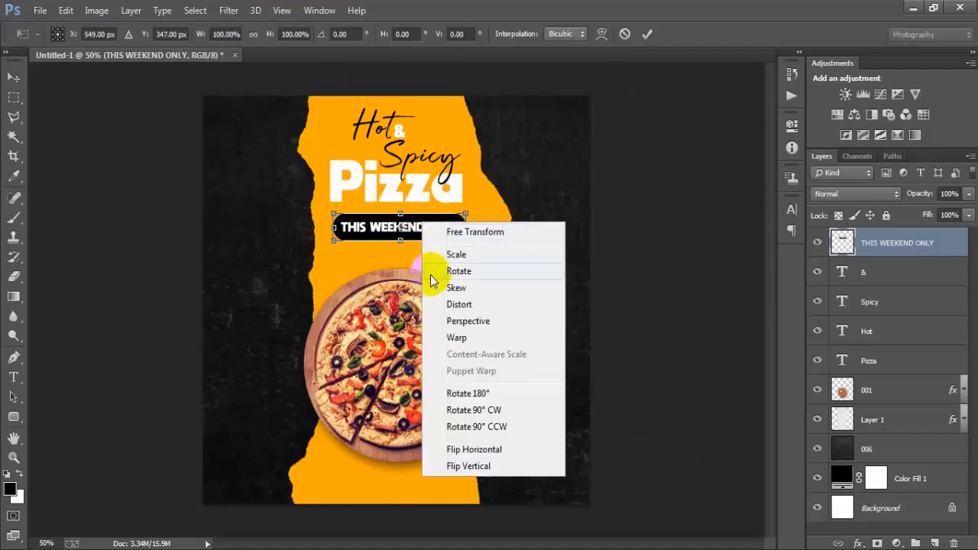
click(493, 341)
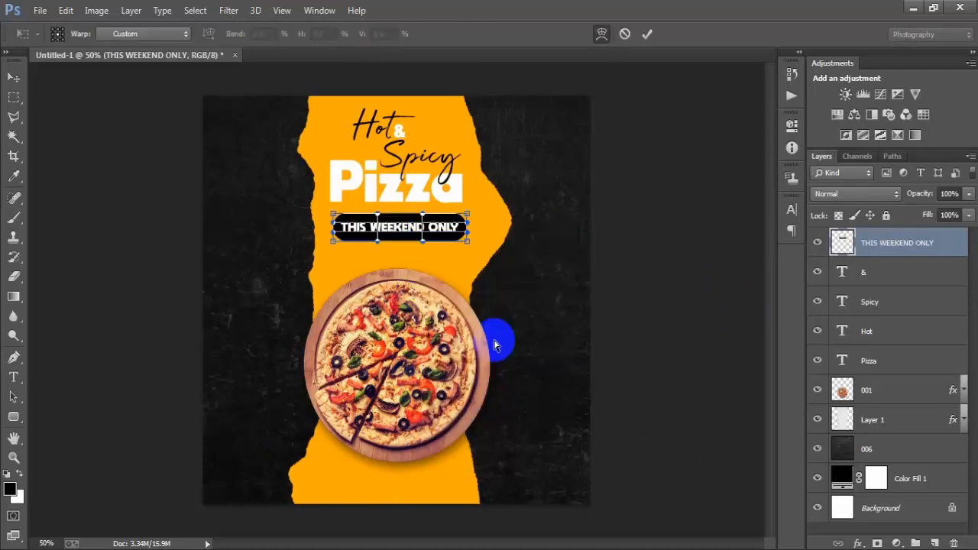
click(167, 37)
click(119, 83)
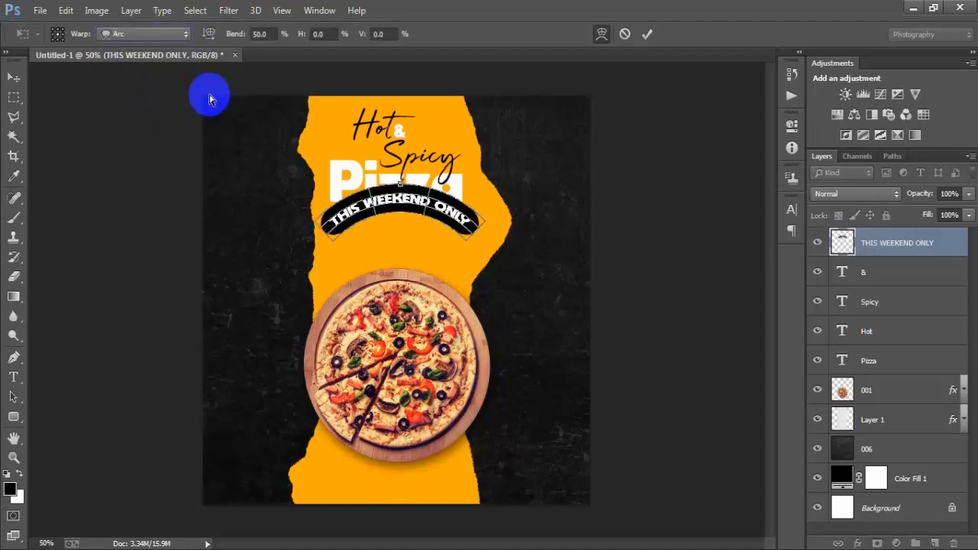
drag(237, 38, 118, 38)
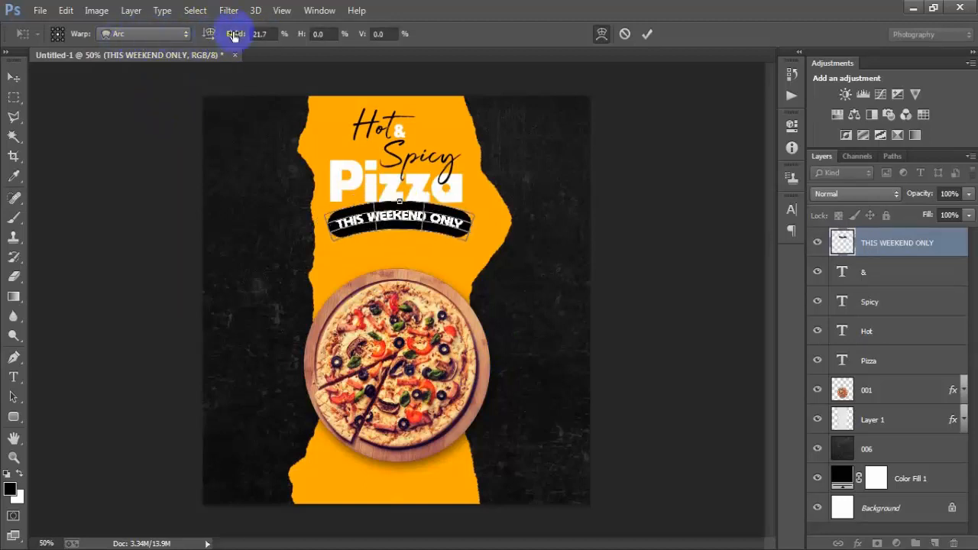
drag(235, 35, 183, 36)
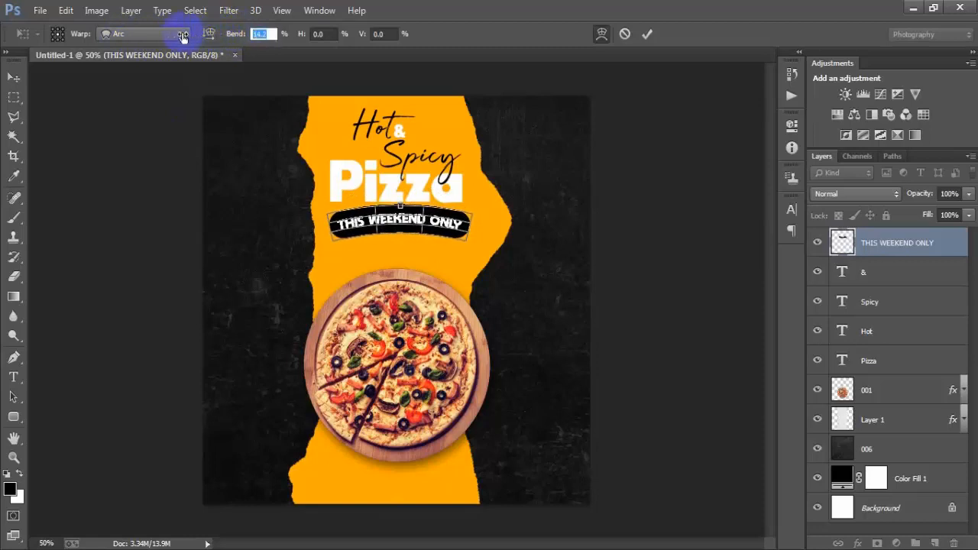
click(648, 33)
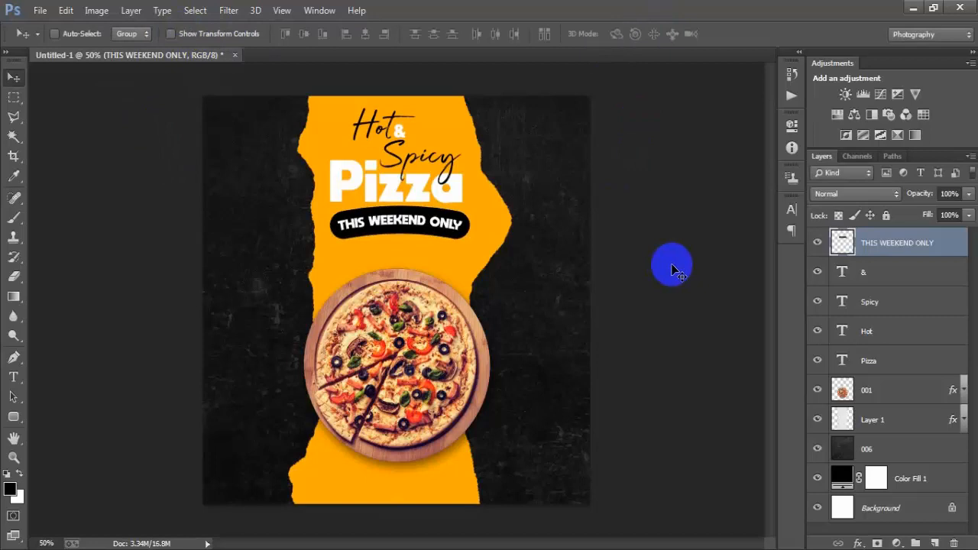
- Scale the arced banner to about 113.99% width and 114.44% height and nudge it down from "Pizza"
key(ctrl+t)
drag(471, 240, 483, 243)
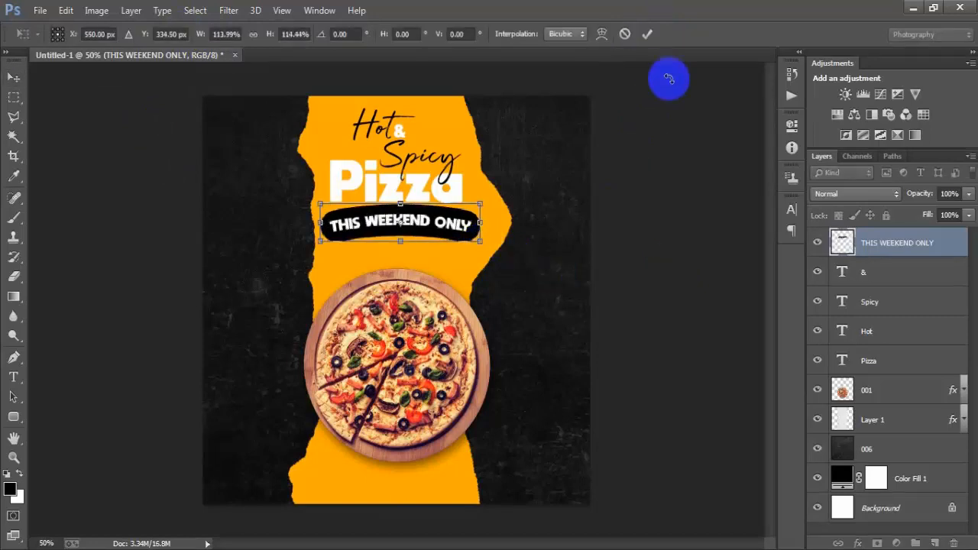
click(647, 34)
key(Down)
key(Down)
key(Down)
key(Down)
key(Down)
key(Down)
key(Down)
key(Down)
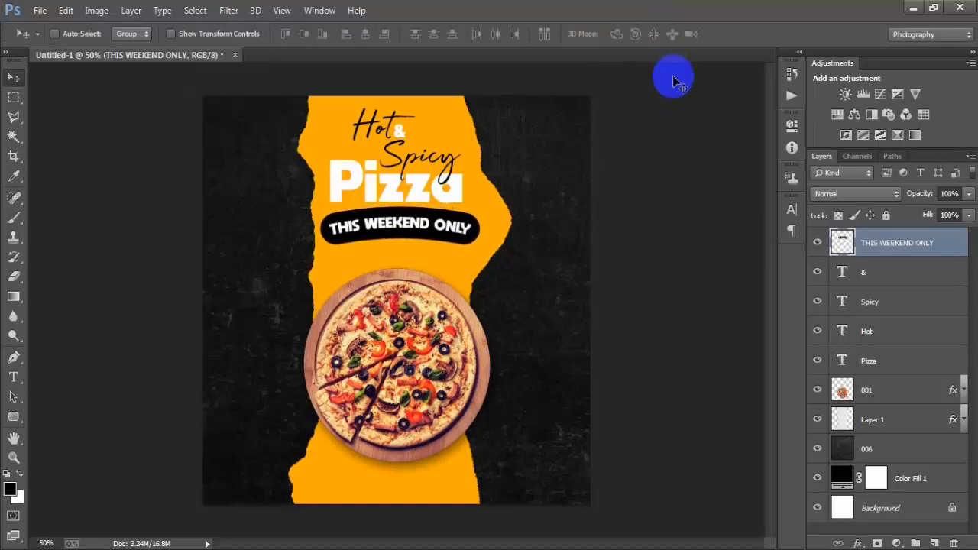
- Enlarge the pizza image on layer 001 to about 108.6% around its center
click(917, 390)
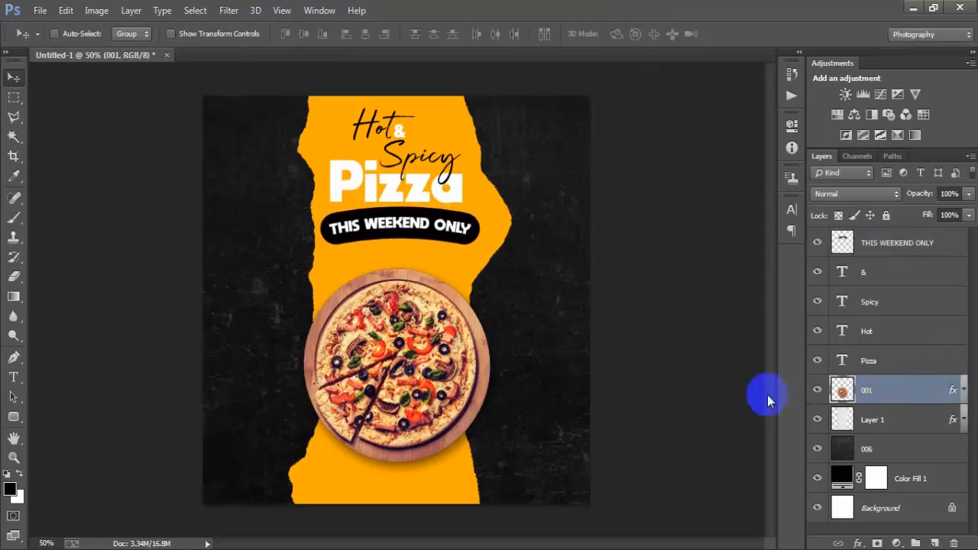
key(ctrl+t)
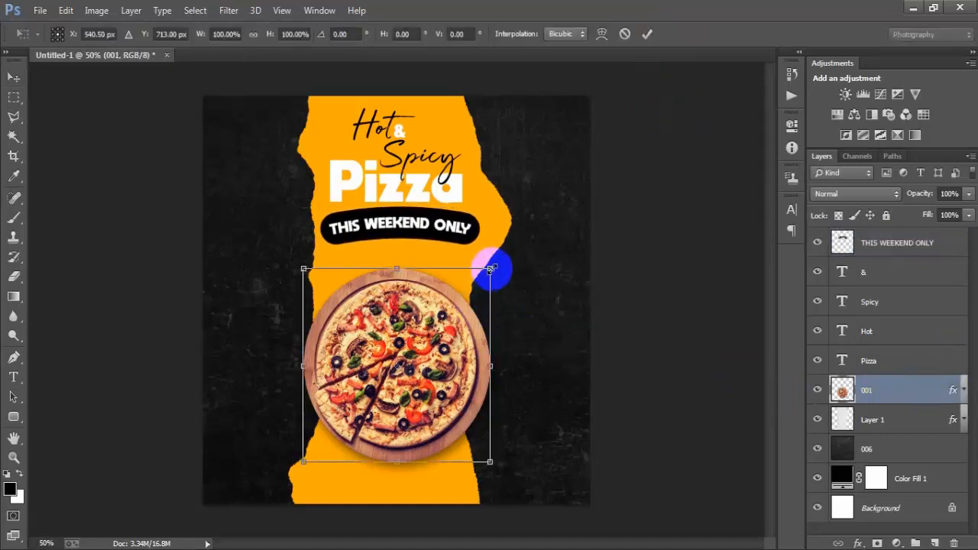
drag(490, 269, 503, 258)
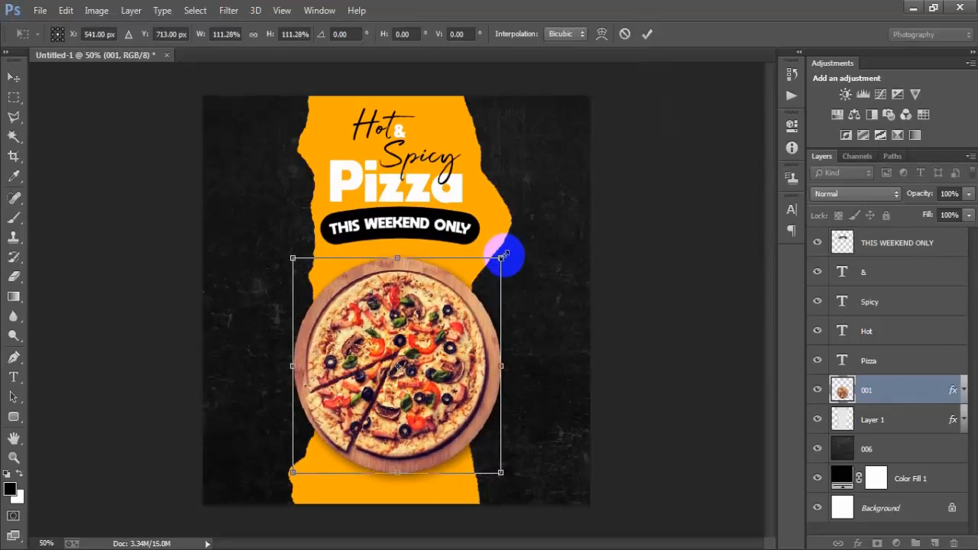
drag(503, 258, 506, 256)
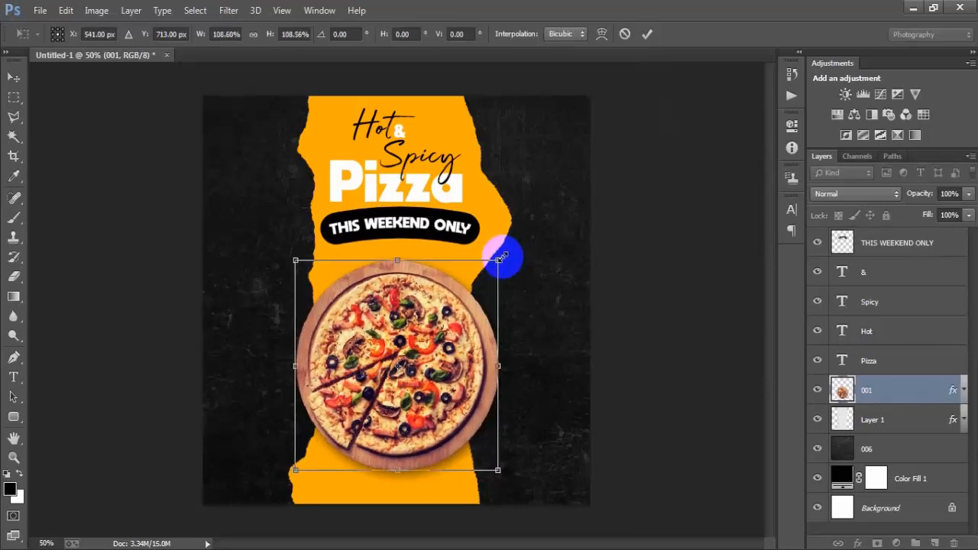
click(647, 34)
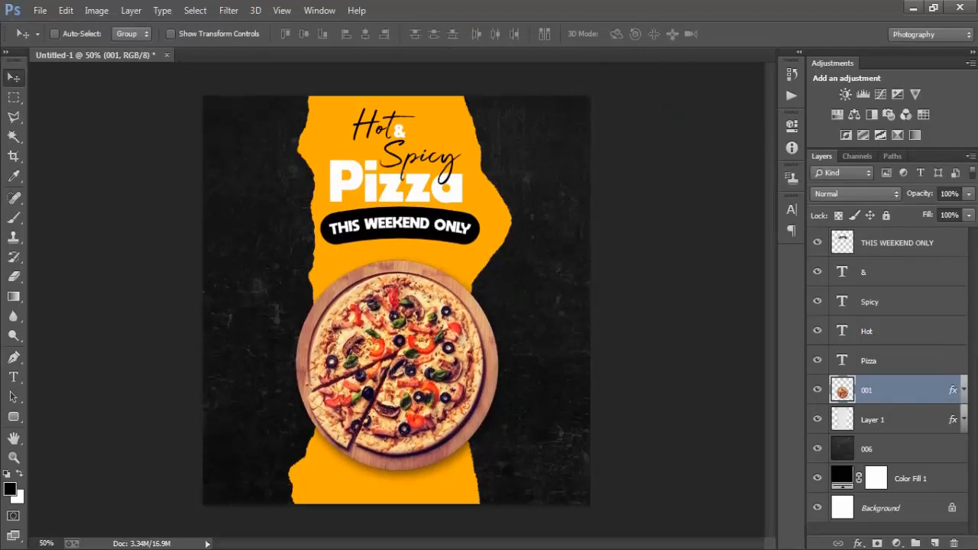
- Select the pizza layer 001, then open the basil leaf image 003 and dock it beside the pizza design
click(940, 249)
shift+click(873, 362)
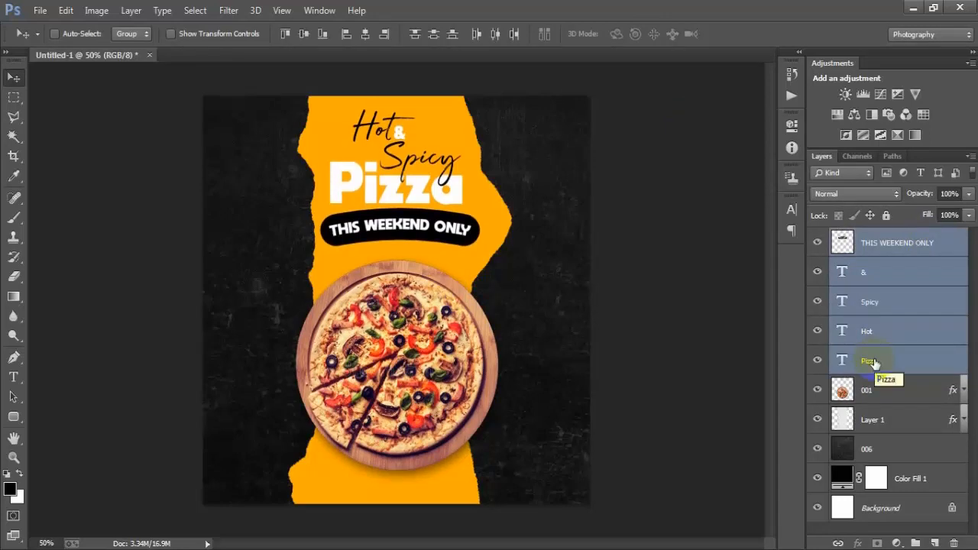
click(876, 392)
click(40, 10)
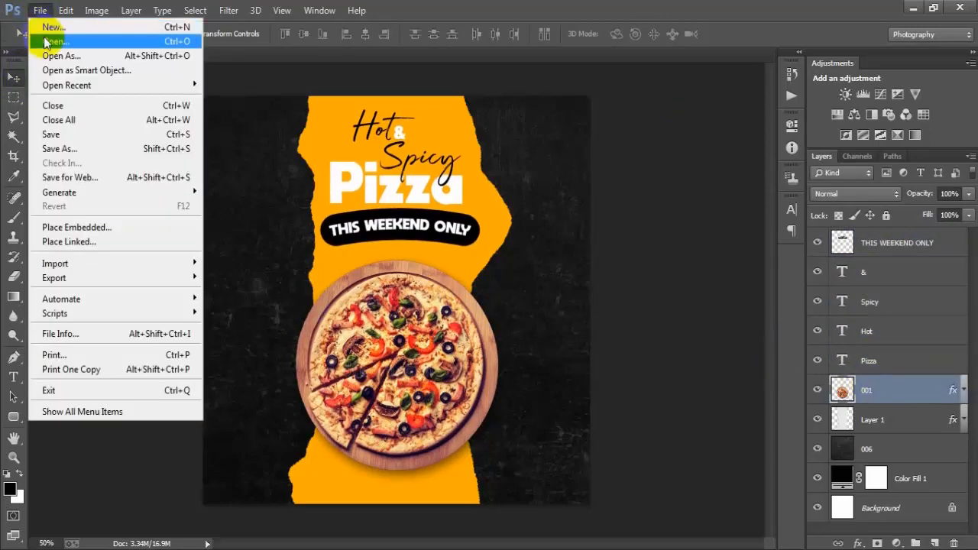
click(34, 37)
click(565, 122)
click(666, 424)
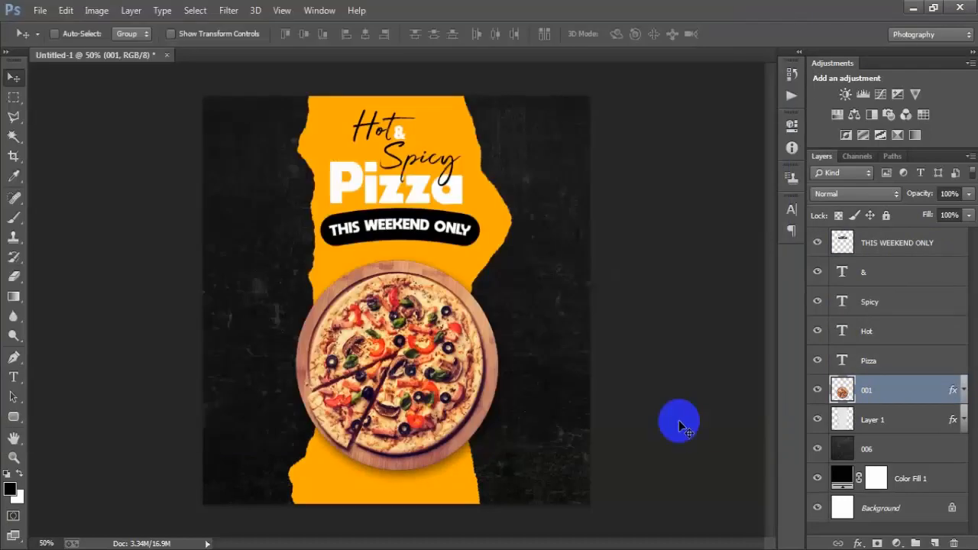
drag(192, 70, 428, 55)
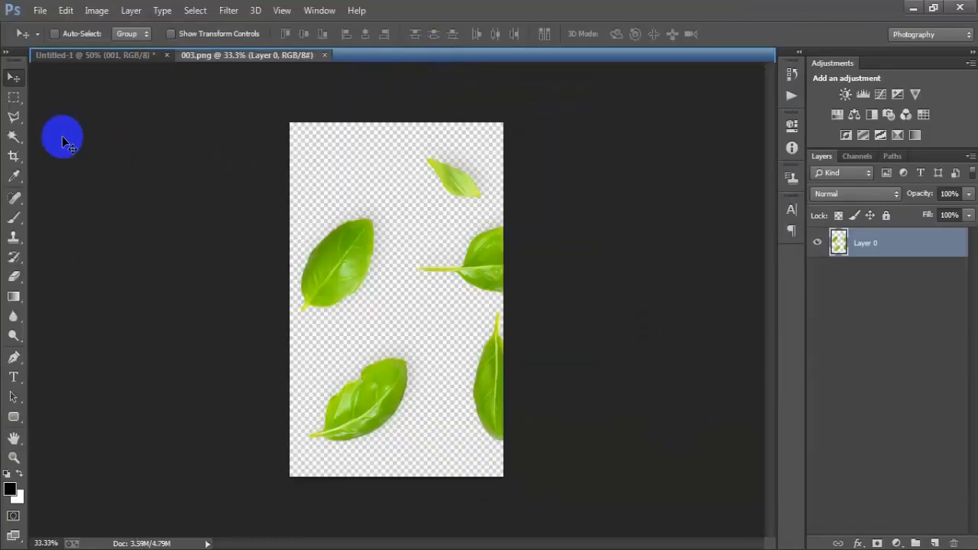
- Outline the whole upper-left basil leaf in 003.png with the Polygonal Lasso
click(14, 119)
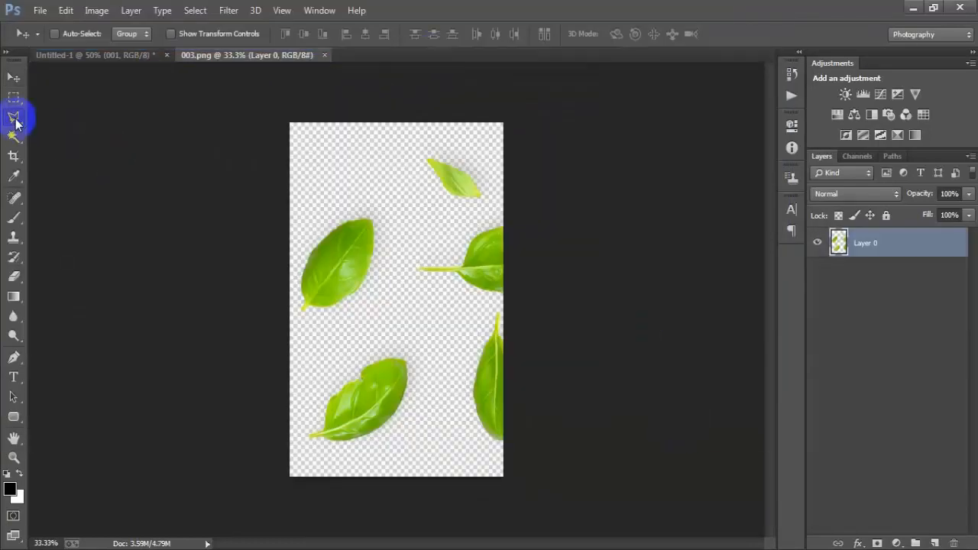
click(315, 348)
click(371, 313)
click(401, 231)
click(404, 185)
click(333, 158)
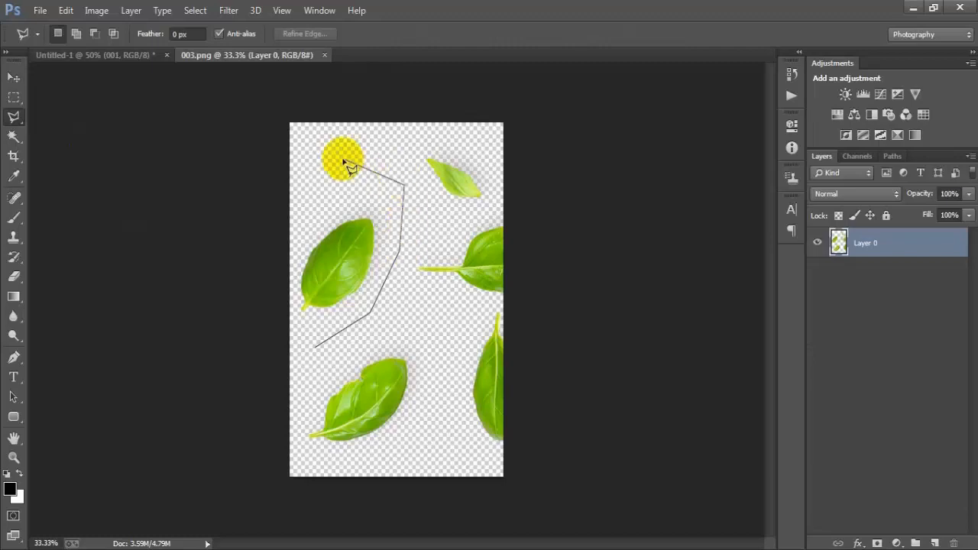
click(271, 192)
click(255, 256)
click(314, 347)
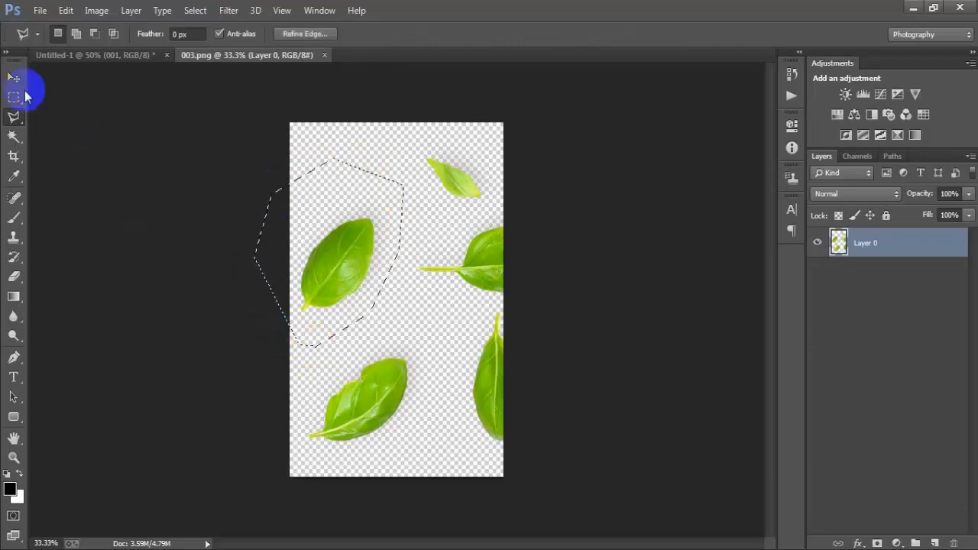
- Copy the selected leaf into the pizza design and place its layer directly below layer 001
click(15, 78)
drag(327, 252, 197, 145)
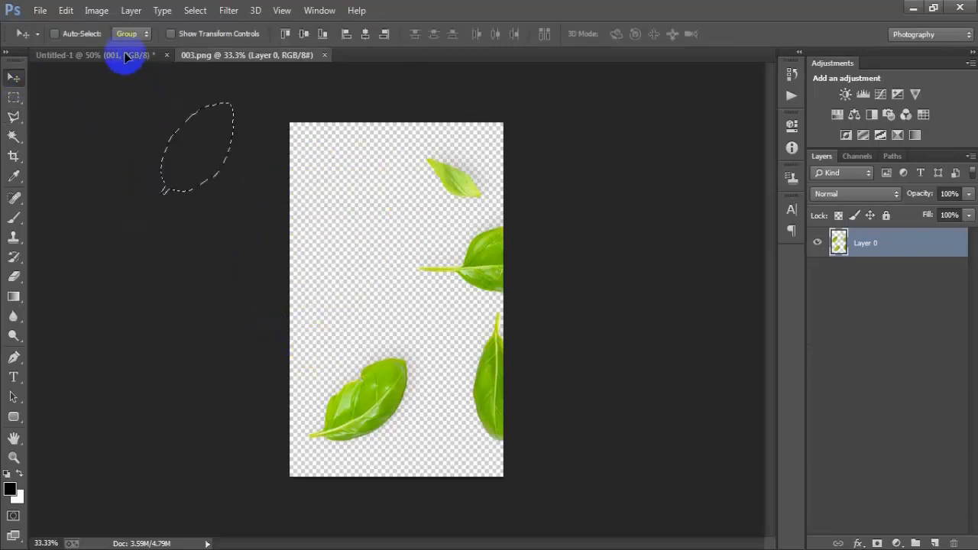
drag(126, 57, 420, 309)
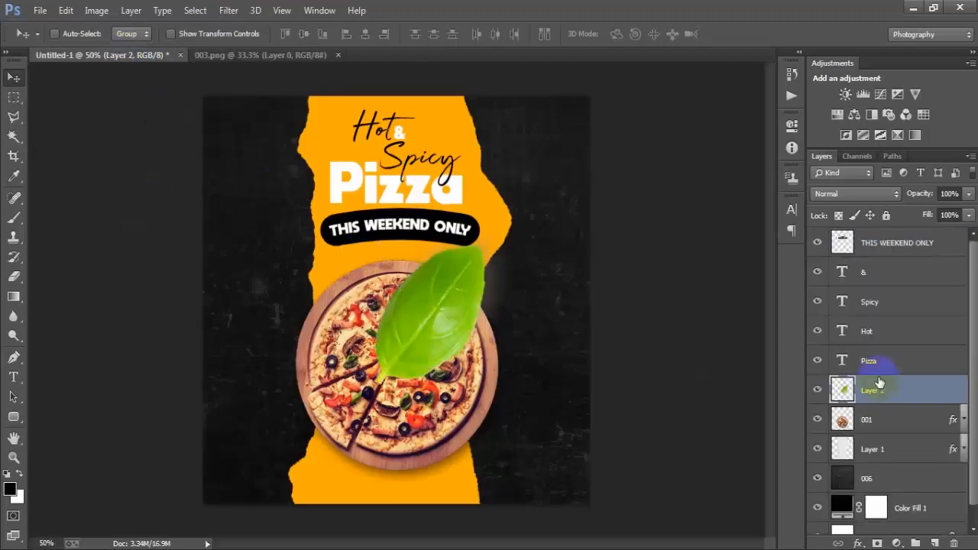
drag(919, 412, 922, 440)
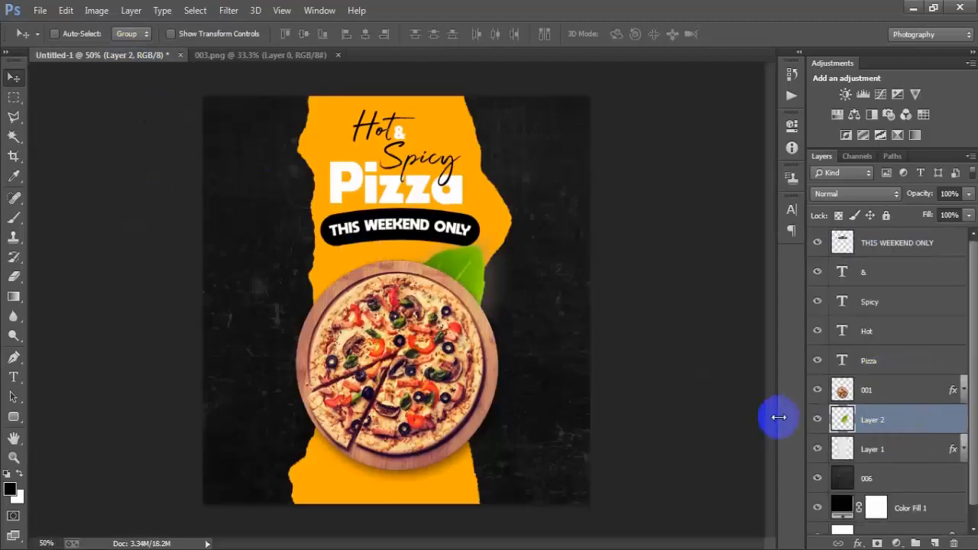
- Scale the leaf to about 20% and tuck it behind the pizza board's upper-right edge
key(ctrl+t)
drag(515, 215, 462, 287)
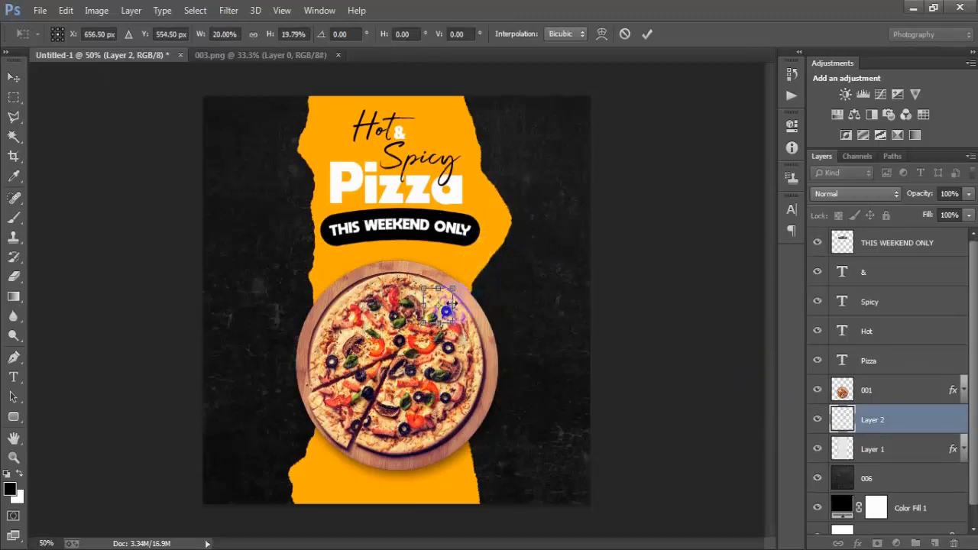
drag(438, 324, 441, 305)
key(Return)
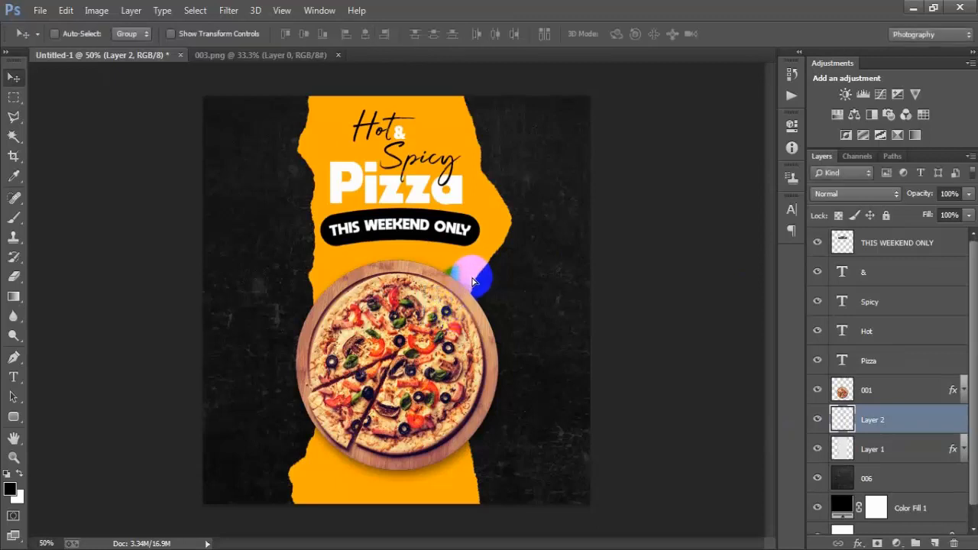
drag(472, 278, 474, 279)
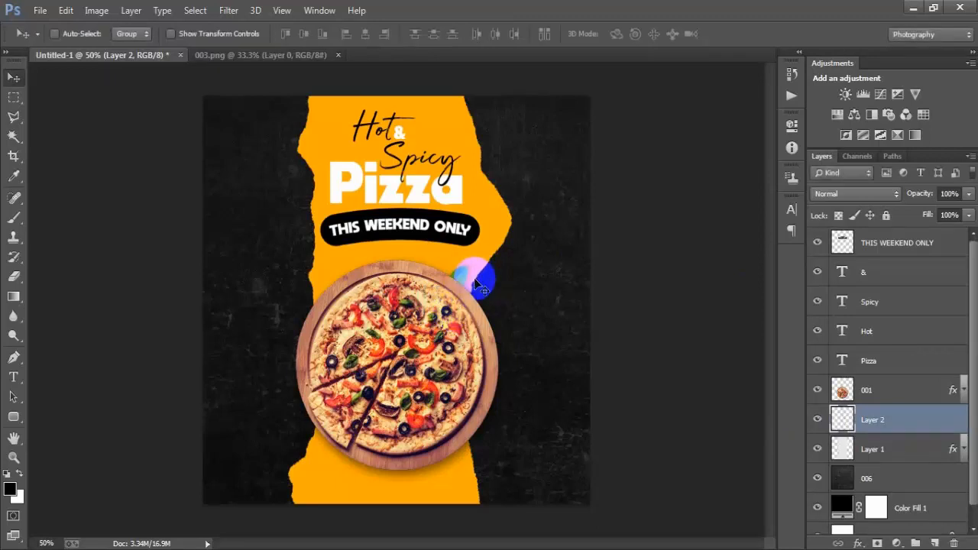
- Outline the lower-left basil leaf in 003.png with the Polygonal Lasso
click(268, 56)
click(13, 116)
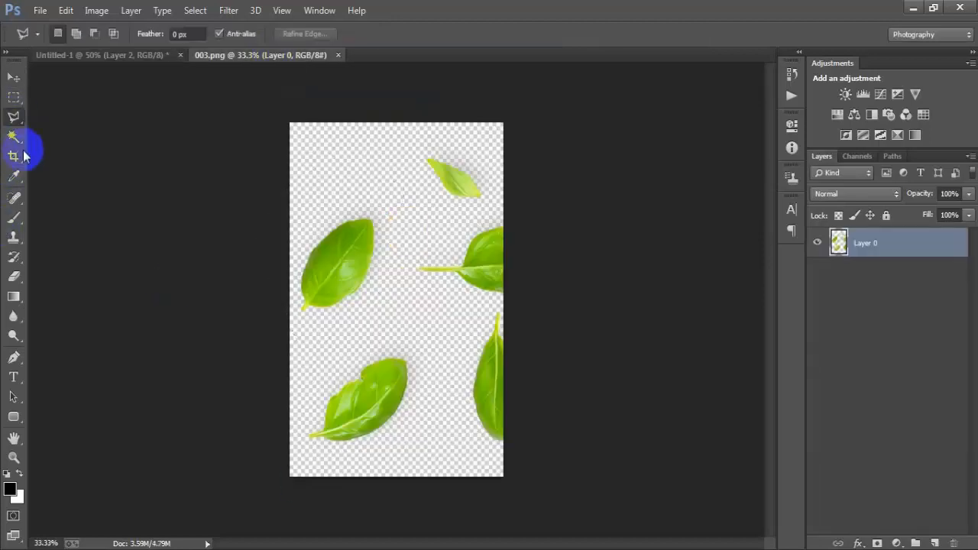
click(296, 392)
click(392, 331)
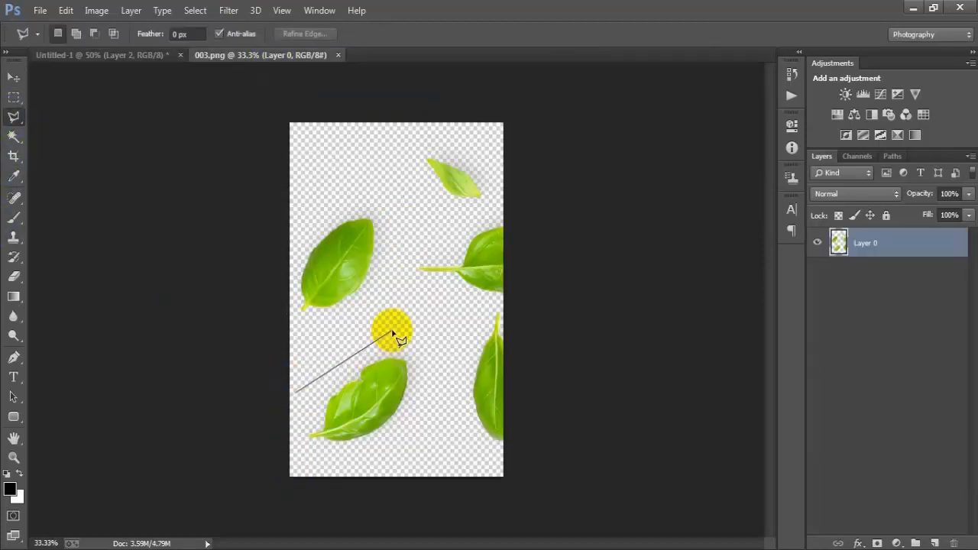
click(439, 337)
click(445, 419)
click(420, 500)
click(290, 518)
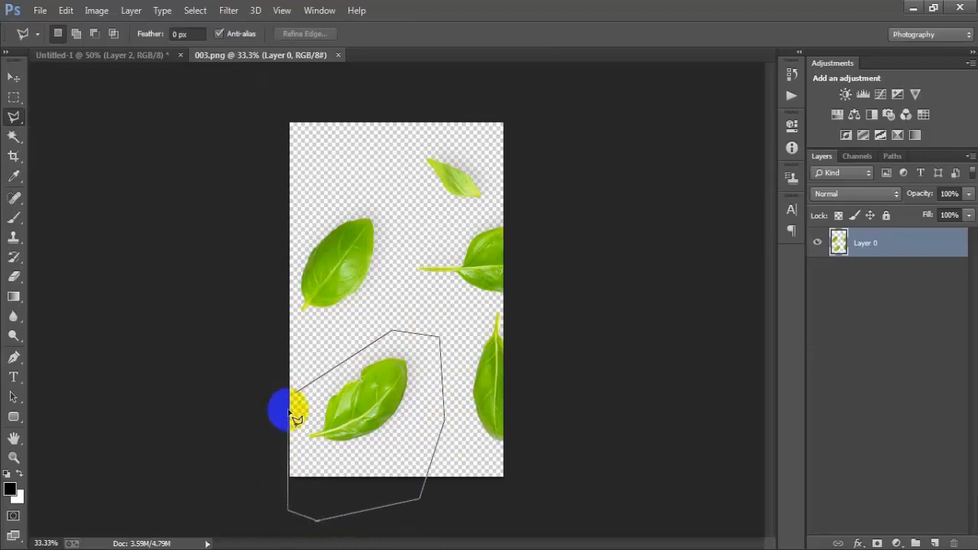
click(296, 392)
- Copy the second leaf into the pizza design, scale it to about 18.8% and tuck it behind the pizza's lower-left edge
click(13, 78)
drag(356, 394, 356, 505)
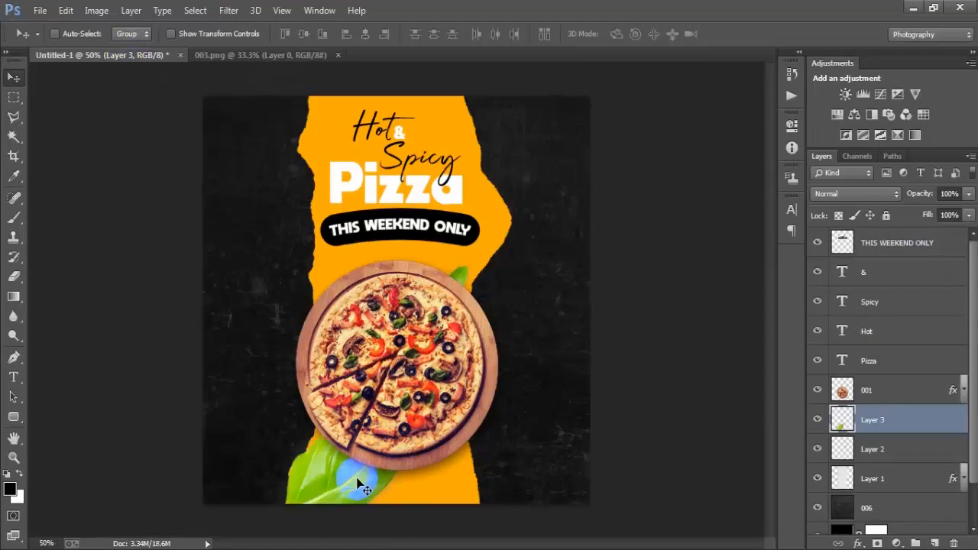
key(ctrl+t)
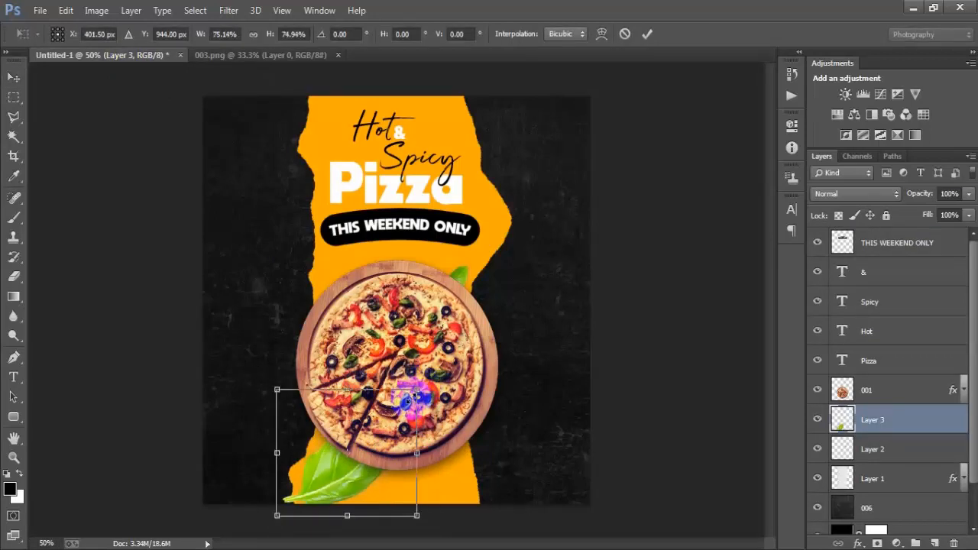
drag(407, 398, 348, 427)
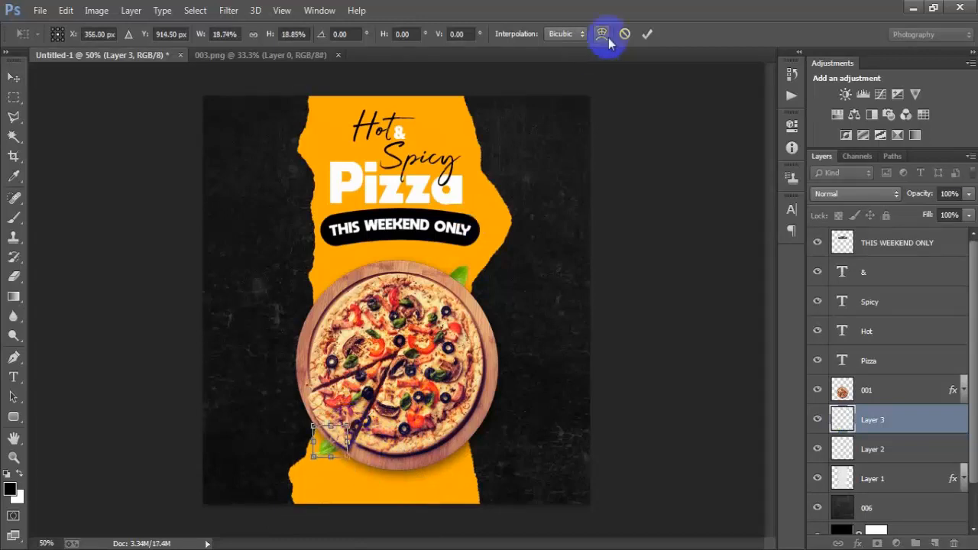
click(648, 34)
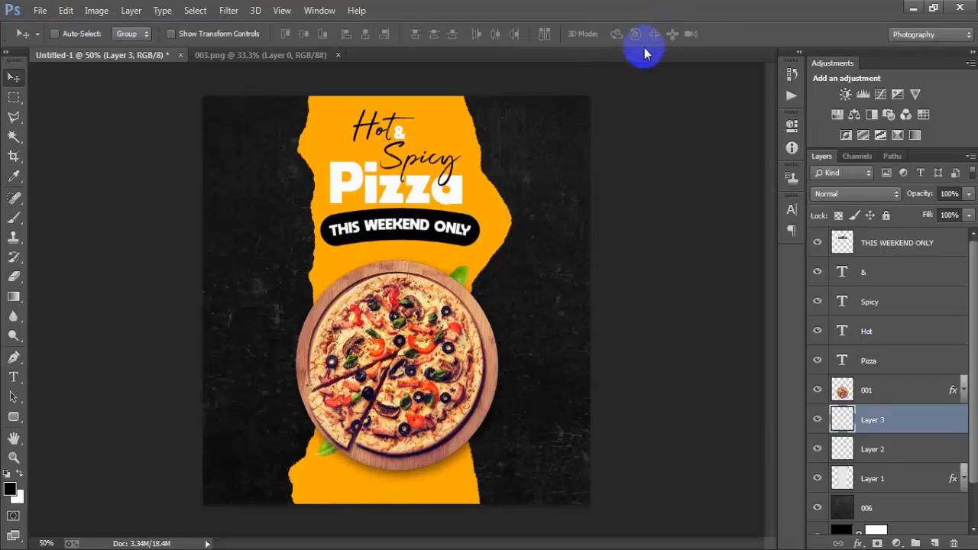
- Close 003.png, then open the ingredients image 009 and dock it beside the pizza design
click(338, 55)
click(40, 10)
click(46, 40)
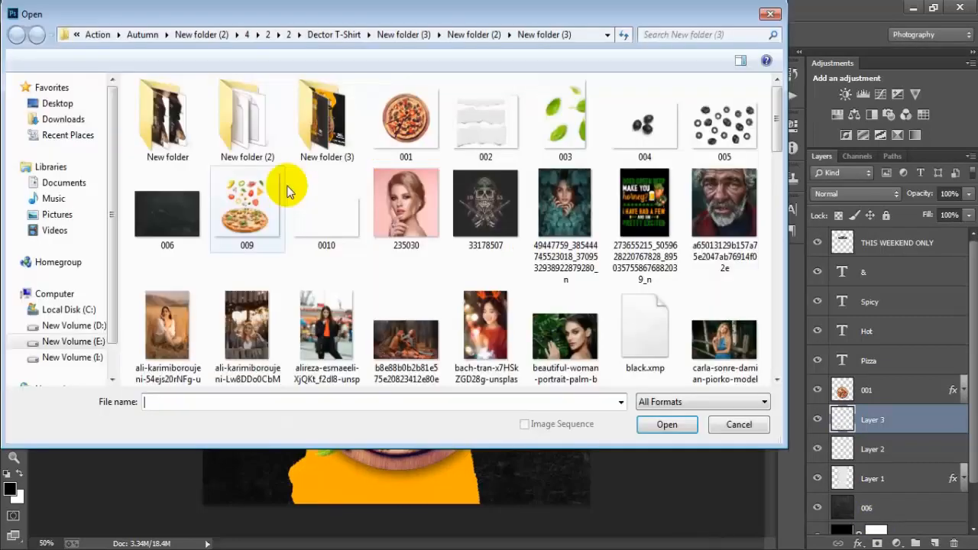
click(245, 206)
click(666, 425)
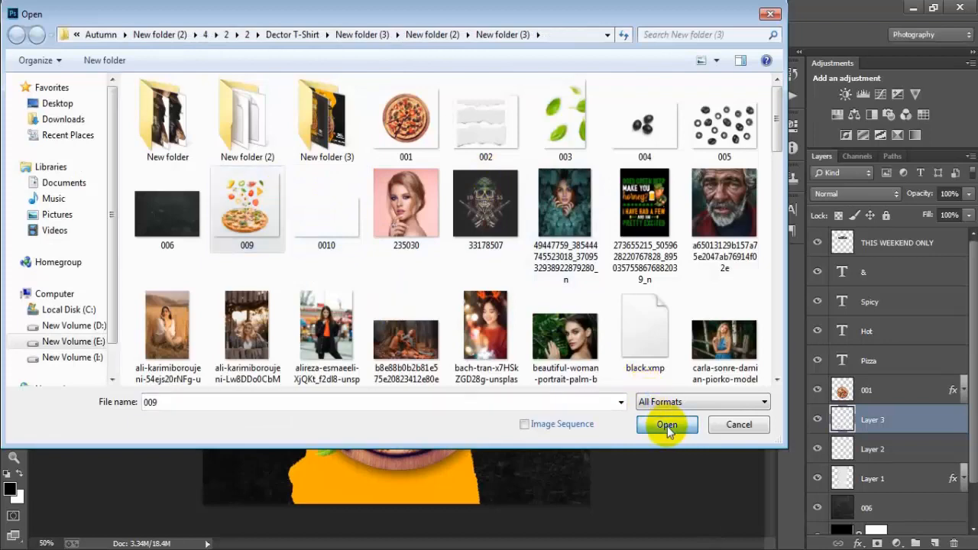
drag(324, 73, 455, 56)
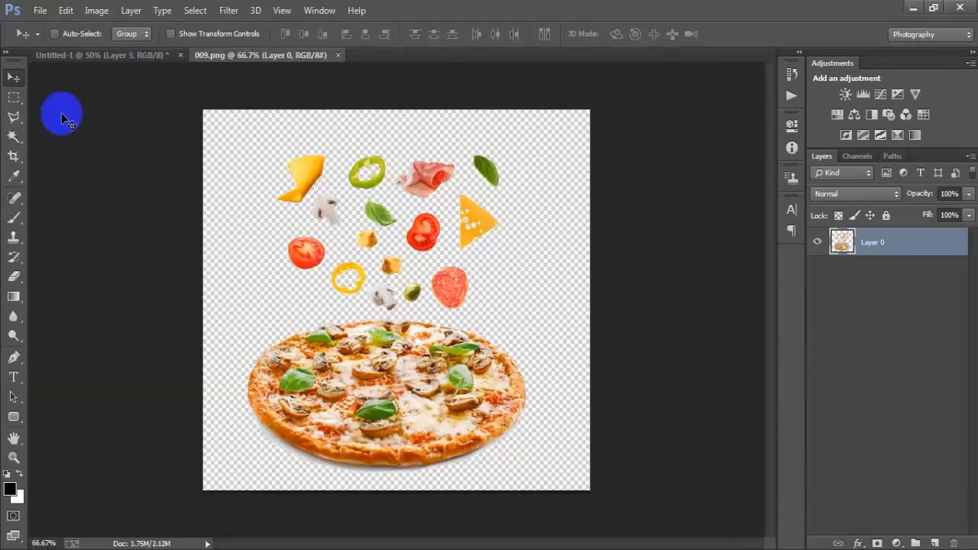
- Lasso the tomato slice beside the cheese triangle in 009.png and place a copy behind the pizza's lower-right edge in the design
click(14, 116)
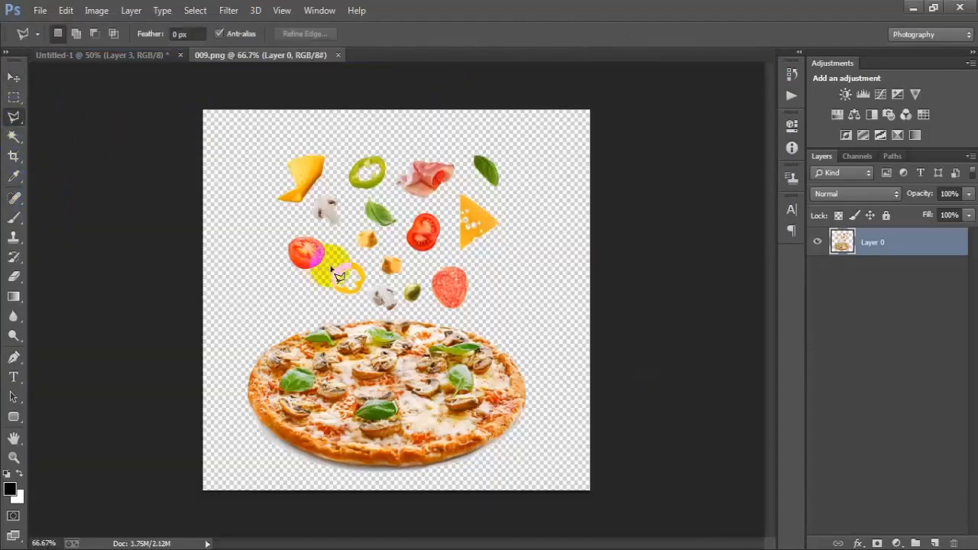
click(306, 257)
click(396, 244)
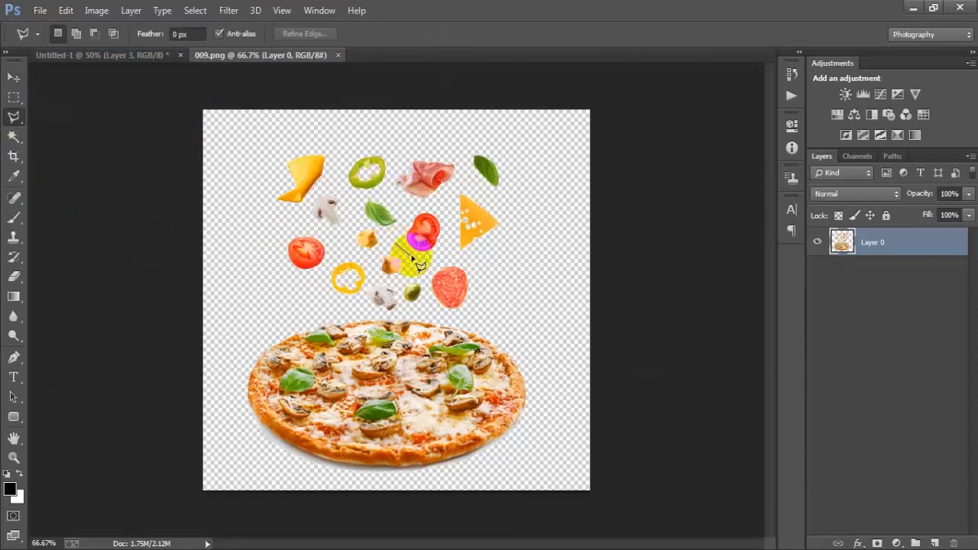
click(414, 257)
click(433, 255)
click(448, 244)
click(448, 217)
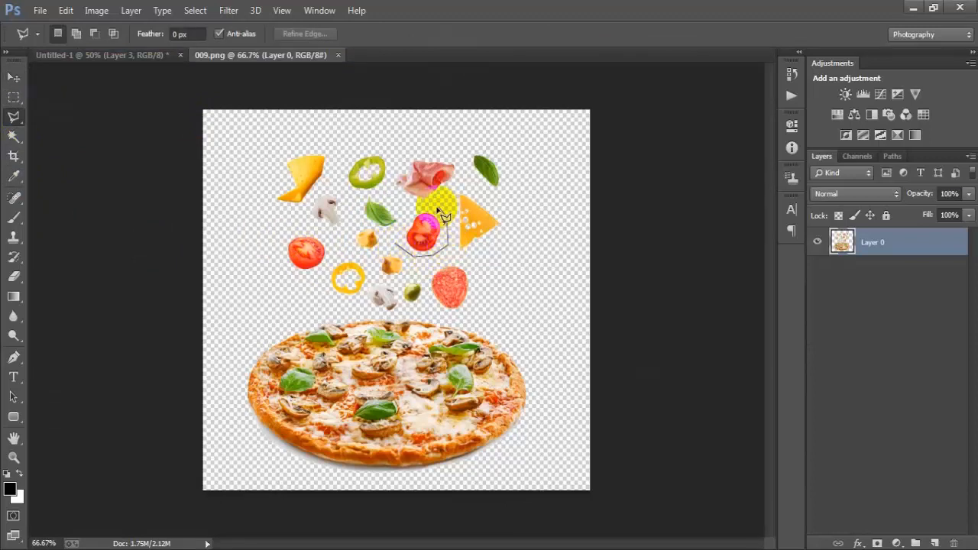
click(420, 206)
click(396, 243)
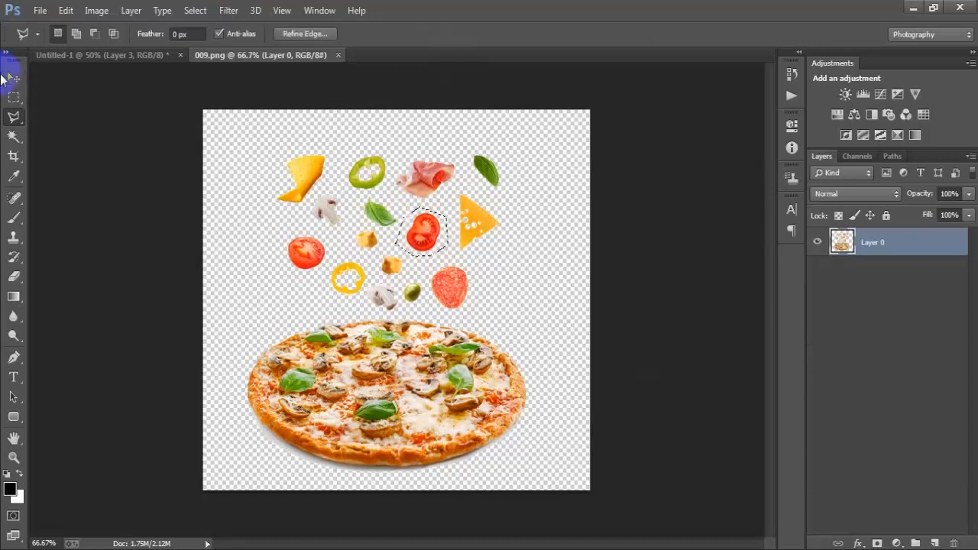
click(13, 77)
drag(420, 231, 473, 474)
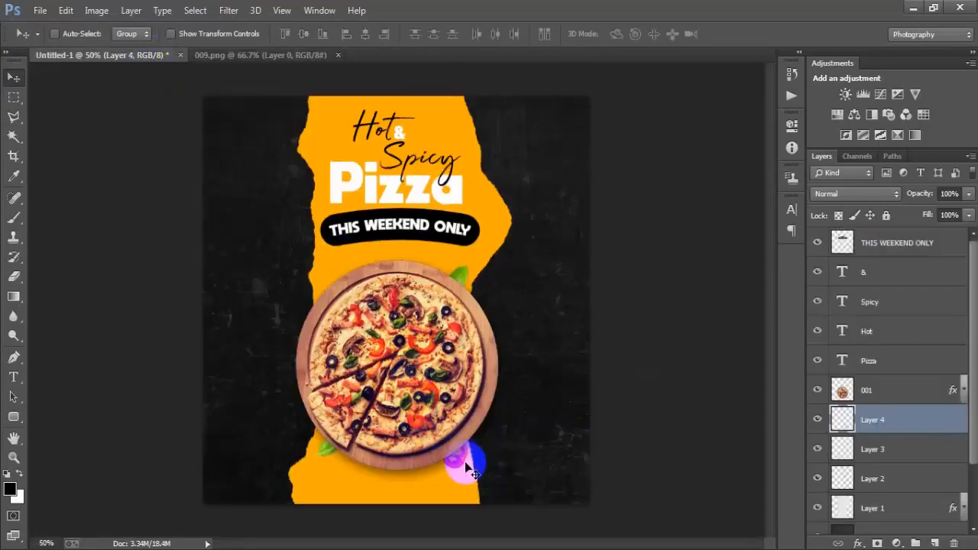
- Add a Multiply drop shadow to the tomato slice with 42% opacity, 8 px distance and 7 px size
double_click(938, 423)
click(462, 362)
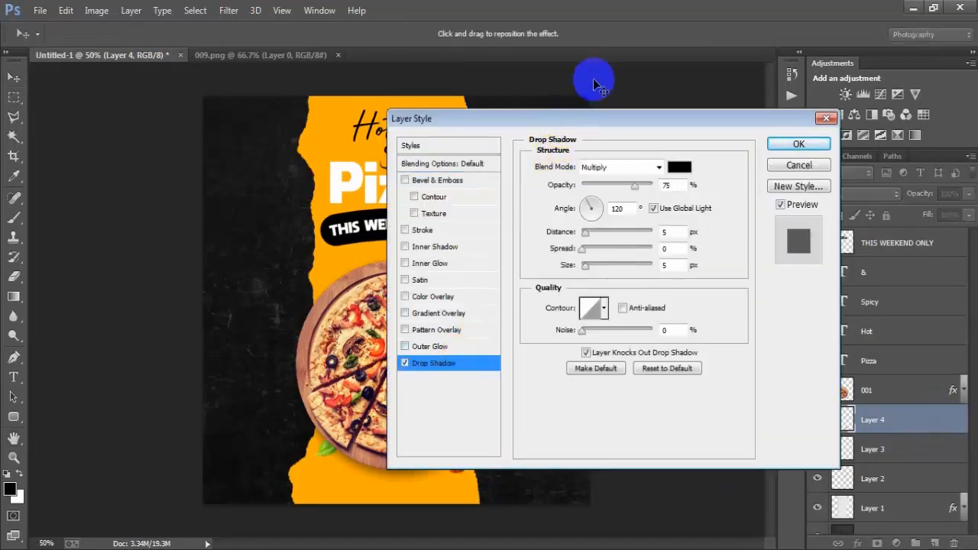
drag(579, 119, 629, 46)
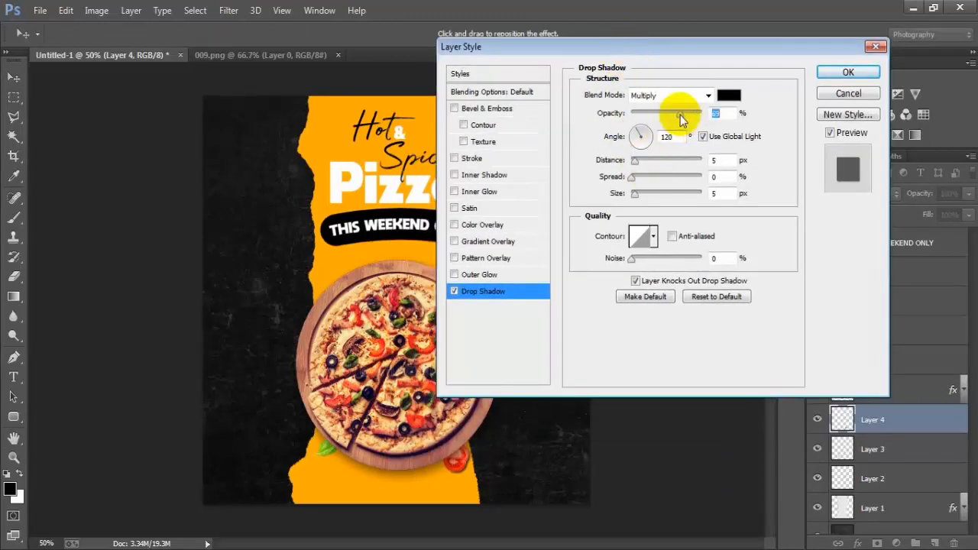
drag(679, 115, 676, 115)
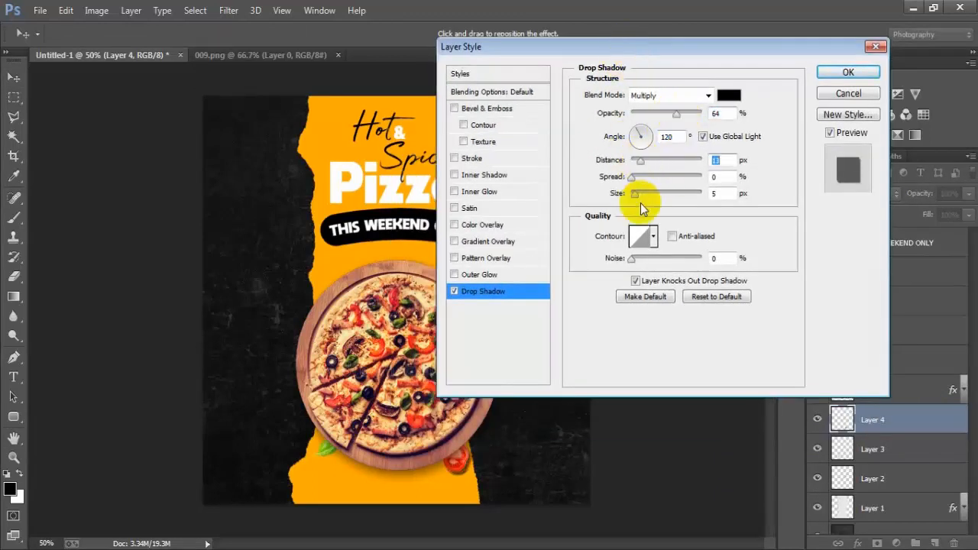
drag(677, 113, 665, 115)
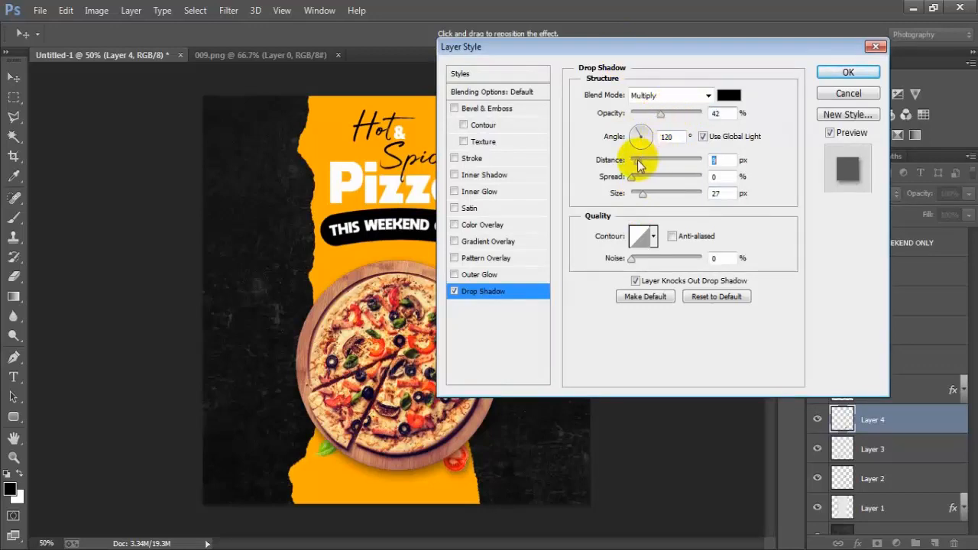
drag(638, 165, 637, 192)
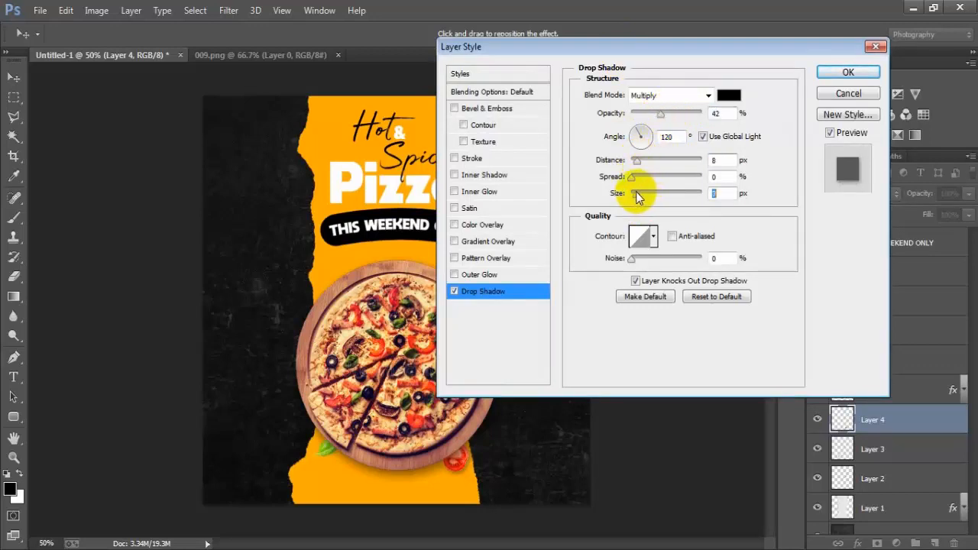
click(831, 72)
click(964, 420)
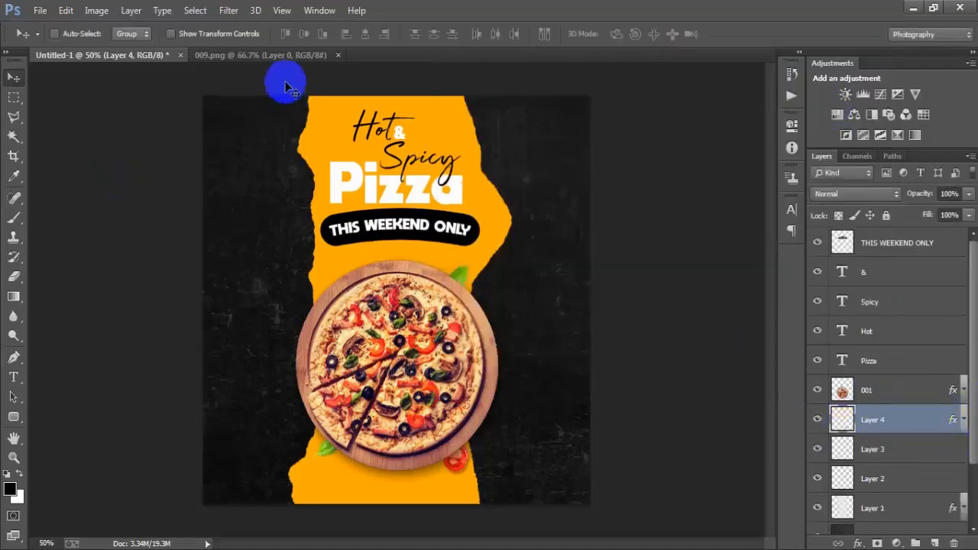
- Duplicate the green pepper ring beside the pizza's upper-right edge
key(ctrl+j)
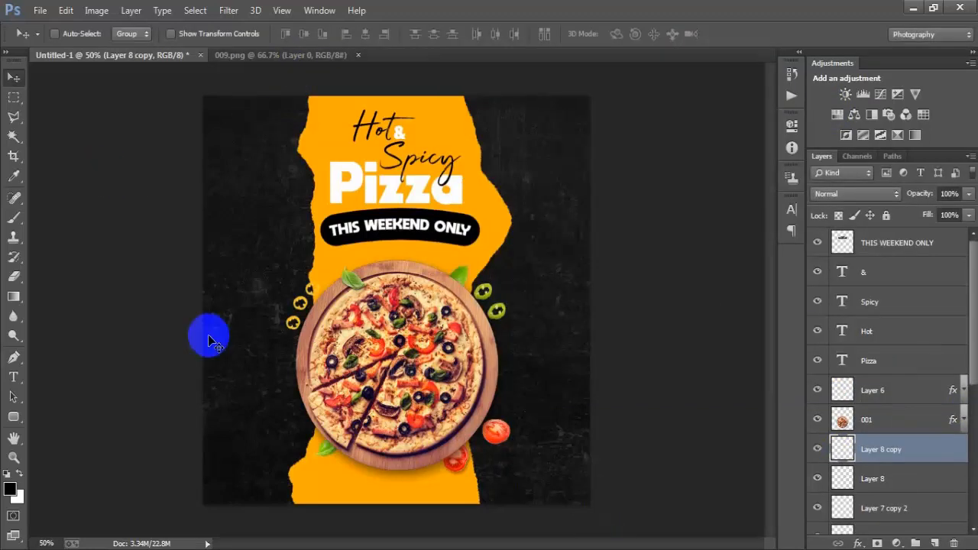
- Close 009.png, then open the olives image 005 and dock it beside the pizza design
click(347, 57)
click(359, 55)
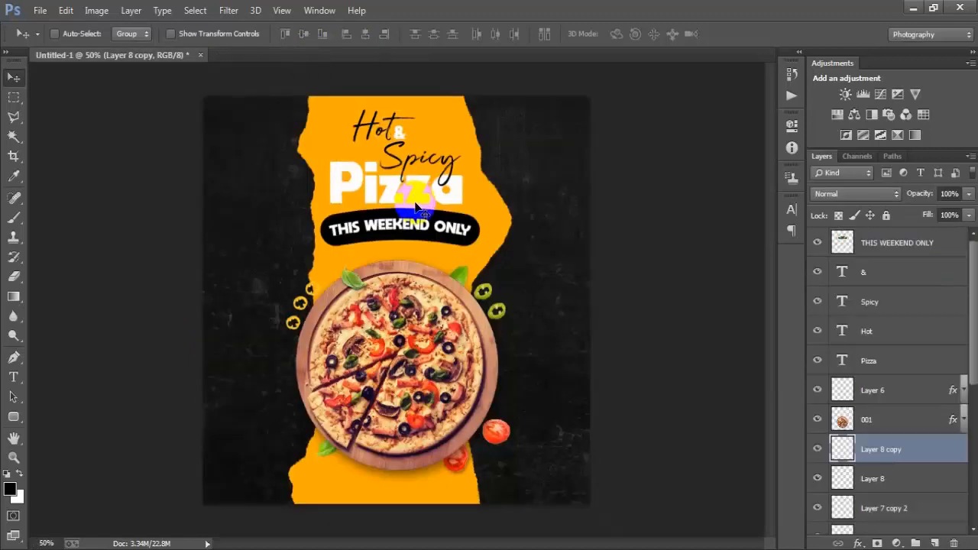
click(39, 10)
click(51, 42)
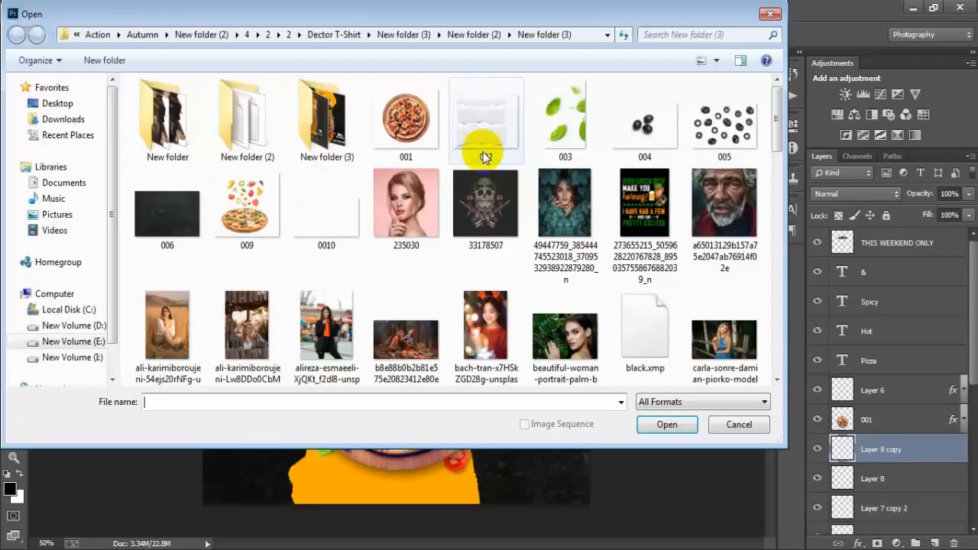
double_click(688, 130)
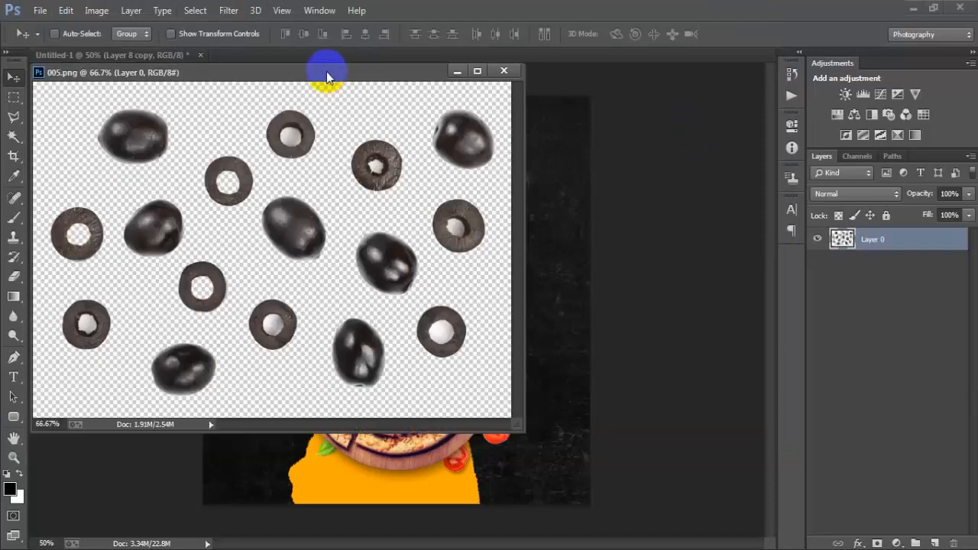
drag(326, 71, 410, 58)
- Lasso the olive ring nearest the left edge of 005.png, directly beside the whole olive
click(14, 117)
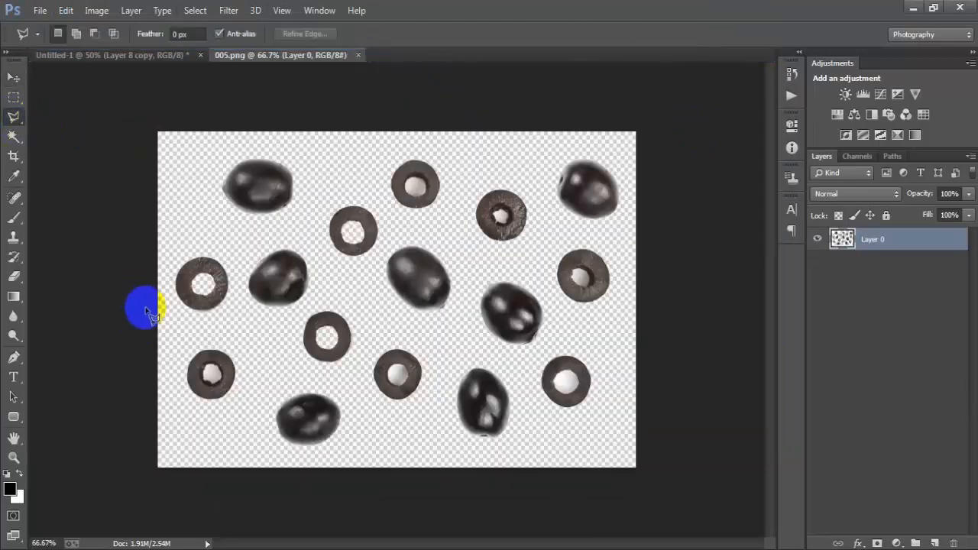
click(174, 324)
click(217, 323)
click(232, 301)
click(242, 262)
click(210, 227)
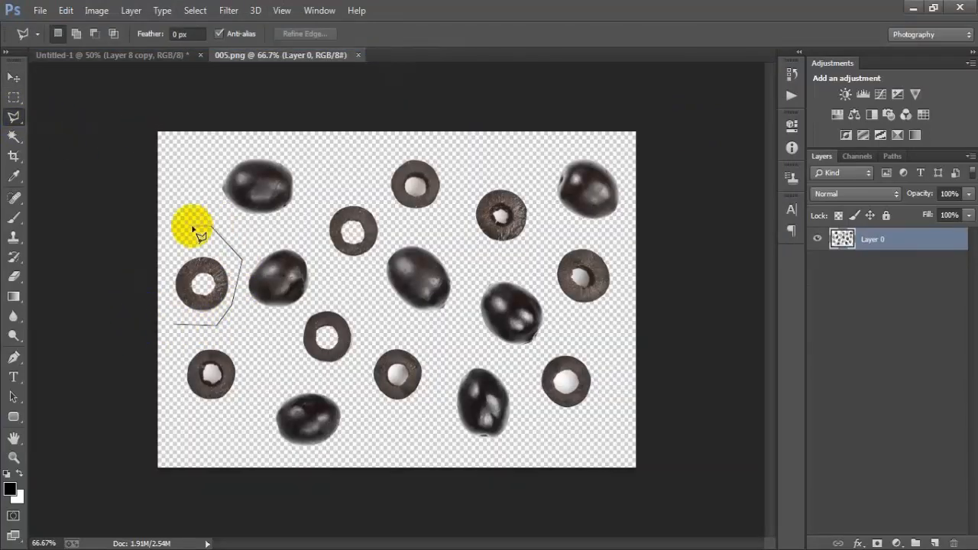
click(160, 250)
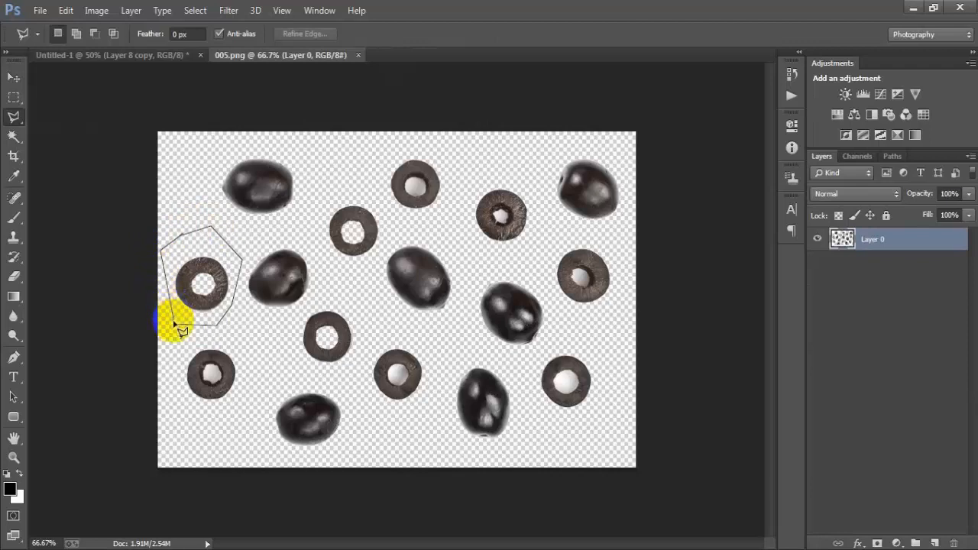
click(174, 324)
- Place a copy of the selected olive ring below the pizza's lower-left edge and scale it to about 34%
key(v)
mouse_move(197, 284)
mouse_down()
mouse_move(144, 69)
mouse_move(210, 319)
mouse_move(316, 460)
mouse_move(363, 497)
mouse_move(346, 488)
mouse_up()
key(ctrl+t)
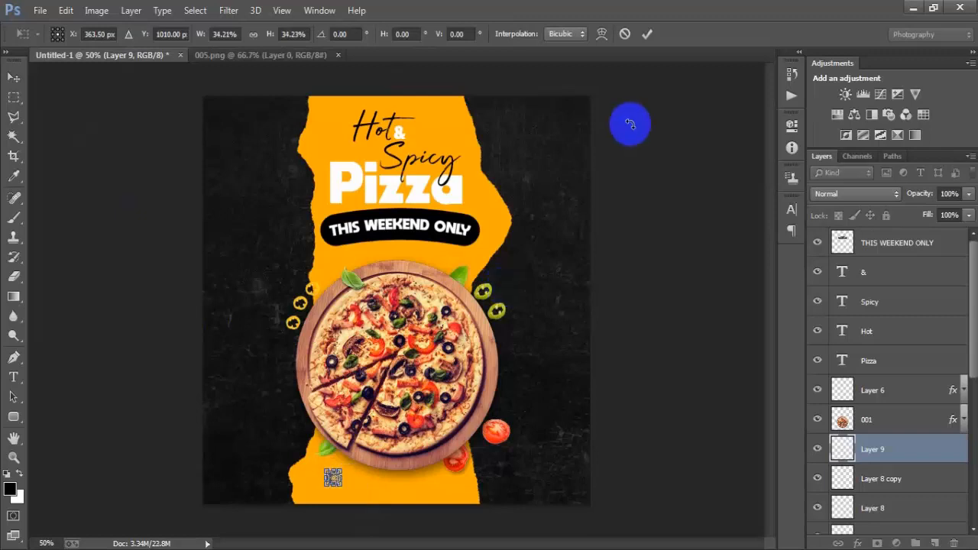
click(647, 33)
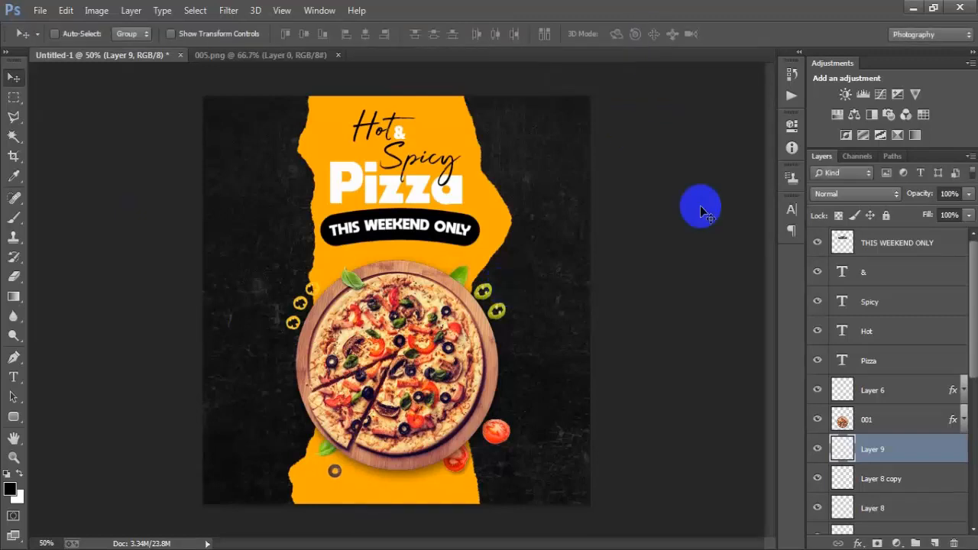
- Add a Multiply drop shadow to the olive ring with 51% opacity, 4 px distance and 5 px size
double_click(945, 451)
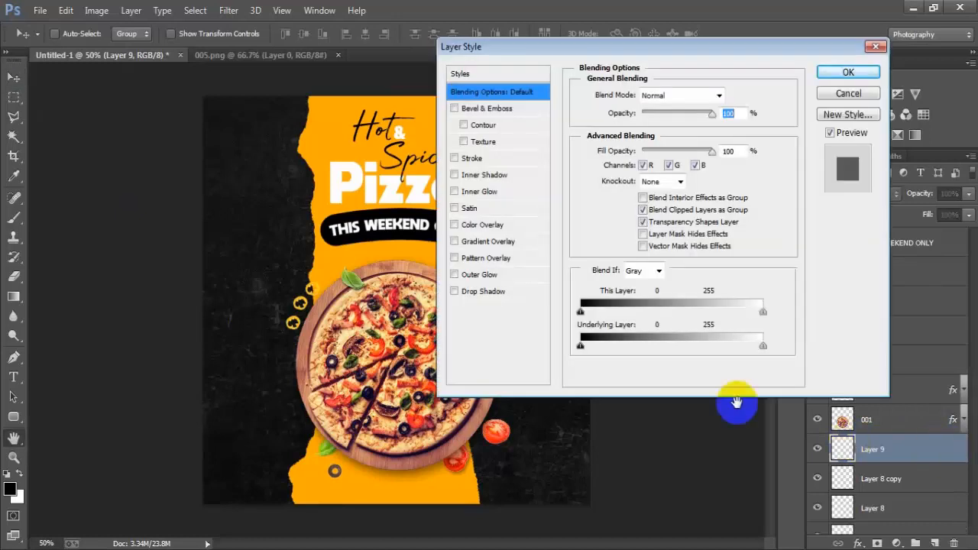
click(514, 292)
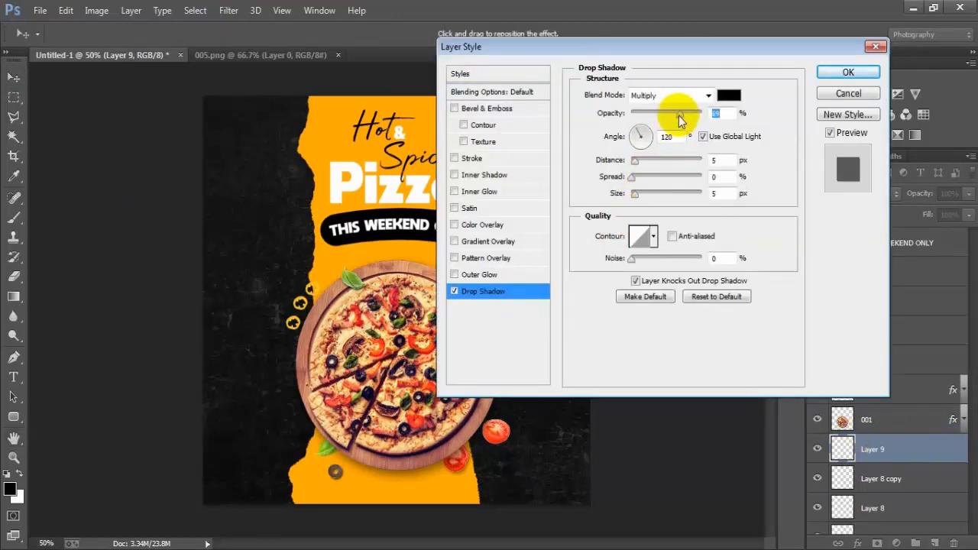
drag(680, 120, 667, 121)
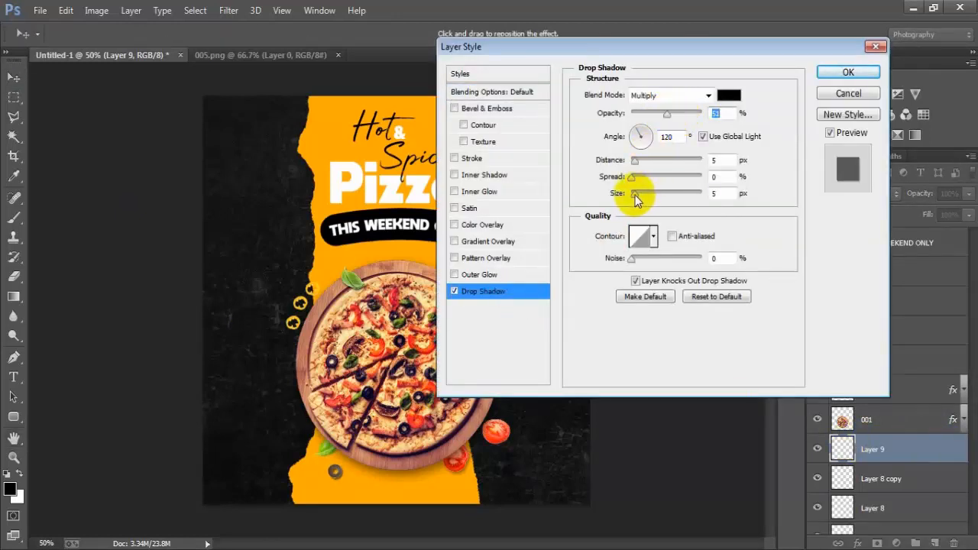
drag(637, 197, 633, 192)
drag(634, 158, 638, 190)
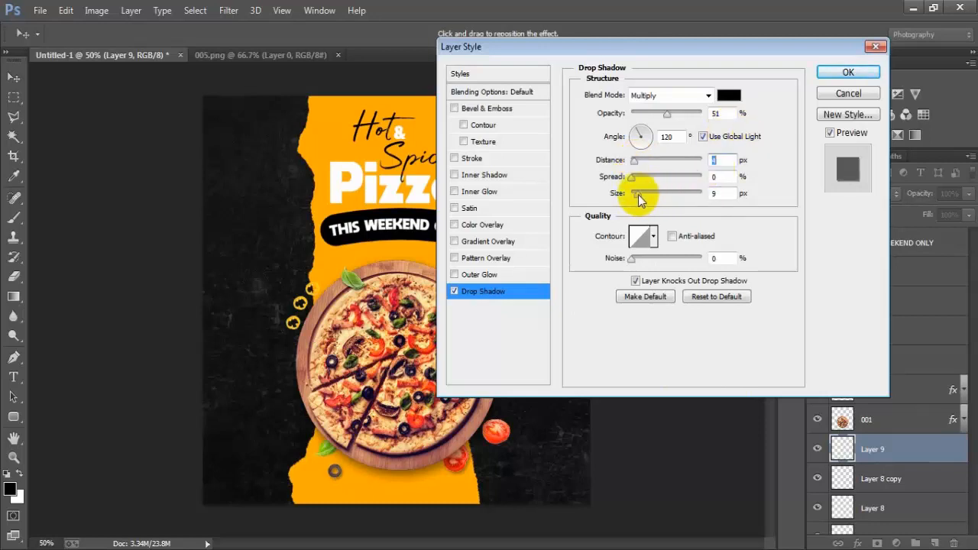
drag(639, 195, 635, 194)
click(846, 72)
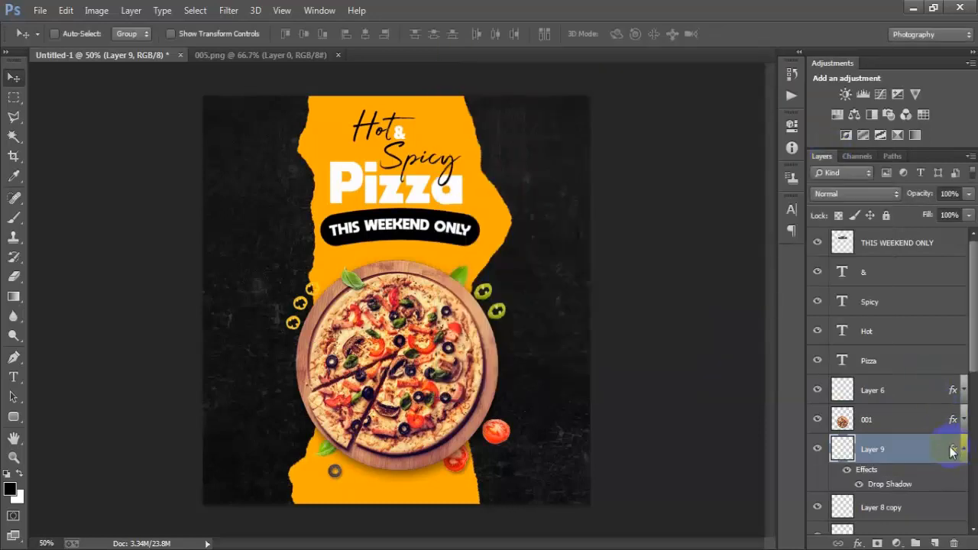
- Duplicate the shadowed olive ring twice to form a row of three below the pizza's lower-left edge
right_click(952, 452)
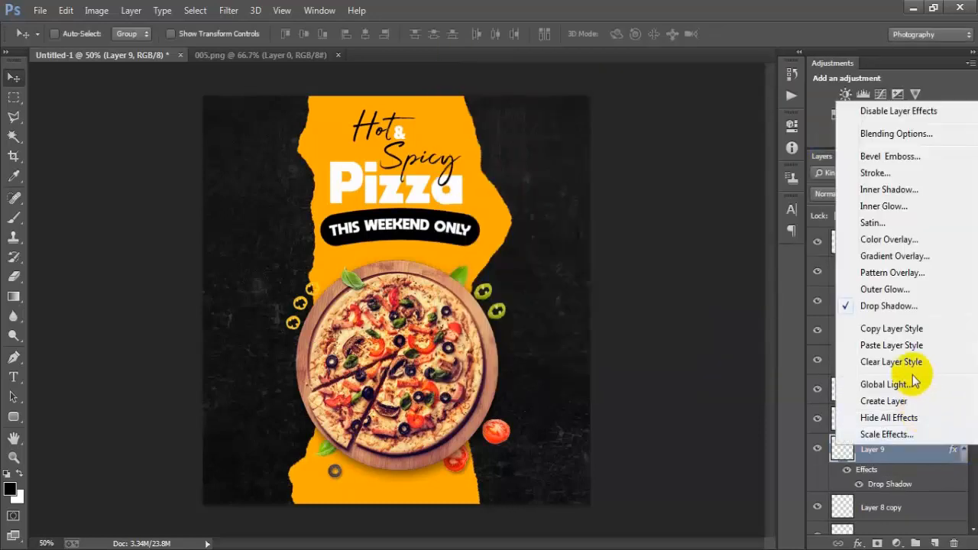
click(889, 342)
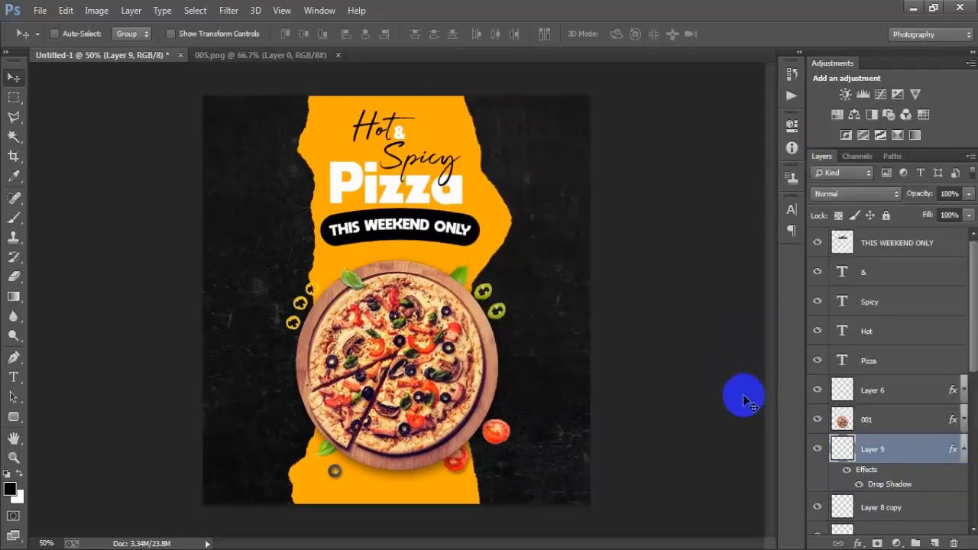
alt+click(718, 486)
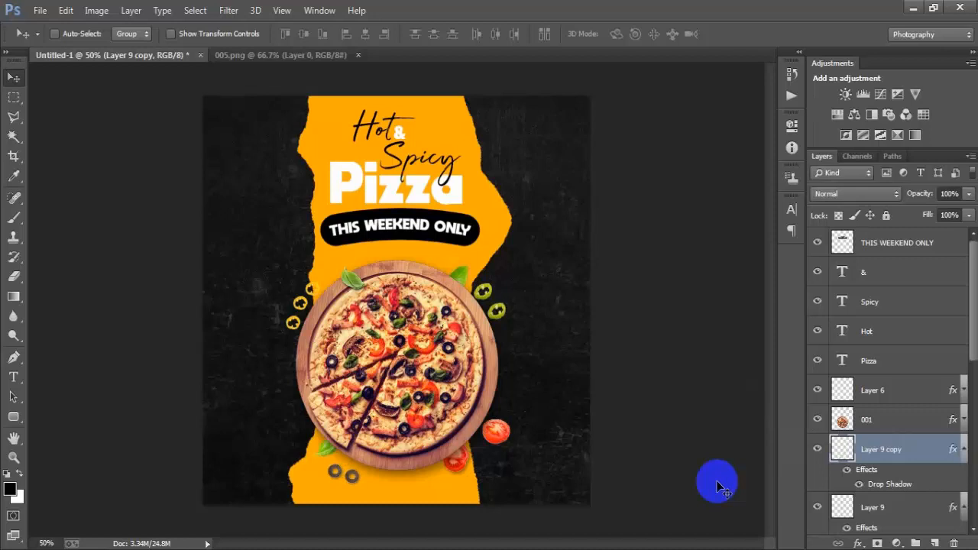
alt+click(719, 486)
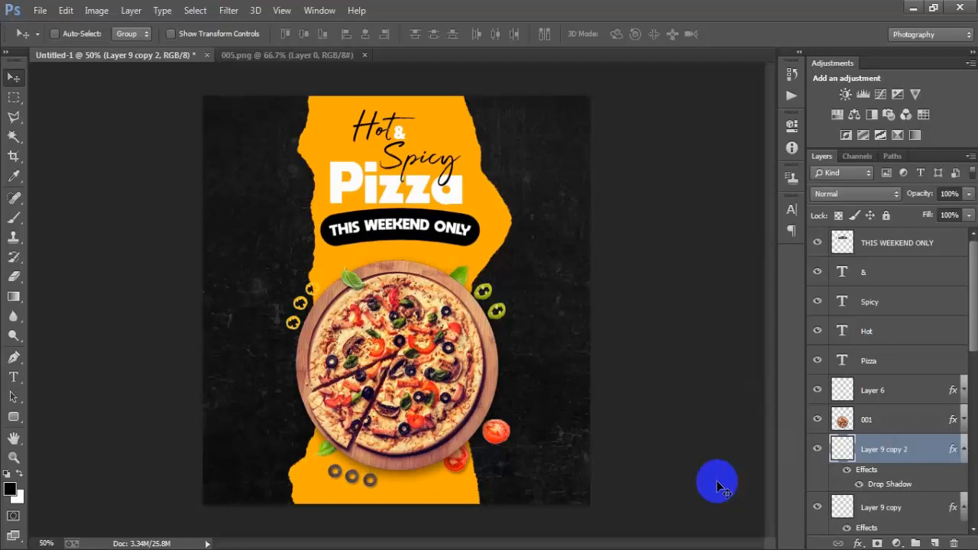
- Lasso the whole olive in the upper-left corner of 005.png
click(306, 55)
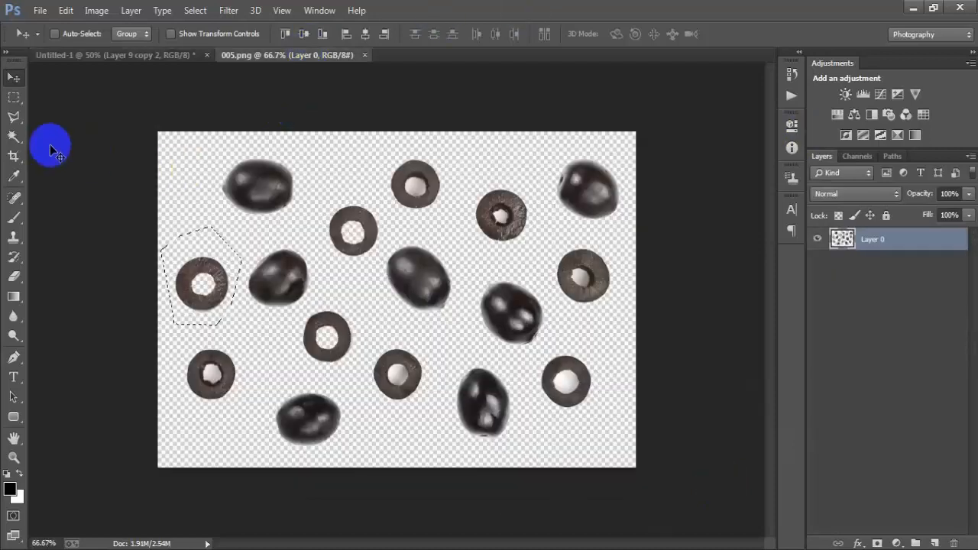
click(14, 116)
click(208, 211)
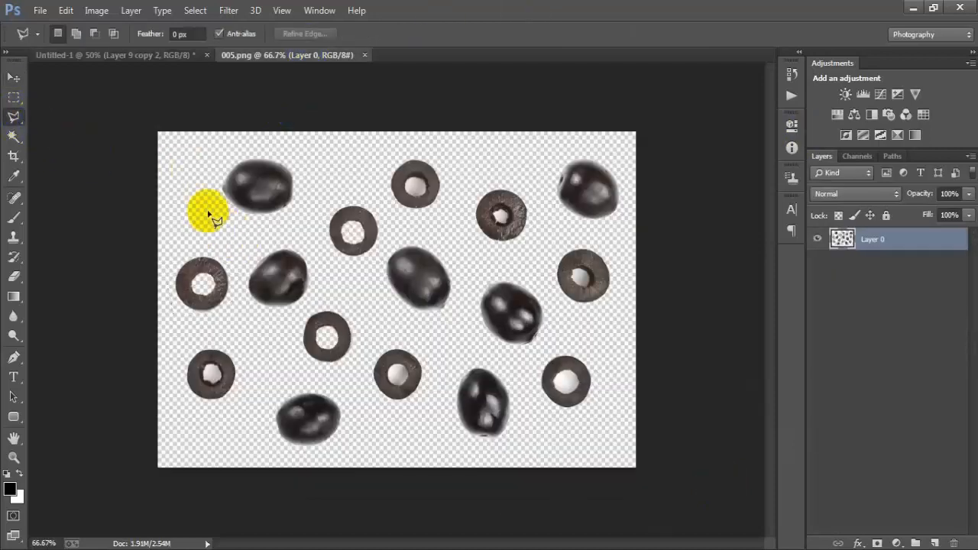
click(287, 230)
click(309, 187)
click(279, 137)
click(205, 132)
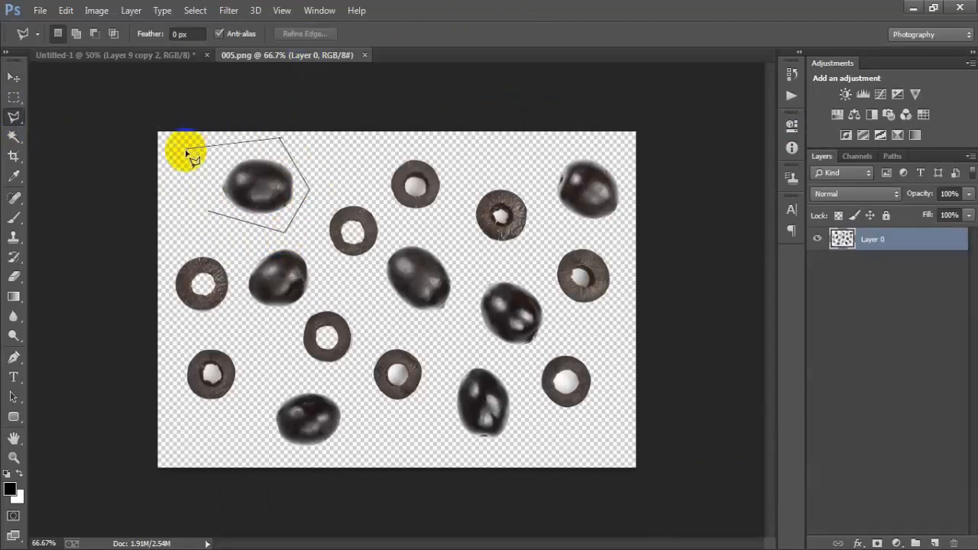
click(197, 197)
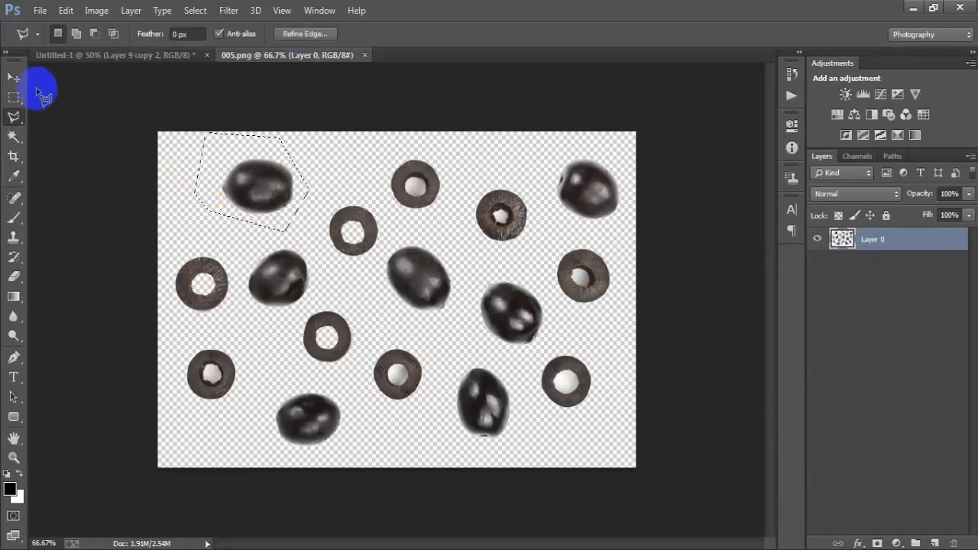
- Place a copy of the whole olive in the pizza design, scale it to about 29% and position it beneath the olive rings
click(14, 76)
mouse_move(247, 196)
mouse_down()
mouse_move(120, 62)
mouse_move(129, 100)
mouse_up()
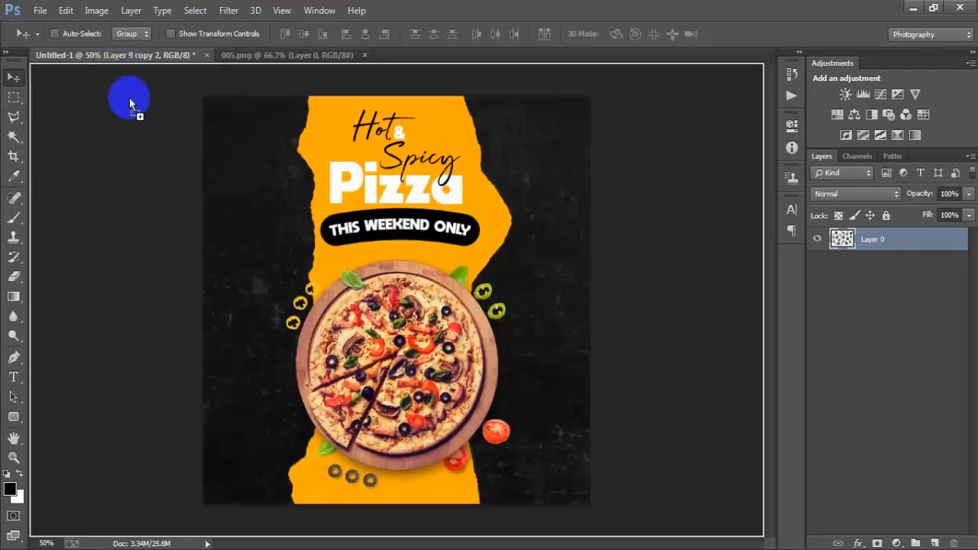
drag(307, 484, 334, 483)
key(ctrl+t)
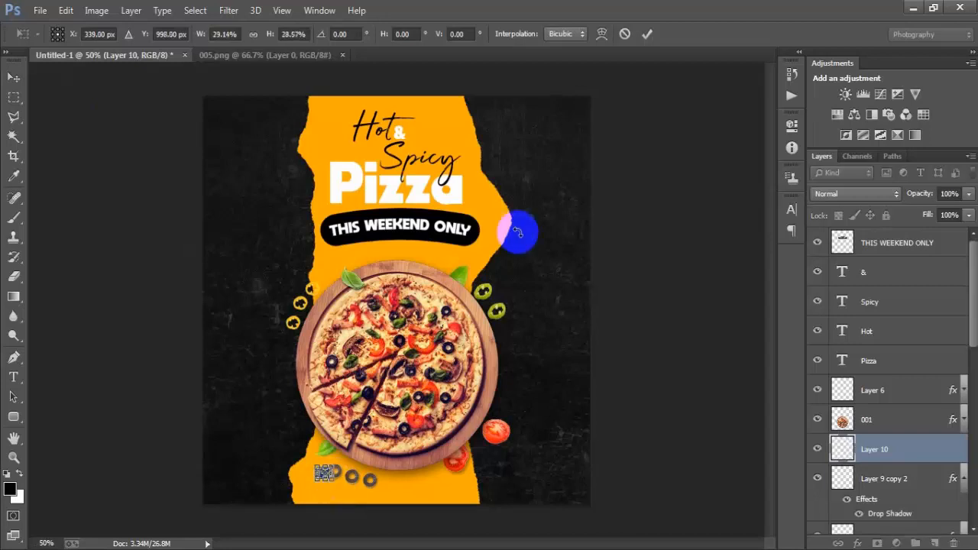
click(647, 33)
drag(331, 474, 343, 494)
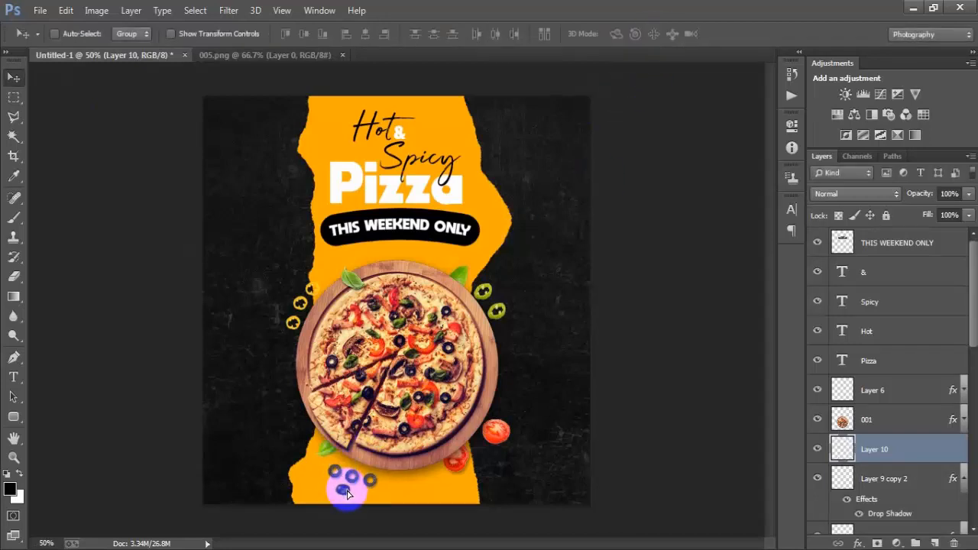
- Copy the layer style of the third olive ring onto the whole olive's layer
right_click(953, 484)
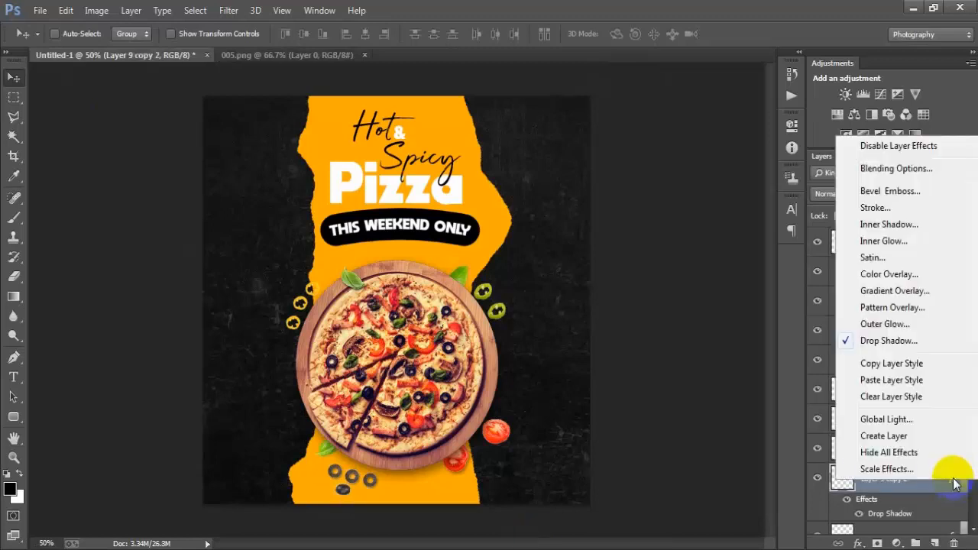
click(890, 364)
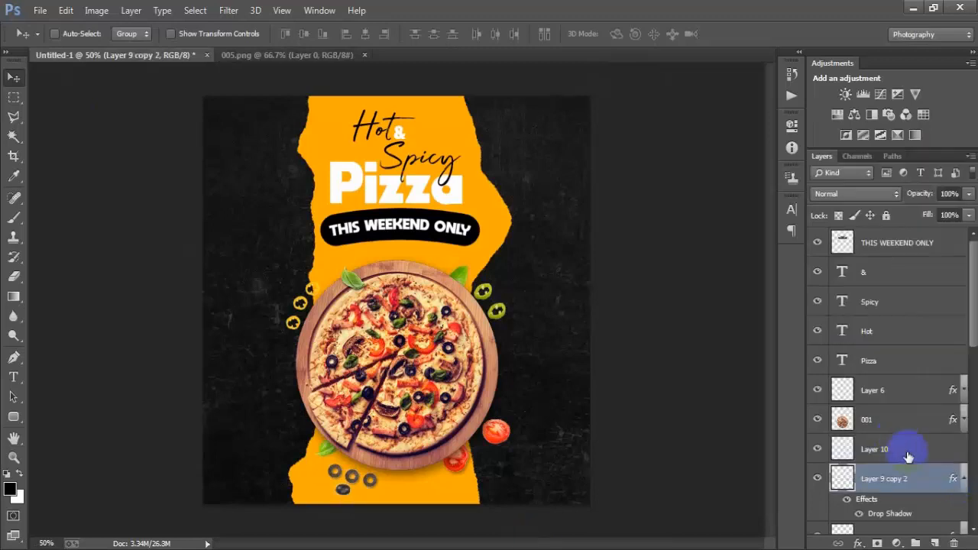
click(923, 454)
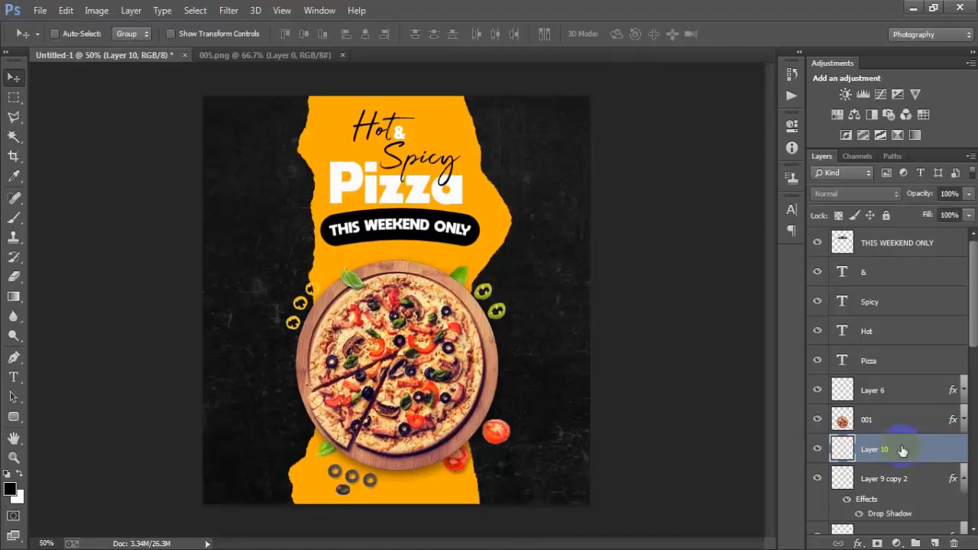
right_click(928, 446)
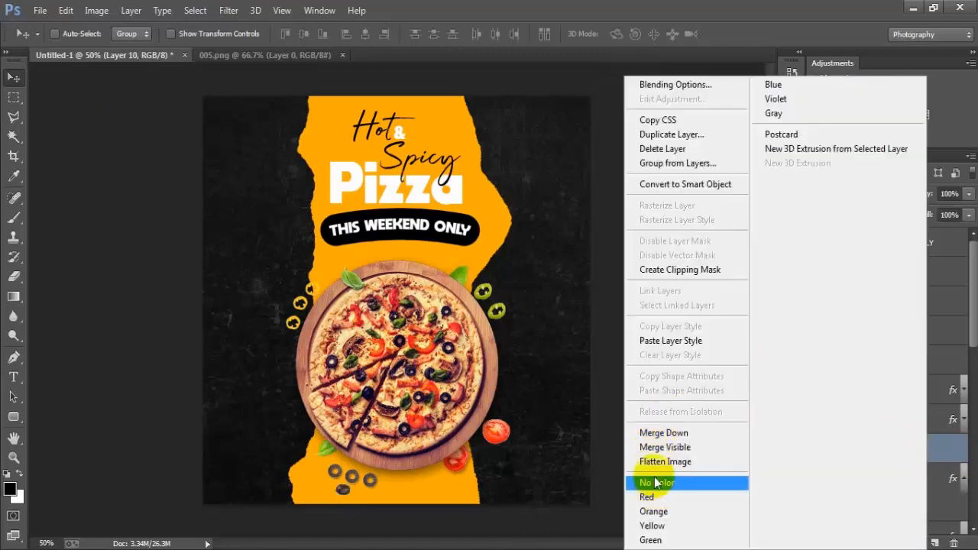
click(654, 341)
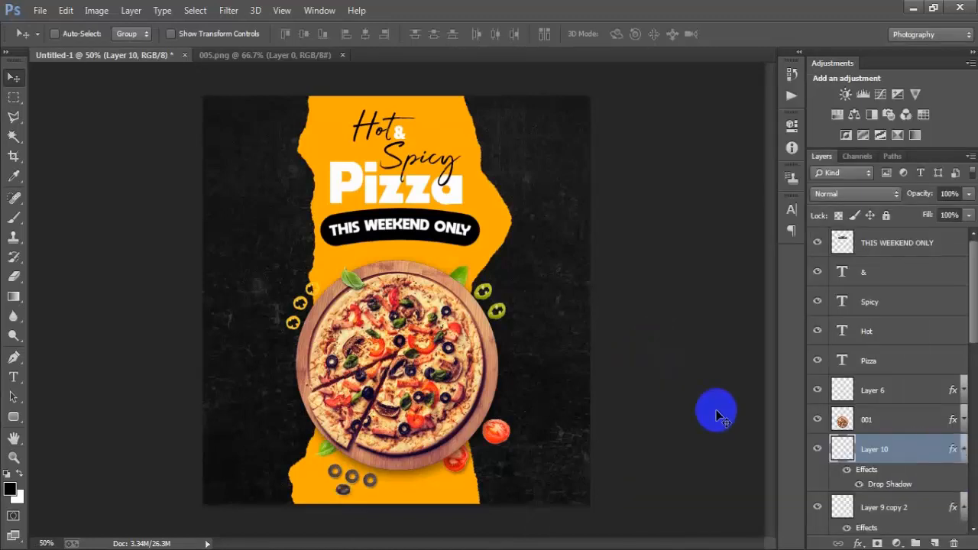
- Set the whole olive's drop shadow opacity to 43%
double_click(955, 452)
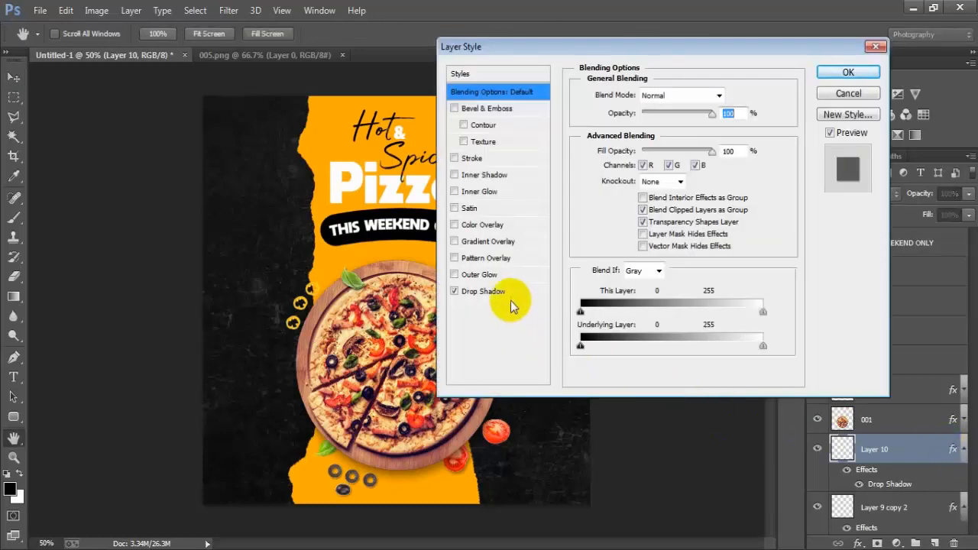
click(470, 292)
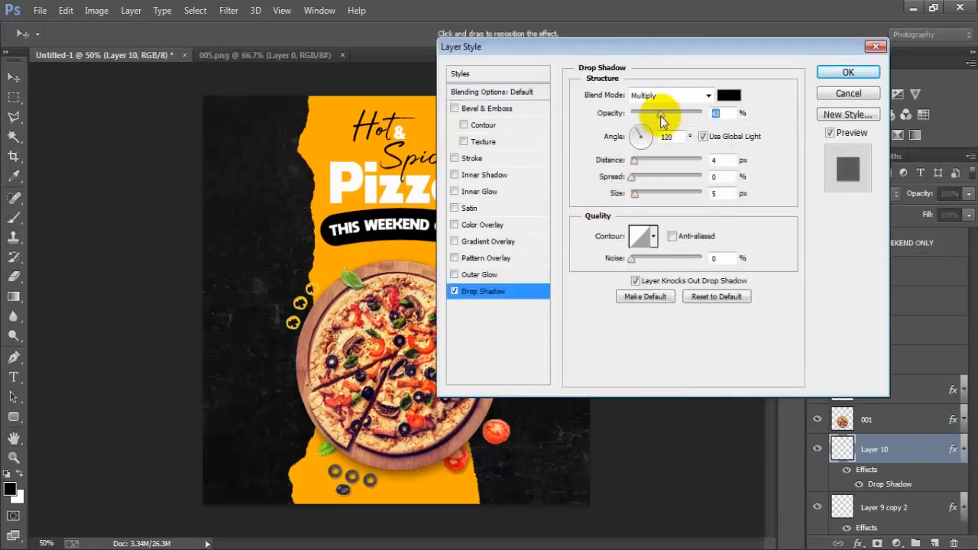
click(834, 76)
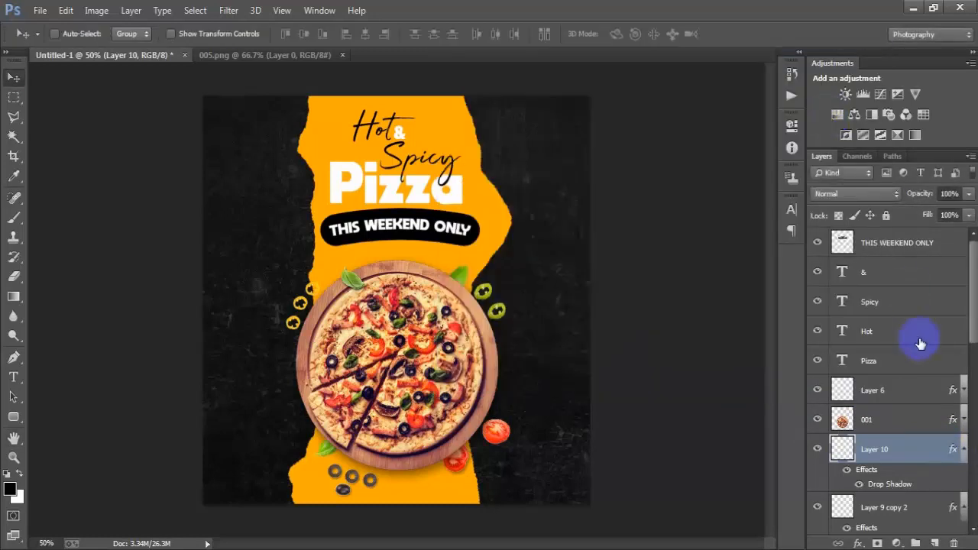
- Add the text "Free Home" on a new layer above the THIS WEEKEND ONLY layer and move it fully onto the canvas
click(901, 243)
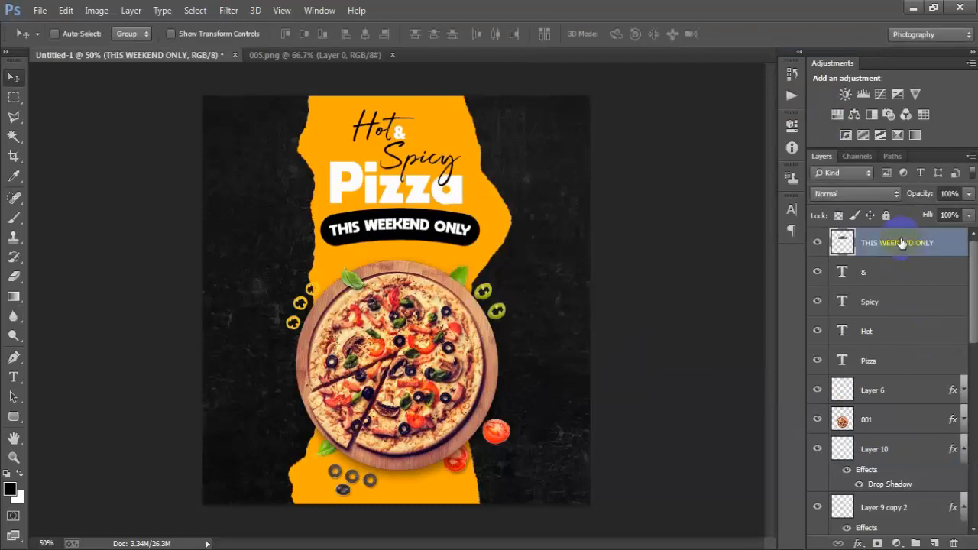
click(936, 542)
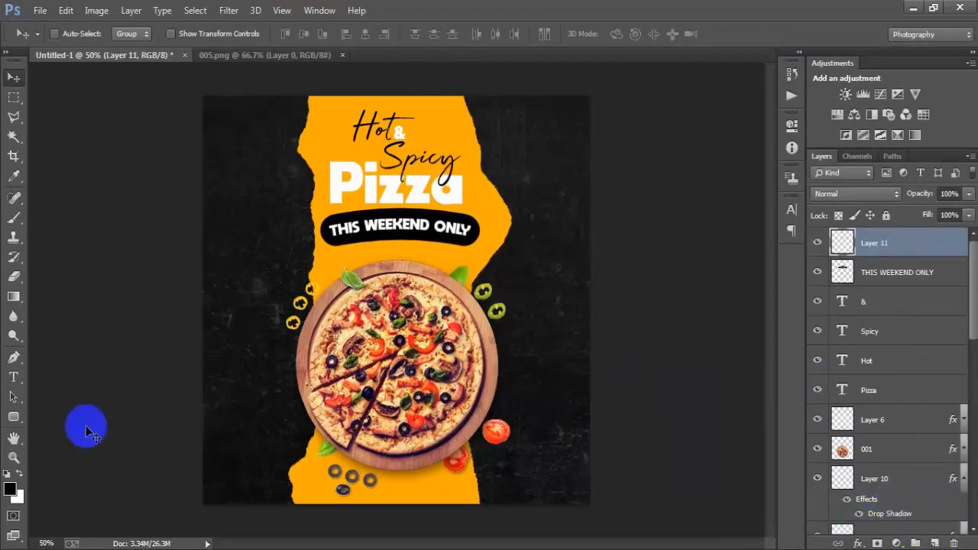
click(13, 379)
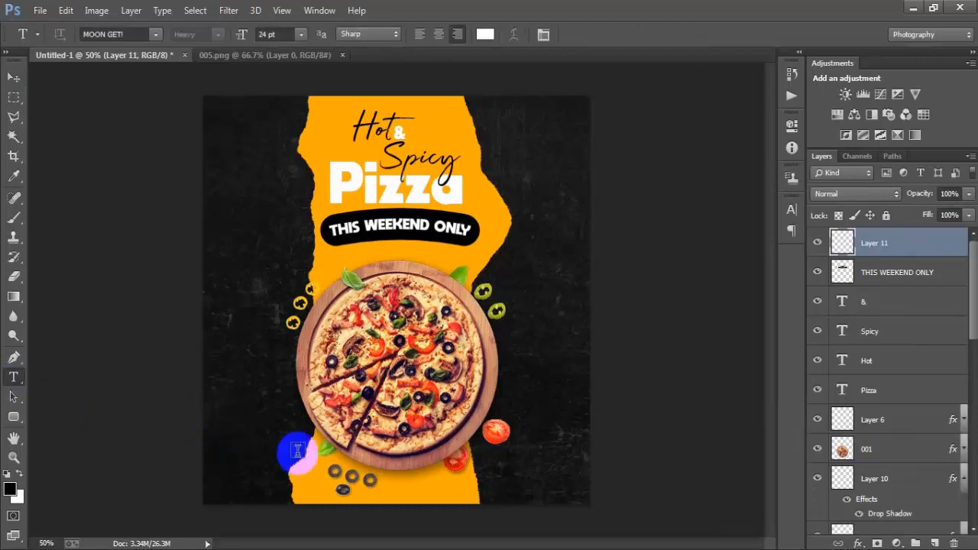
click(334, 470)
text(Free Home)
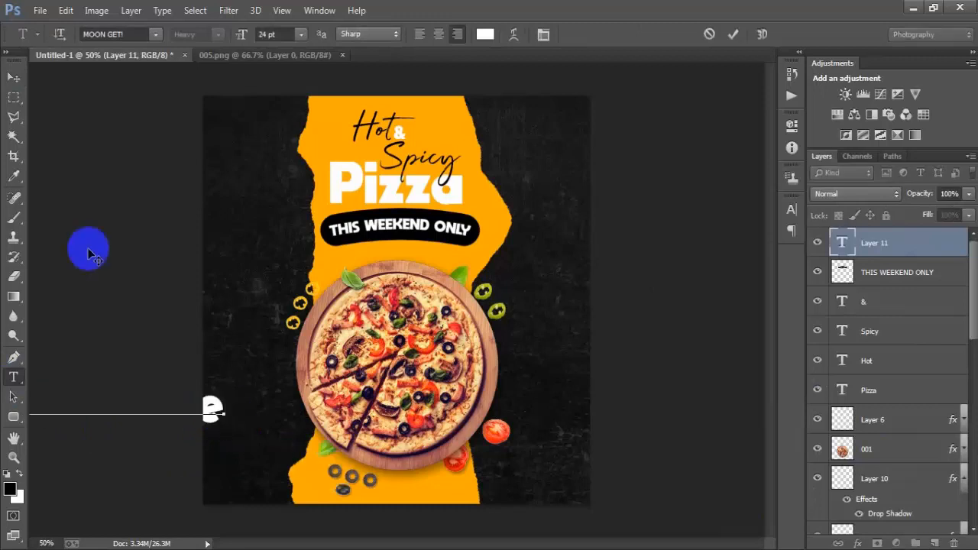
click(14, 78)
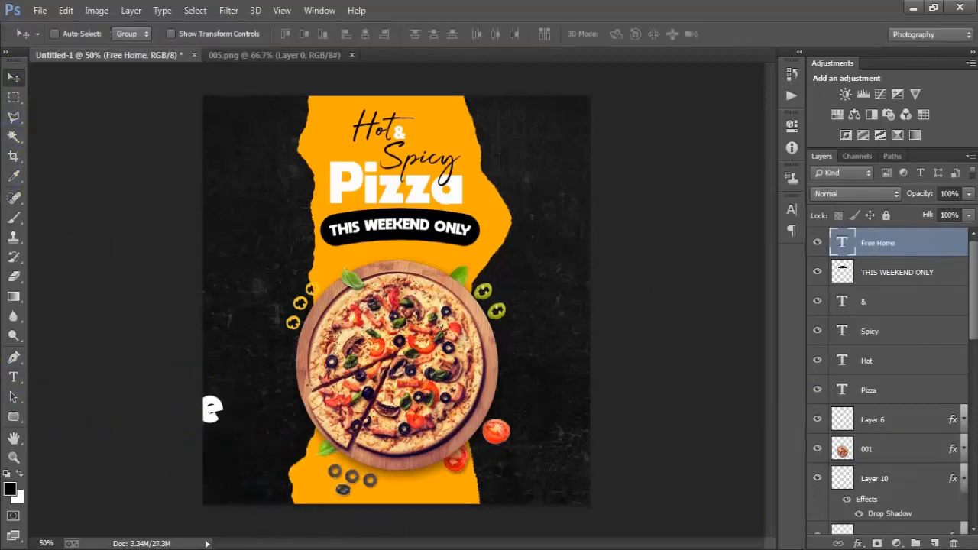
drag(268, 406, 526, 370)
- Set the font of the "Free Home" text to Julietta Messie
click(792, 209)
click(676, 218)
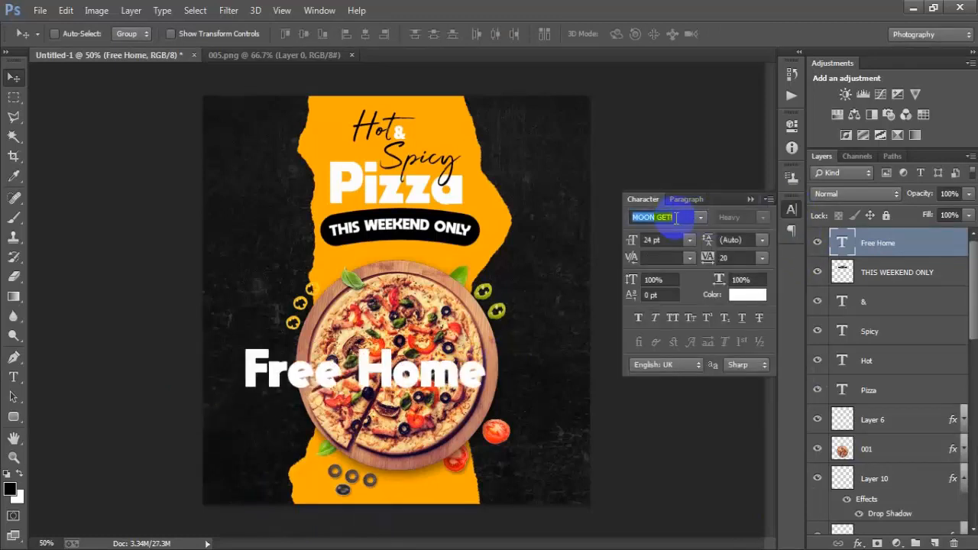
text(J)
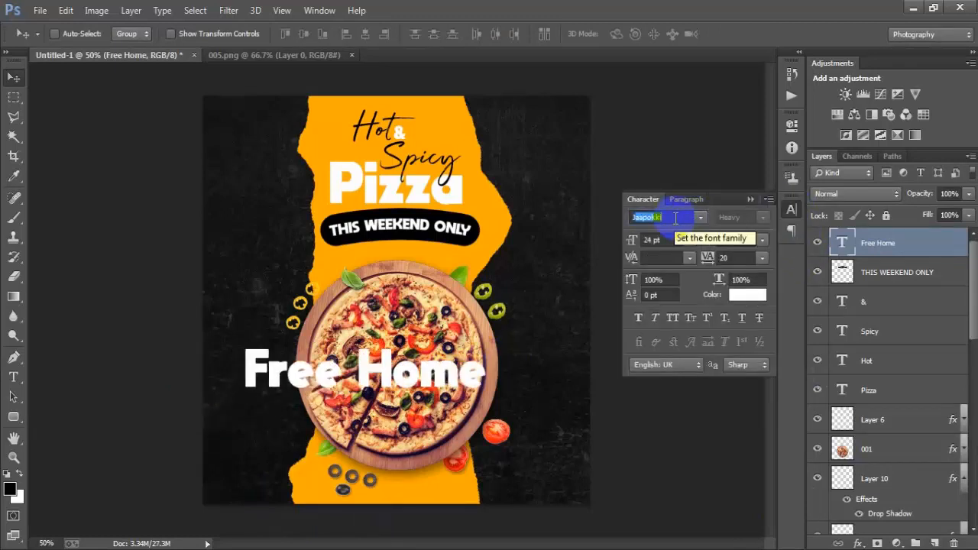
text(ulietta Messie)
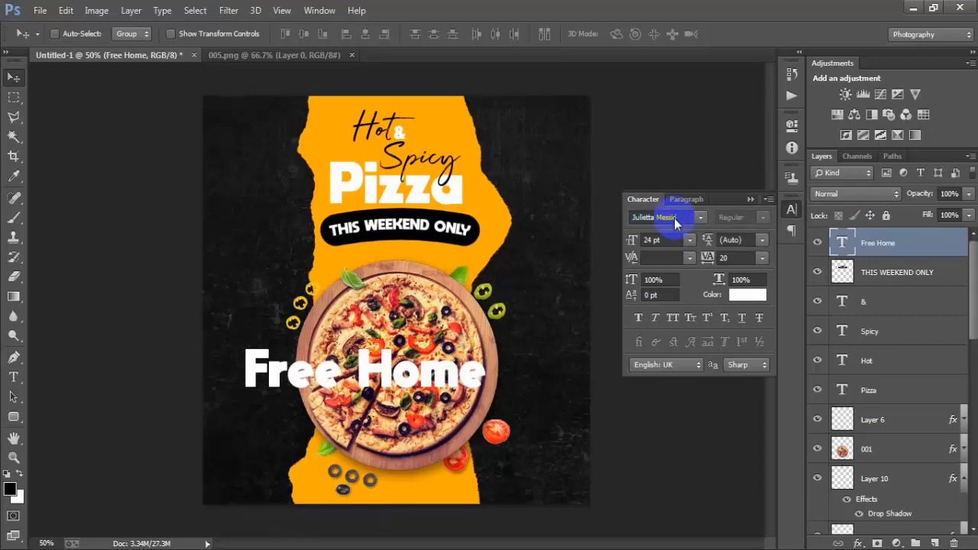
key(Return)
- Move the "Free Home" text to the lower-left dark area beside the pizza and scale it to about 63%
drag(422, 395, 281, 433)
key(ctrl+t)
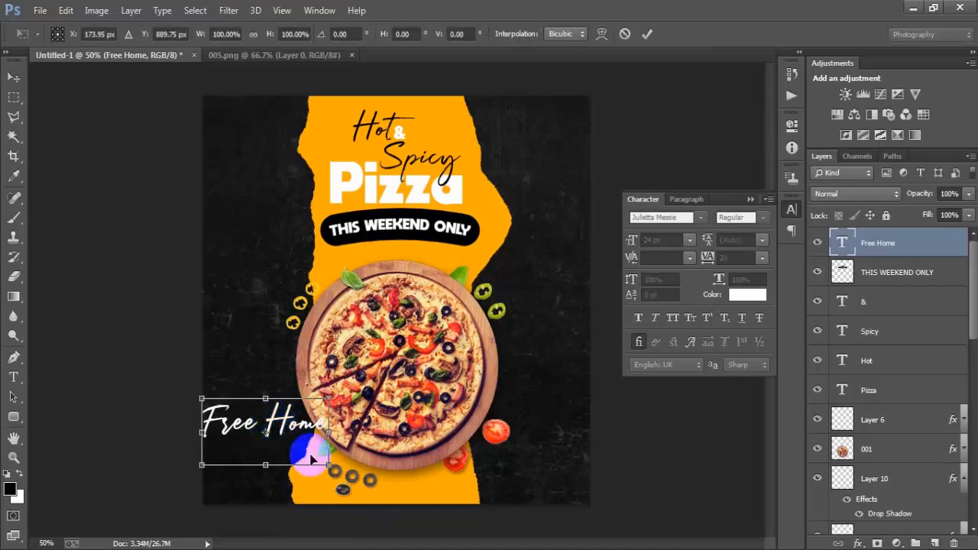
drag(327, 458, 281, 420)
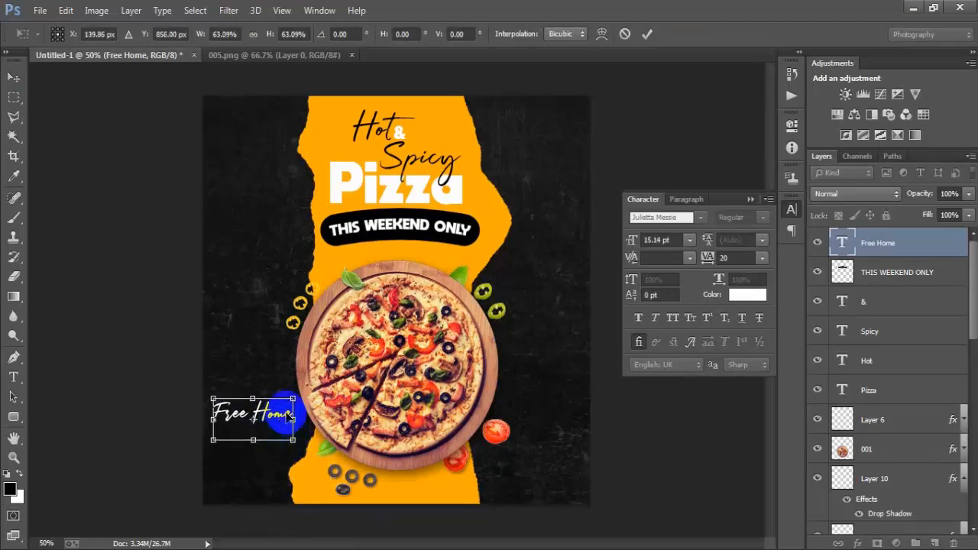
click(647, 35)
- Duplicate the "Free Home" text directly beneath the original and change the copy's wording to "Delivery"
key(ctrl+j)
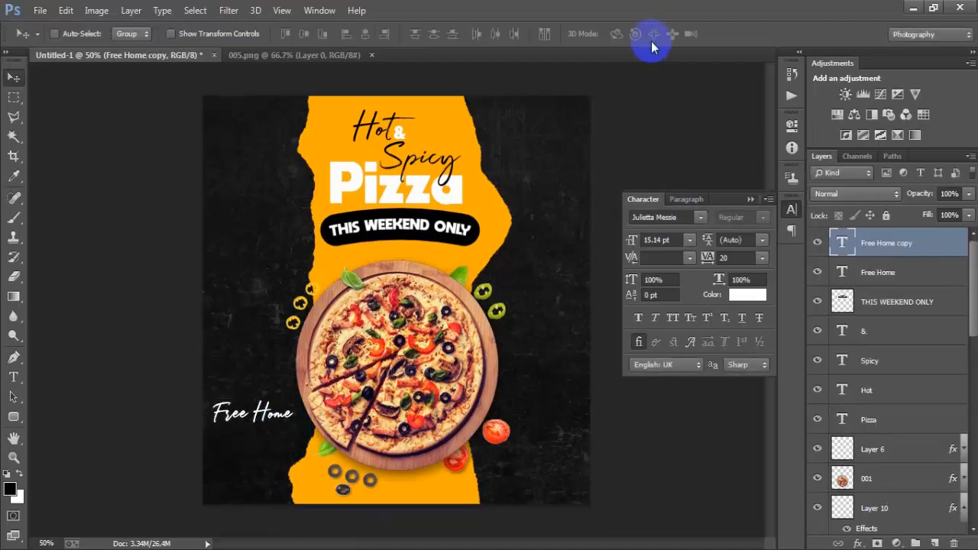
key(shift+Down)
key(shift+Down)
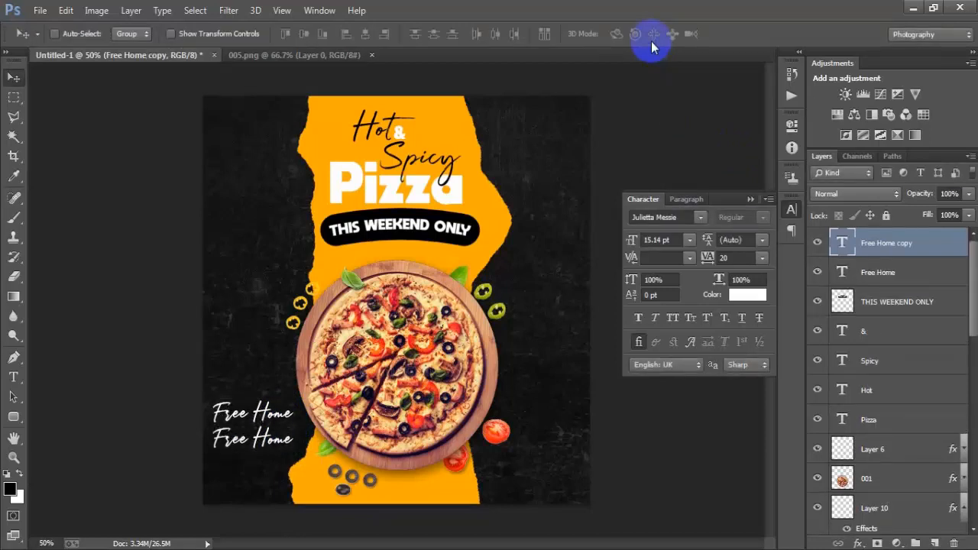
double_click(841, 243)
text(Delivery)
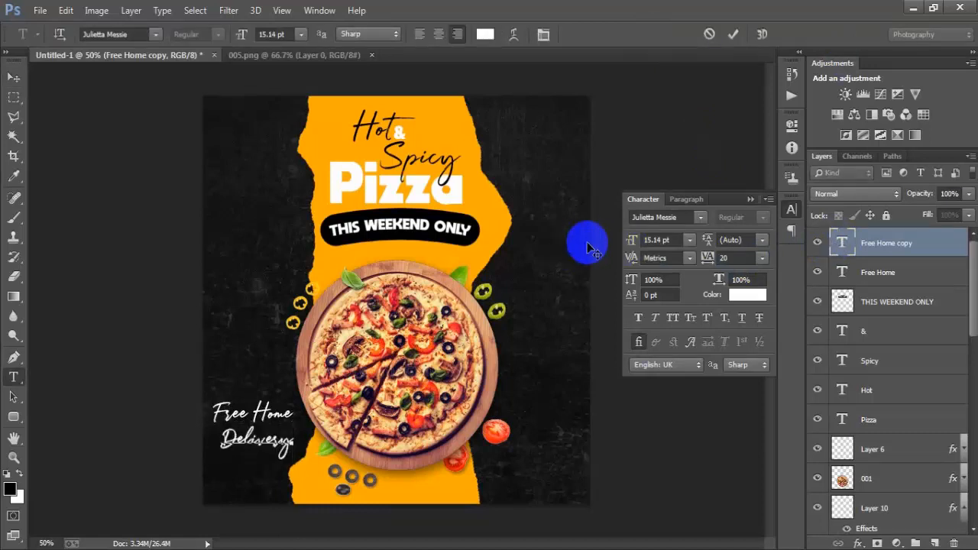
click(14, 77)
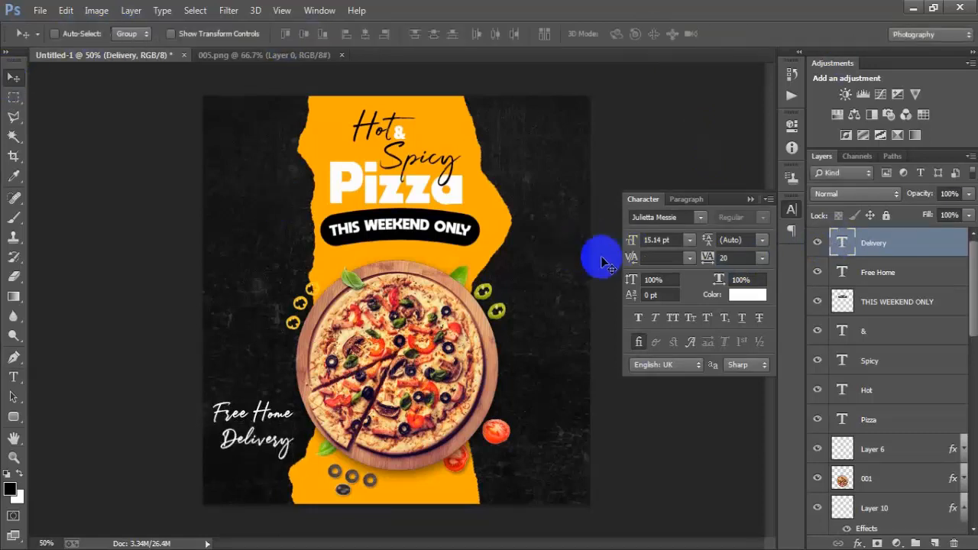
- Scale the "Delivery" text down to about 12.58 pt, keeping it centred under "Free Home"
key(ctrl+t)
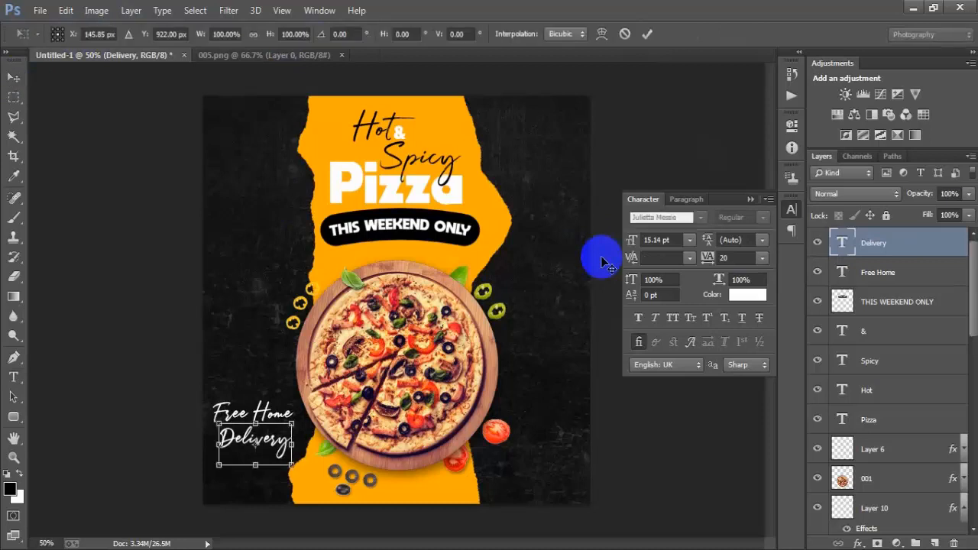
drag(298, 470, 281, 457)
click(647, 33)
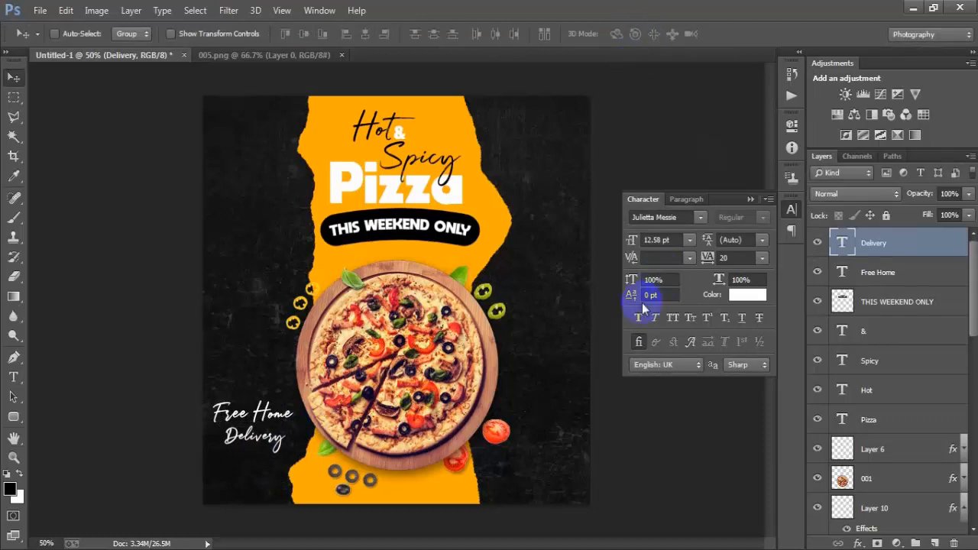
click(750, 200)
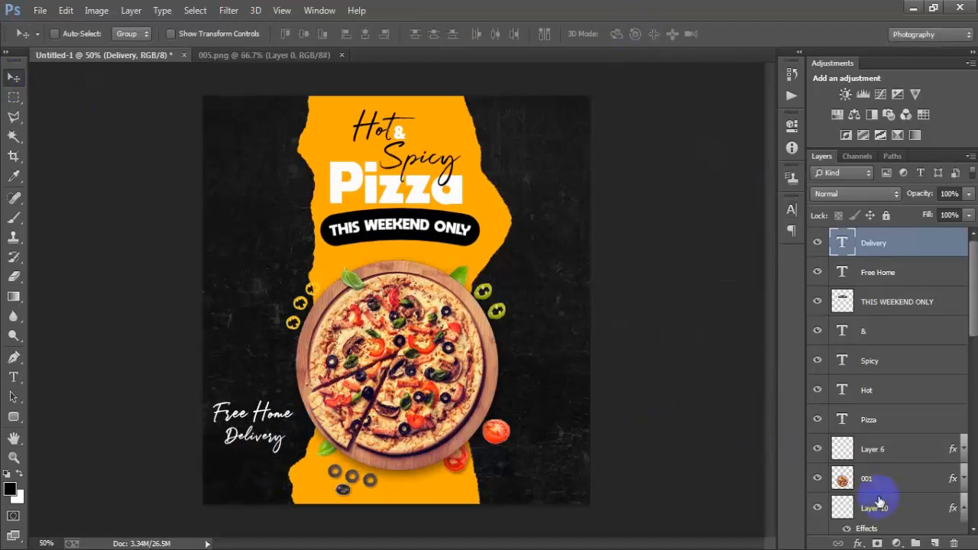
- Draw a rounded rectangle about 192 by 60 px with 10 px corners on the dark area beside the THIS WEEKEND ONLY banner
click(935, 543)
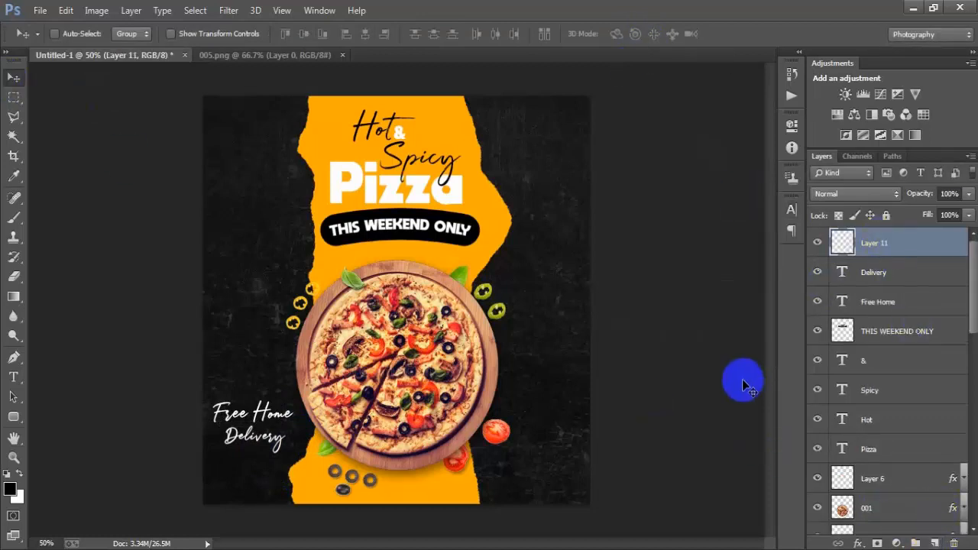
click(14, 416)
click(74, 430)
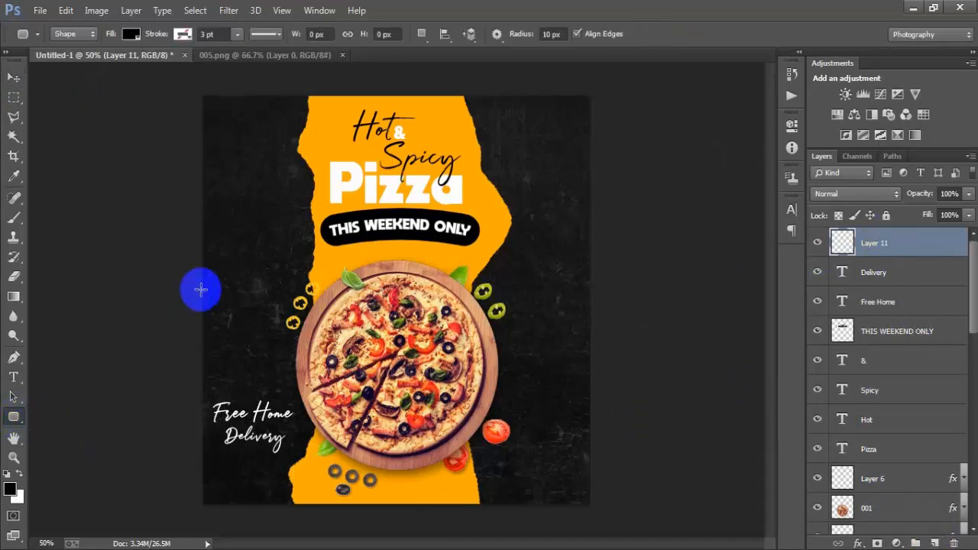
drag(232, 224, 299, 246)
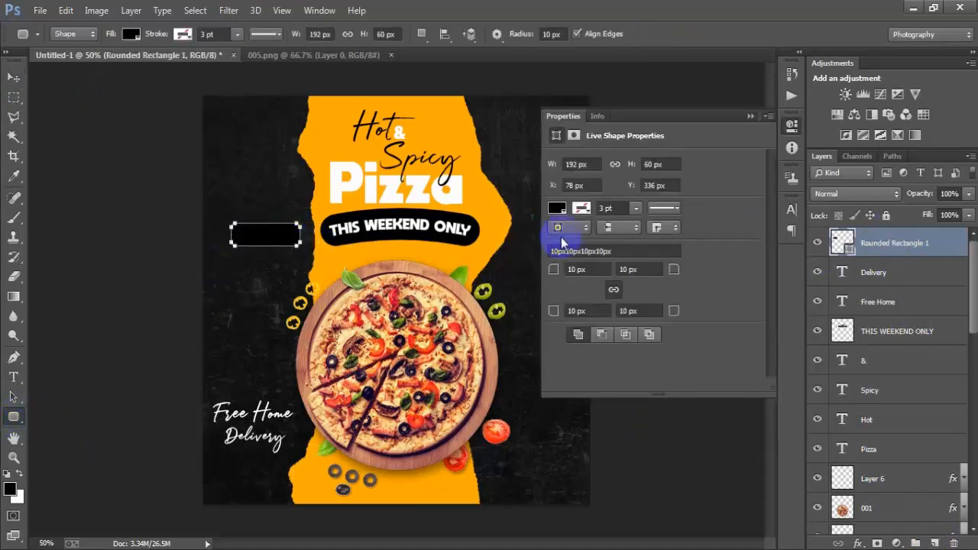
- Fill the rounded rectangle with the orange sampled from the torn-paper strip and round its corners into a pill shape
click(557, 208)
click(695, 237)
click(328, 146)
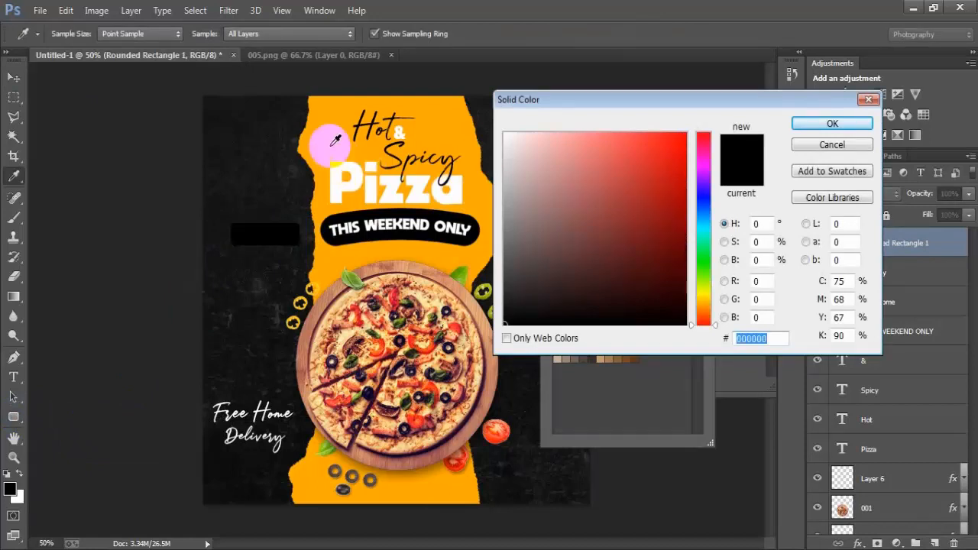
click(808, 123)
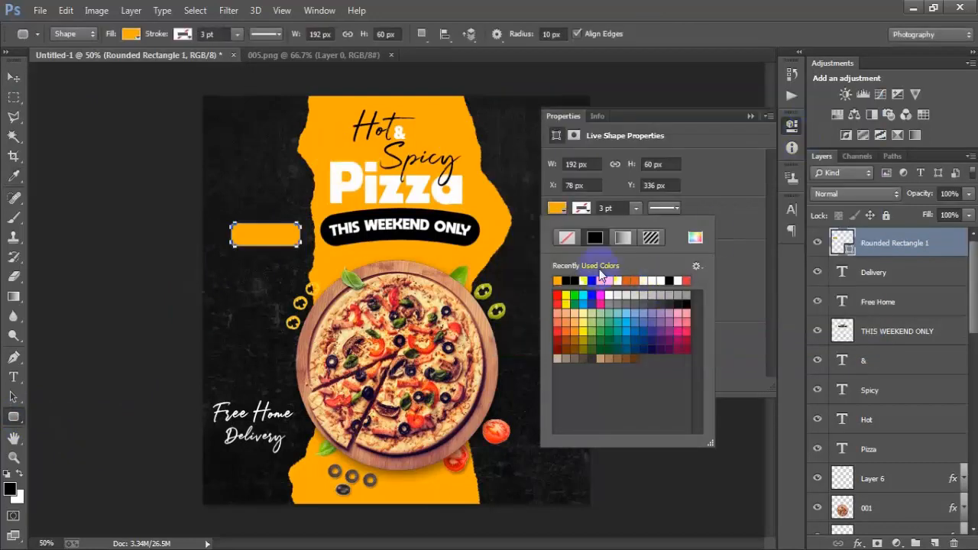
click(700, 195)
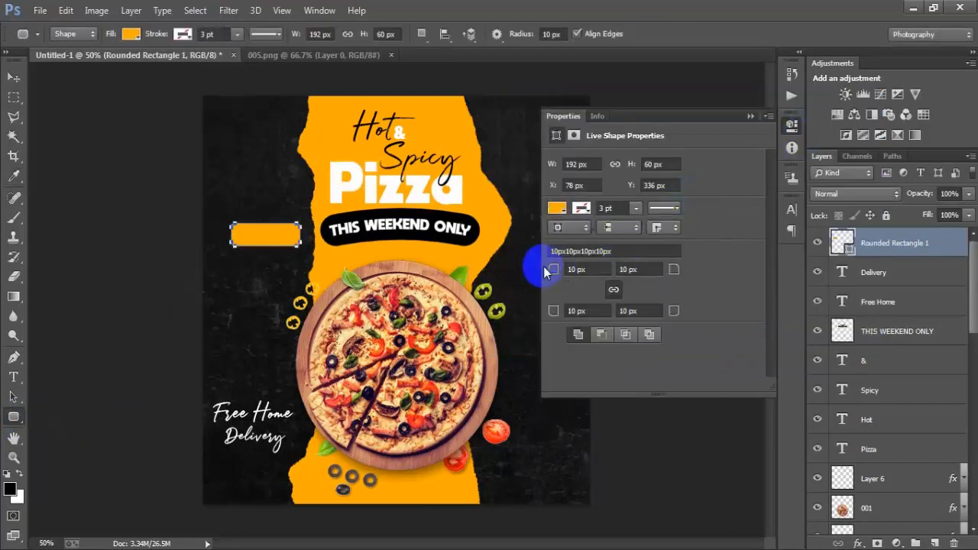
drag(552, 267, 631, 261)
click(751, 116)
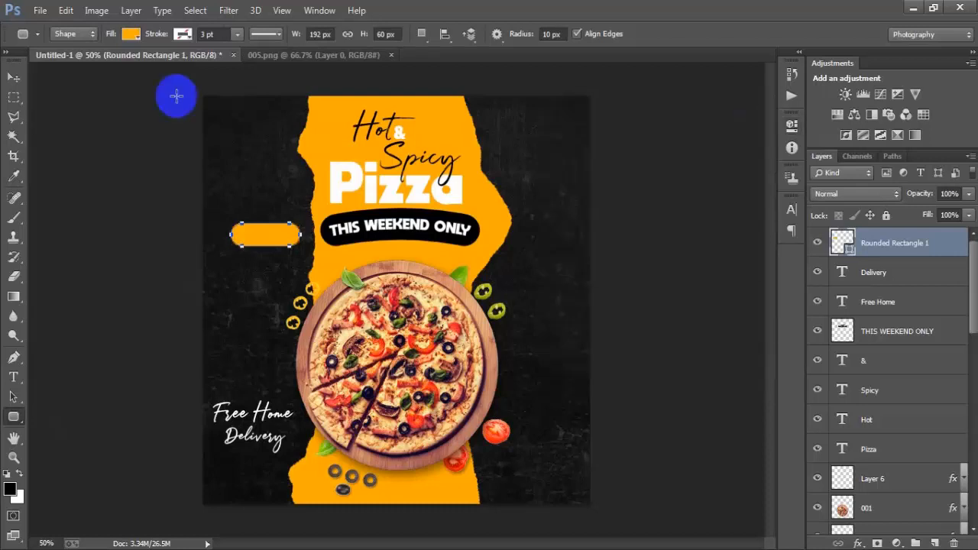
- Move the orange pill to the lower-left corner below "Delivery" and scale it to about 89% width and 80% height
click(14, 77)
drag(284, 243, 266, 487)
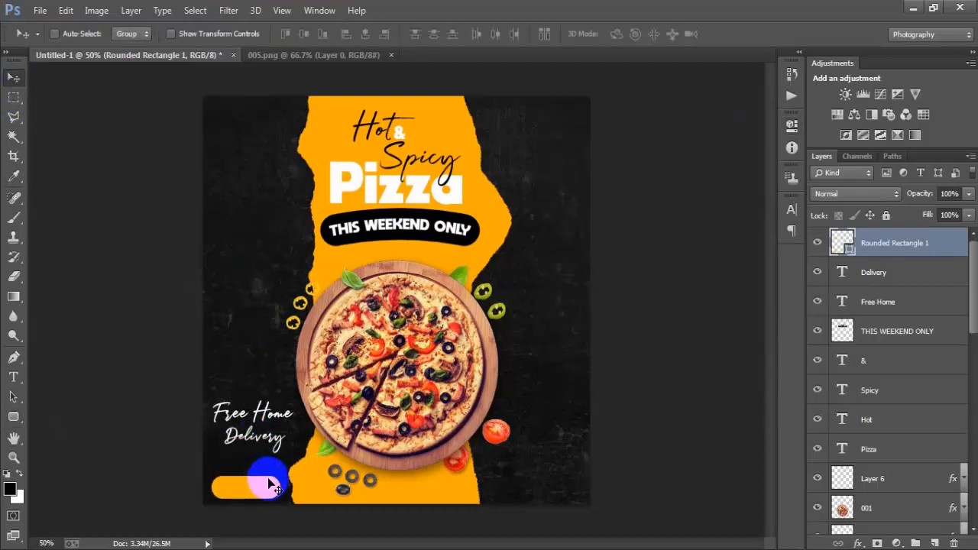
key(ctrl+t)
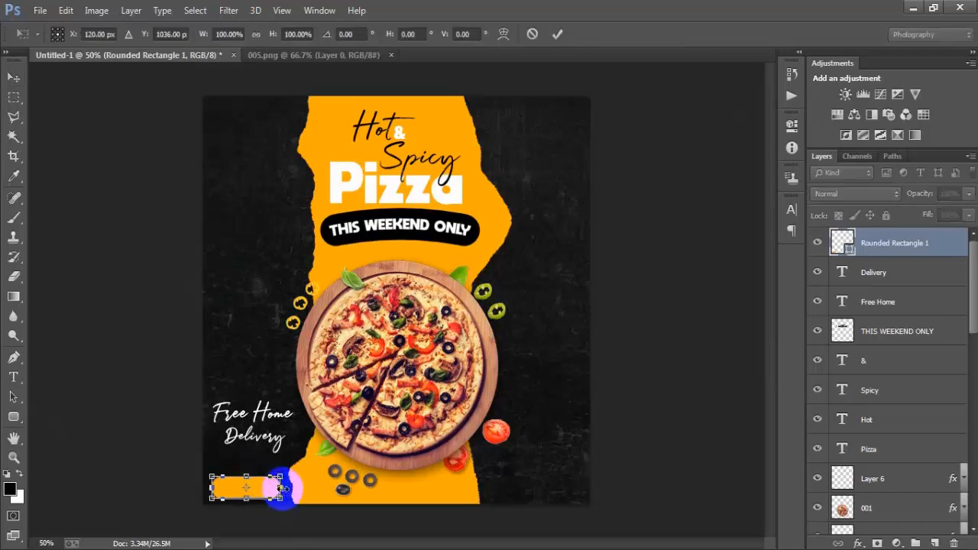
drag(283, 499, 280, 497)
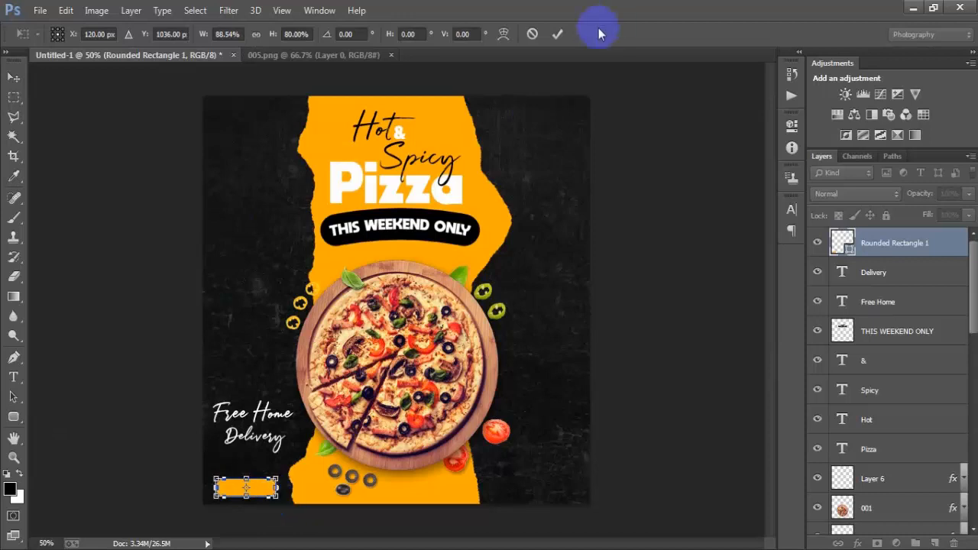
click(558, 35)
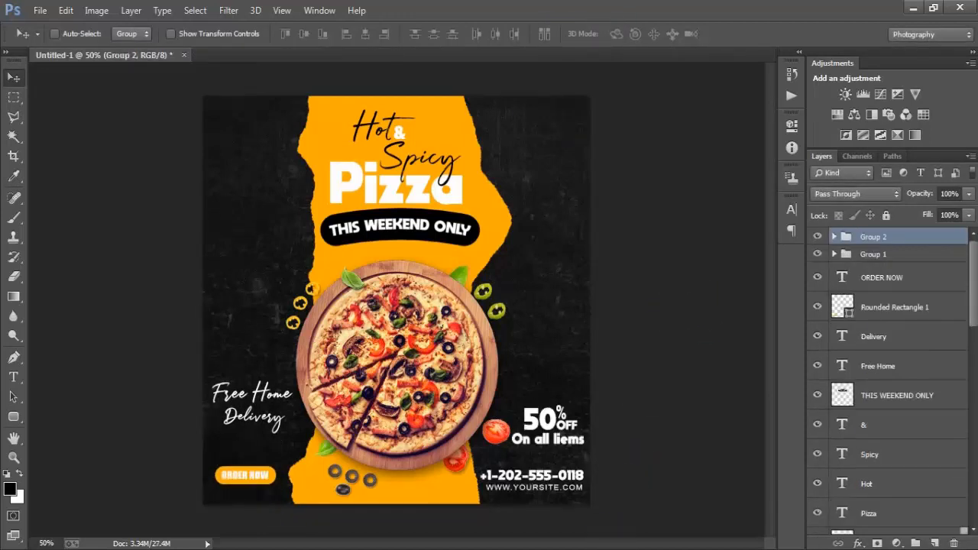
- Hide and show Group 2 and Group 1 one after the other to check which elements each contains
click(817, 237)
click(817, 237)
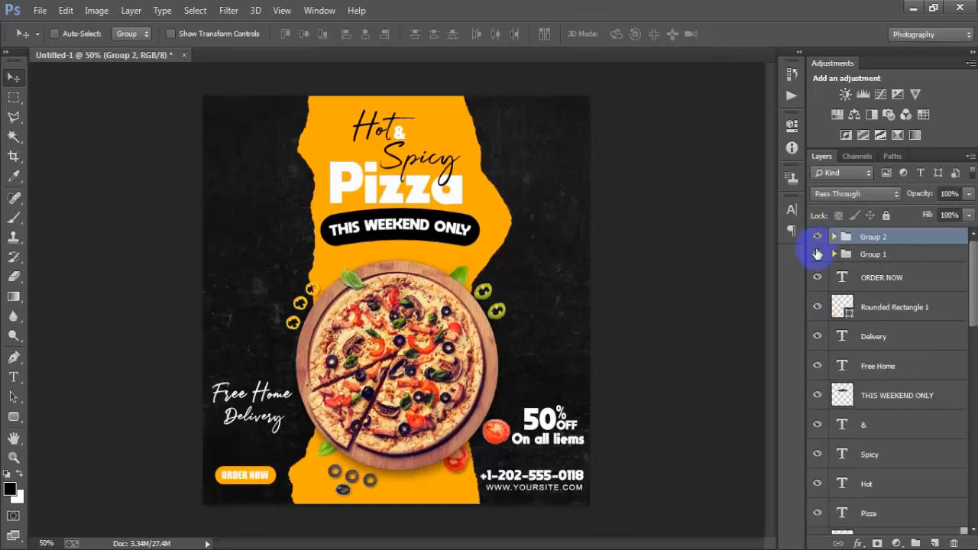
click(817, 254)
click(817, 253)
- Place the arrow image 0010 as a linked file and scale it to about 12%
click(38, 10)
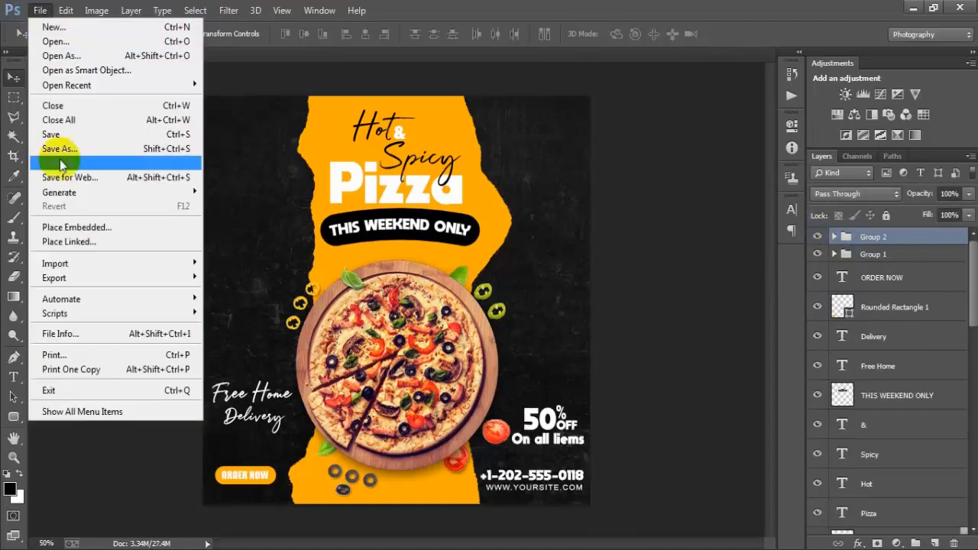
click(115, 241)
click(322, 211)
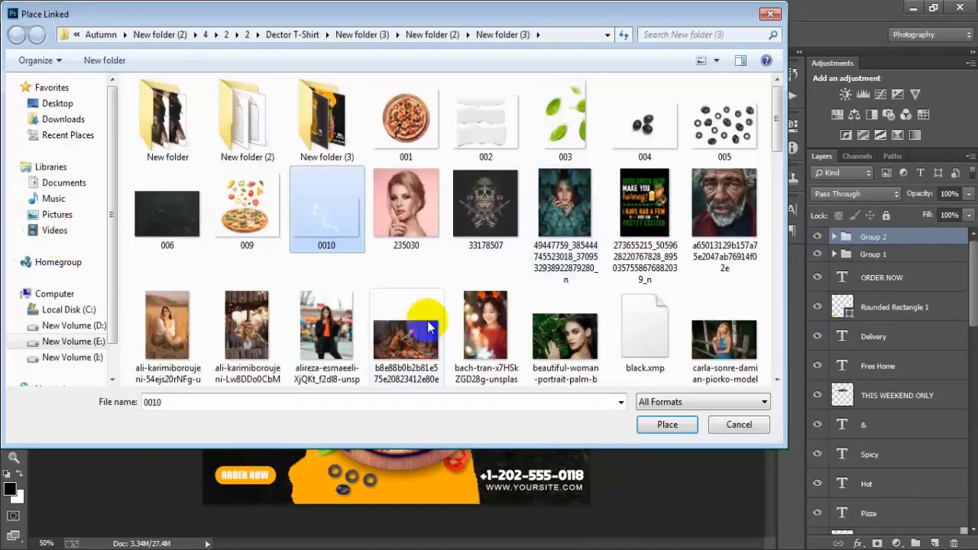
click(662, 425)
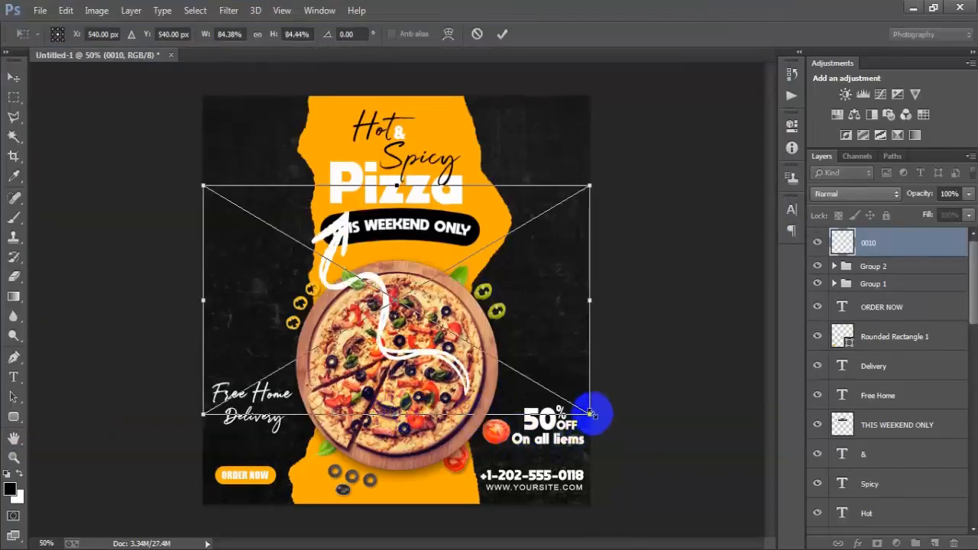
drag(590, 412, 449, 283)
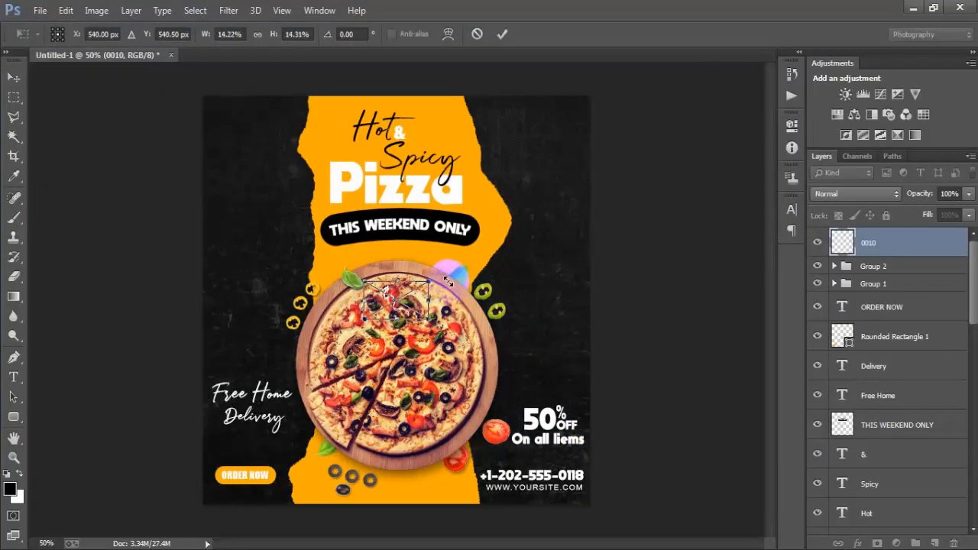
click(504, 35)
- Position the arrow between "Delivery" and the ORDER NOW button, enlarge it to about 13% and rotate it clockwise
drag(401, 317, 256, 450)
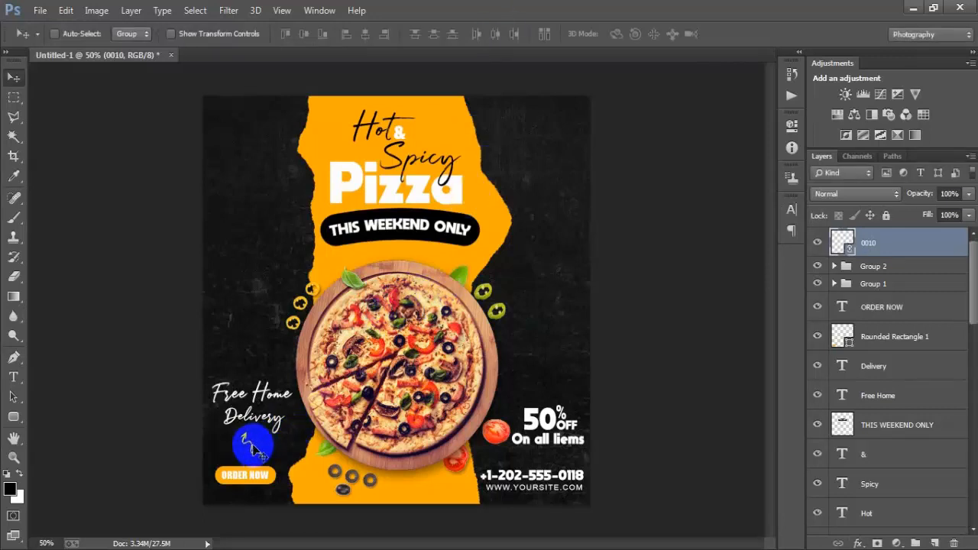
key(ctrl+t)
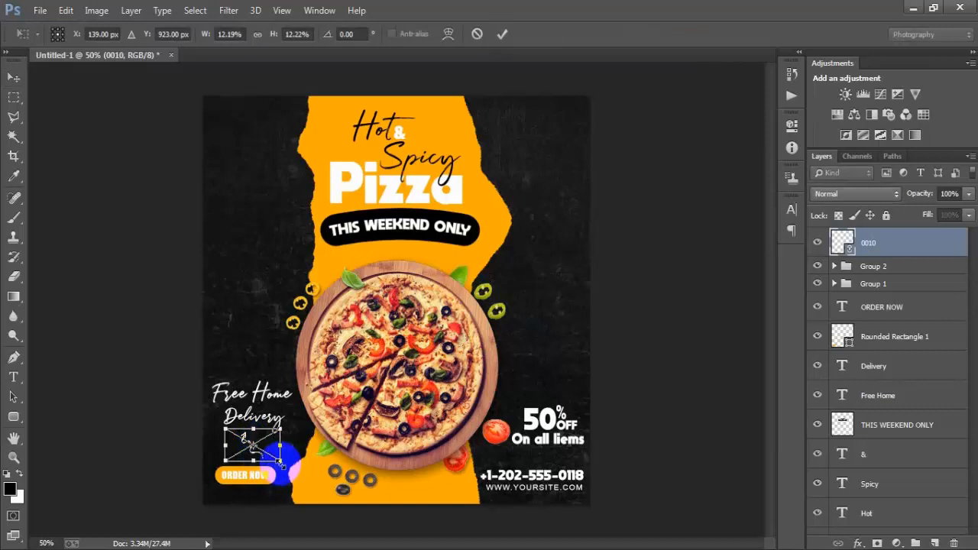
drag(281, 463, 287, 482)
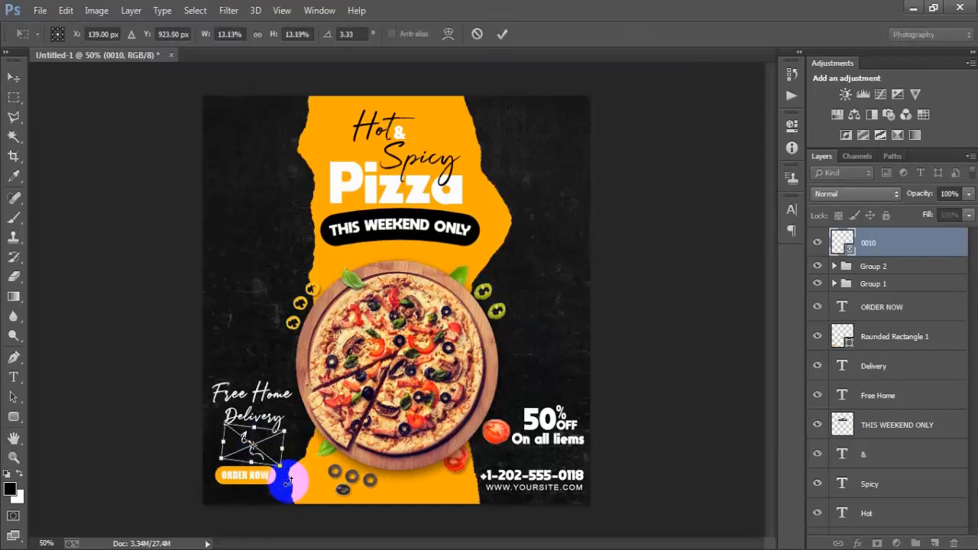
click(503, 34)
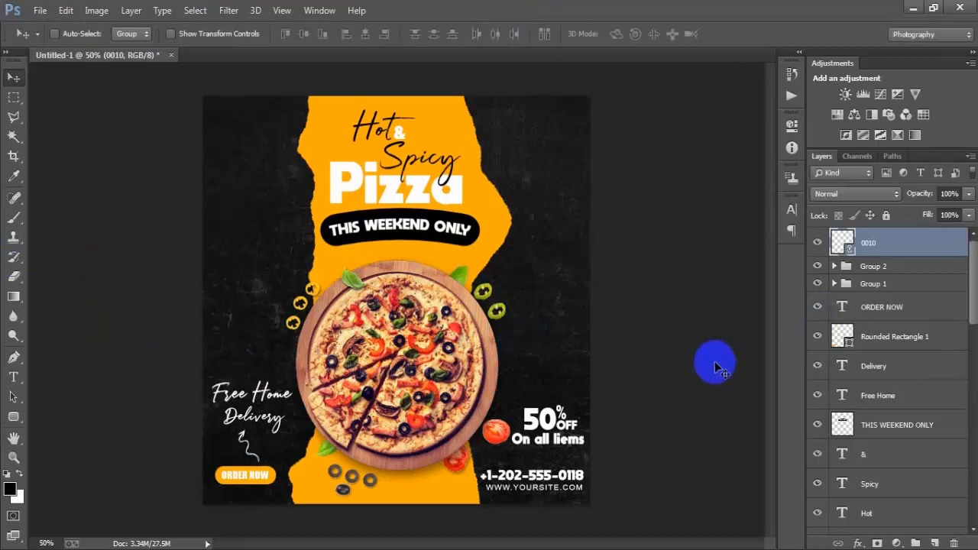
key(ctrl+plus)
scroll(478, 333, up, 3)
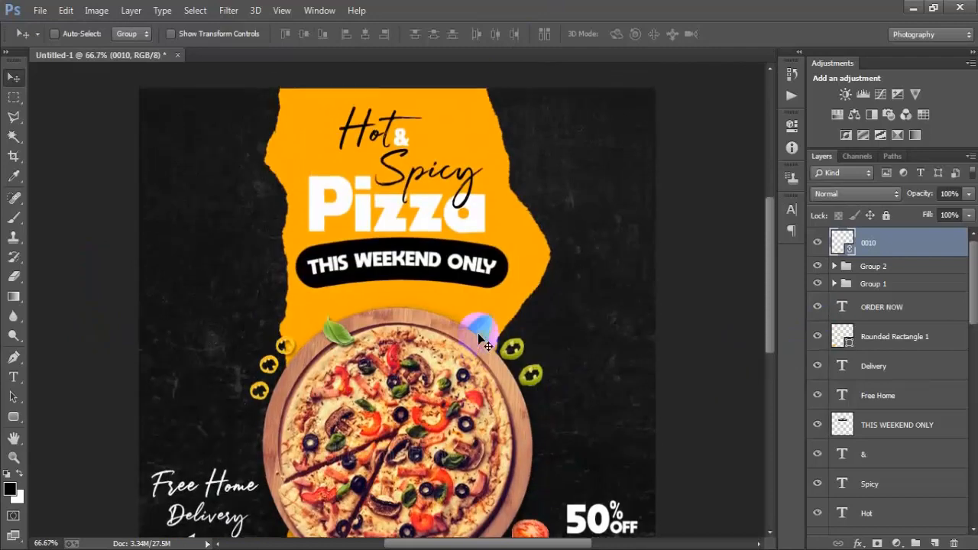
scroll(638, 334, down, 3)
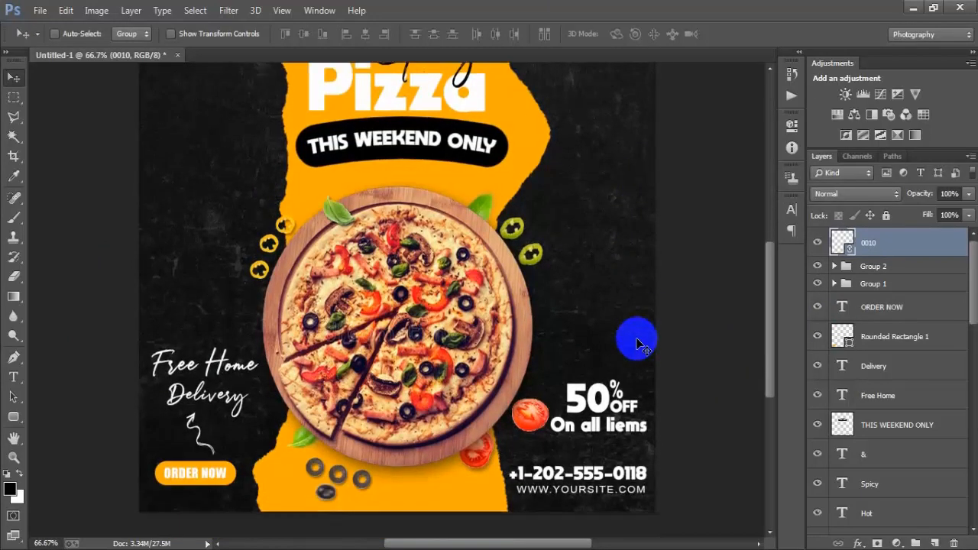
key(ctrl+minus)
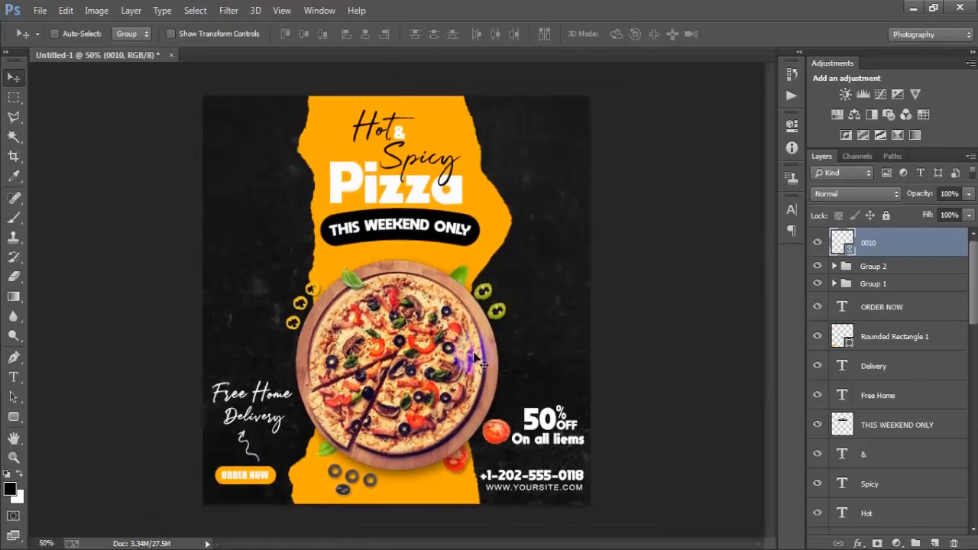